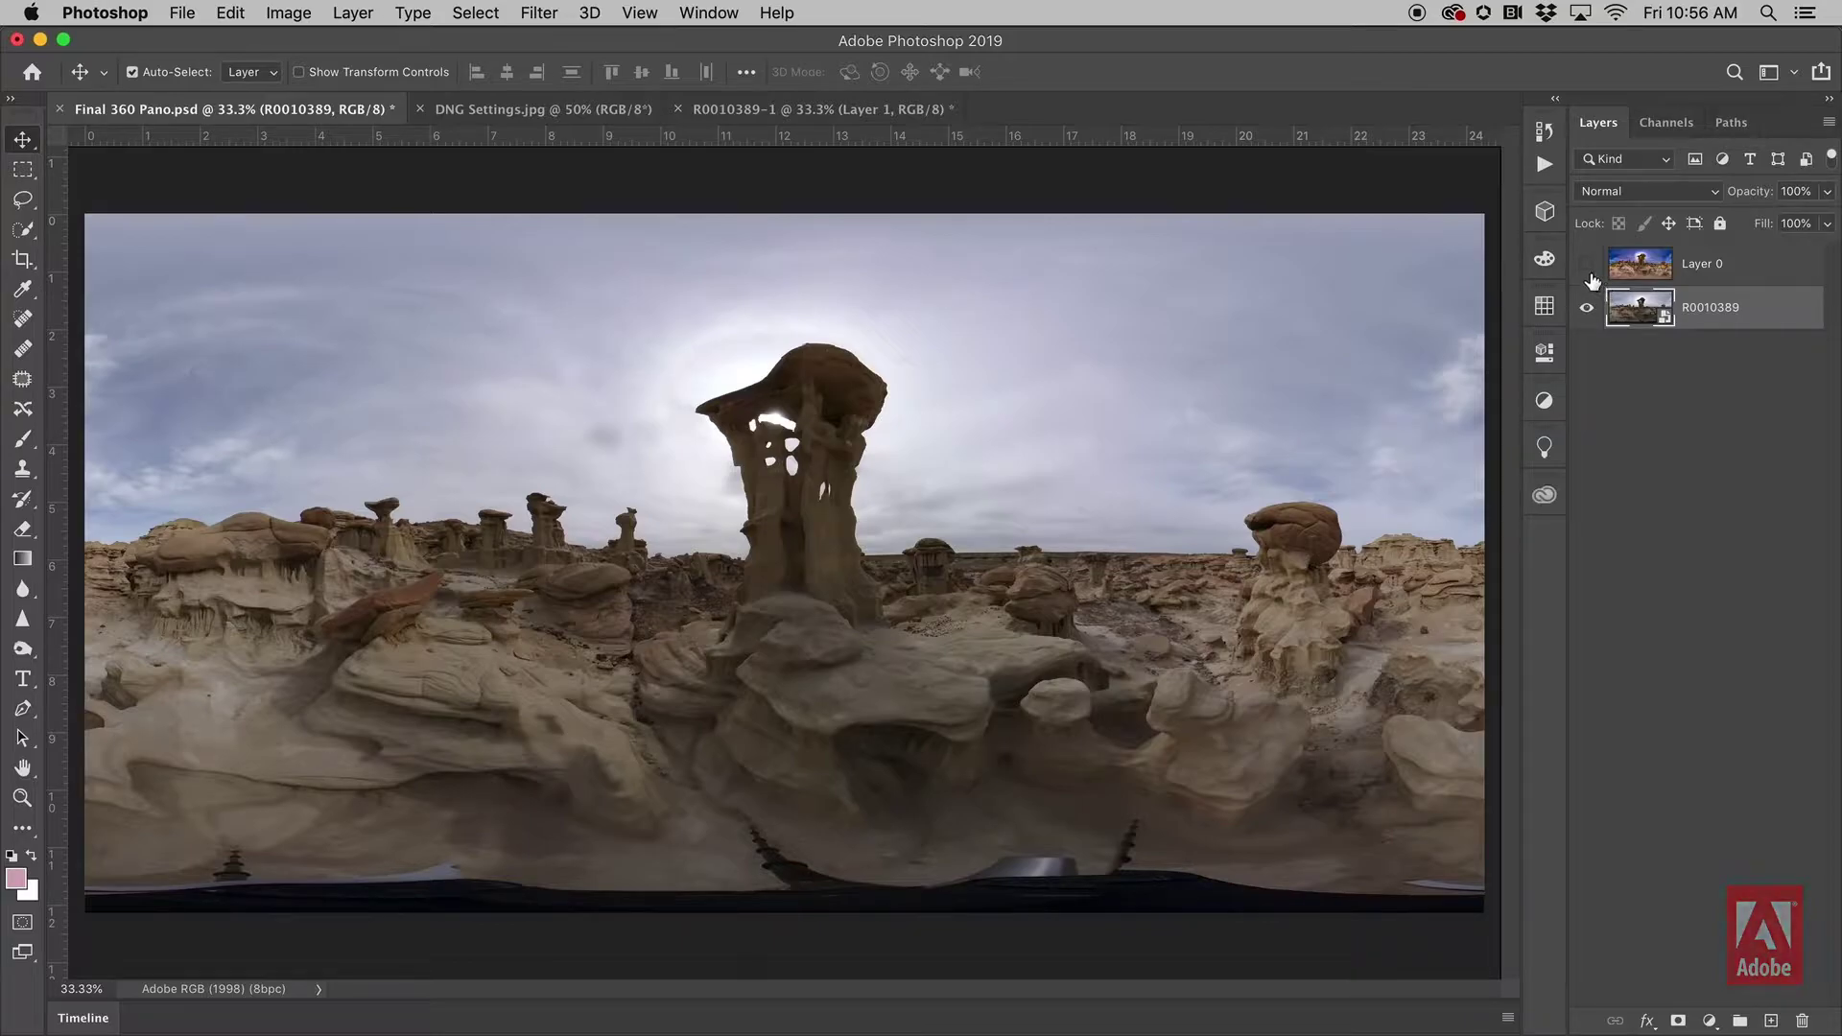
Toggle Layer 0 on, off and on again to compare the edited panorama with the grey original.
left_click(1587, 266)
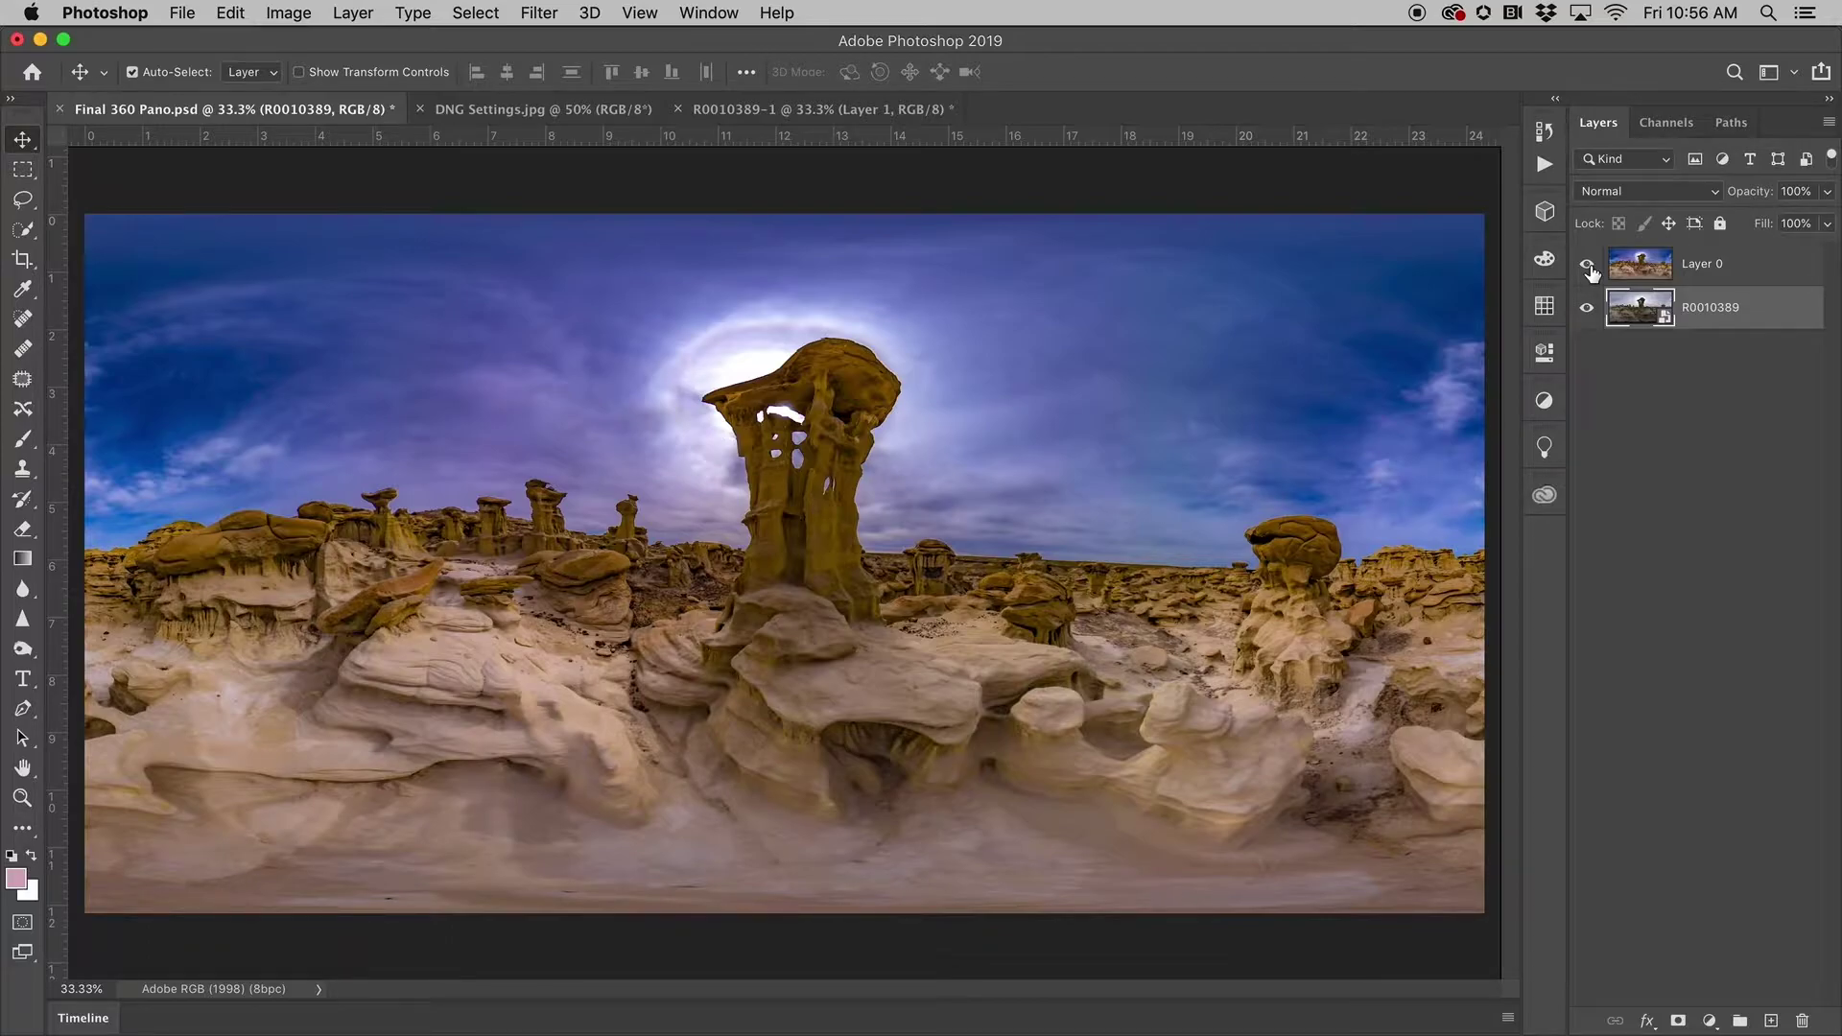
left_click(1588, 264)
left_click(1588, 264)
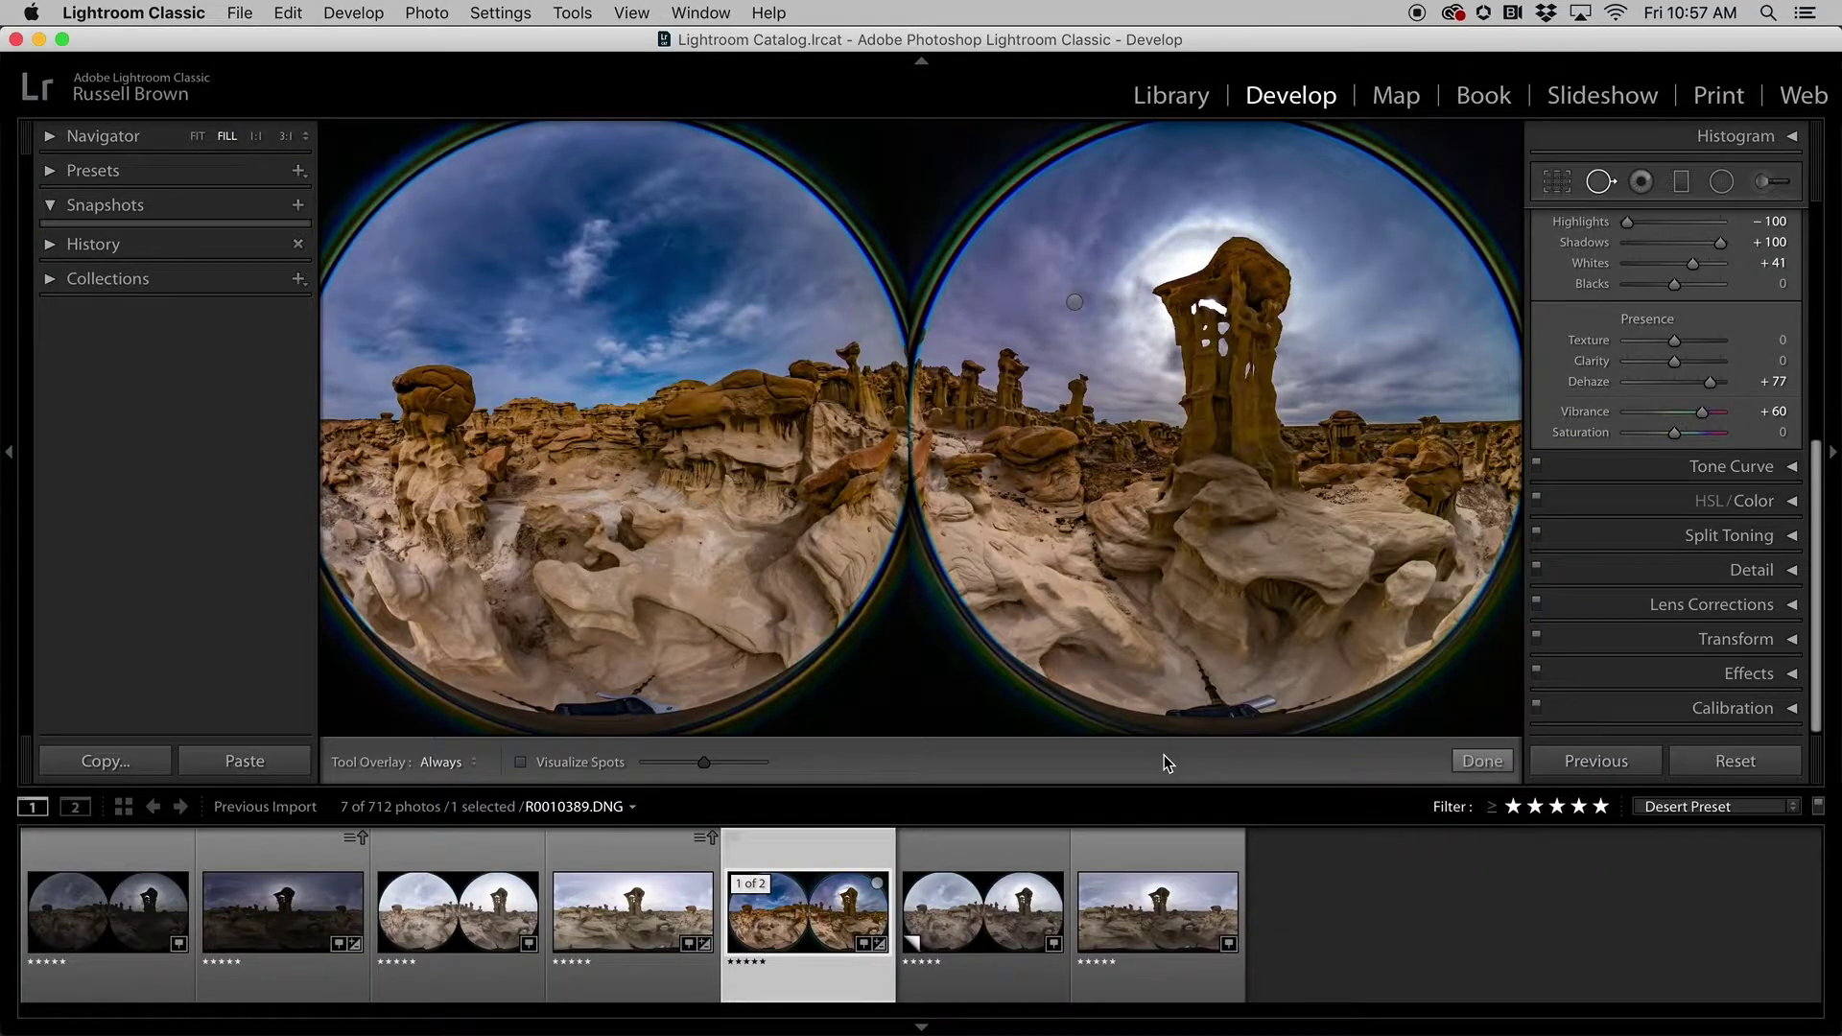
Compare the unedited fisheye copy with the brighter and darker exposures and the stitched panorama.
left_click(1027, 904)
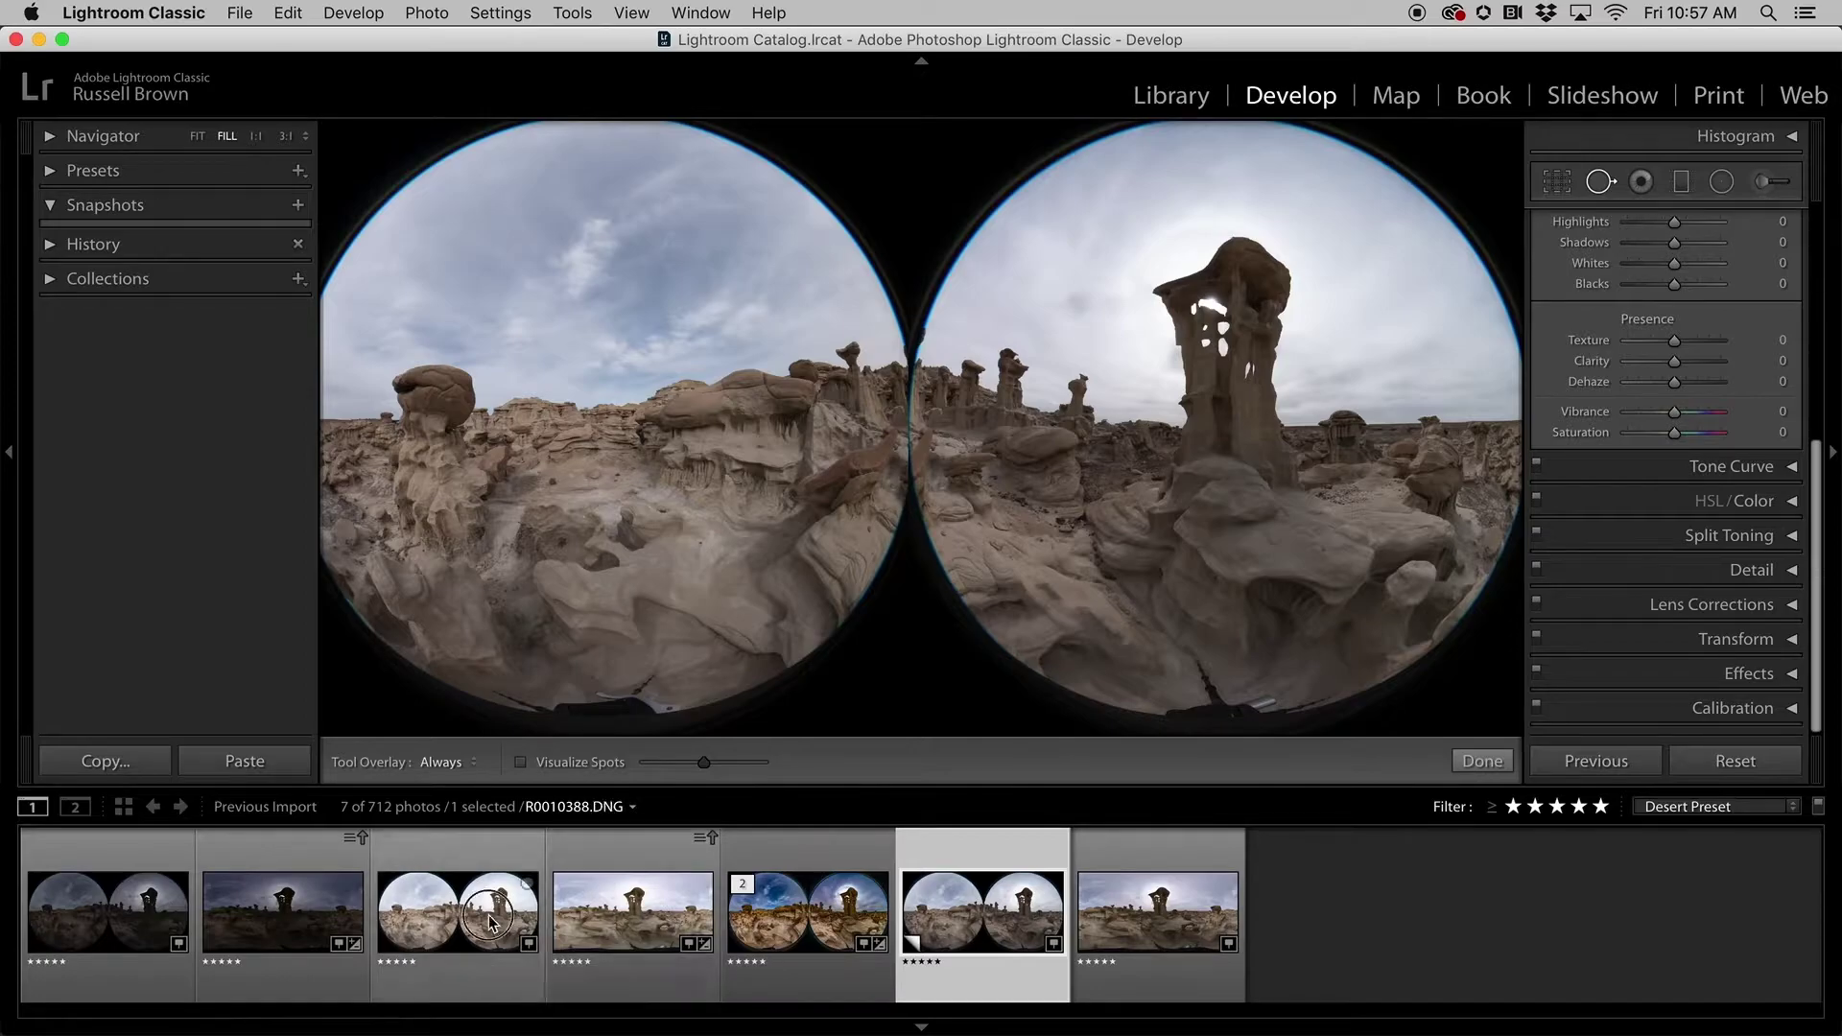
left_click(490, 923)
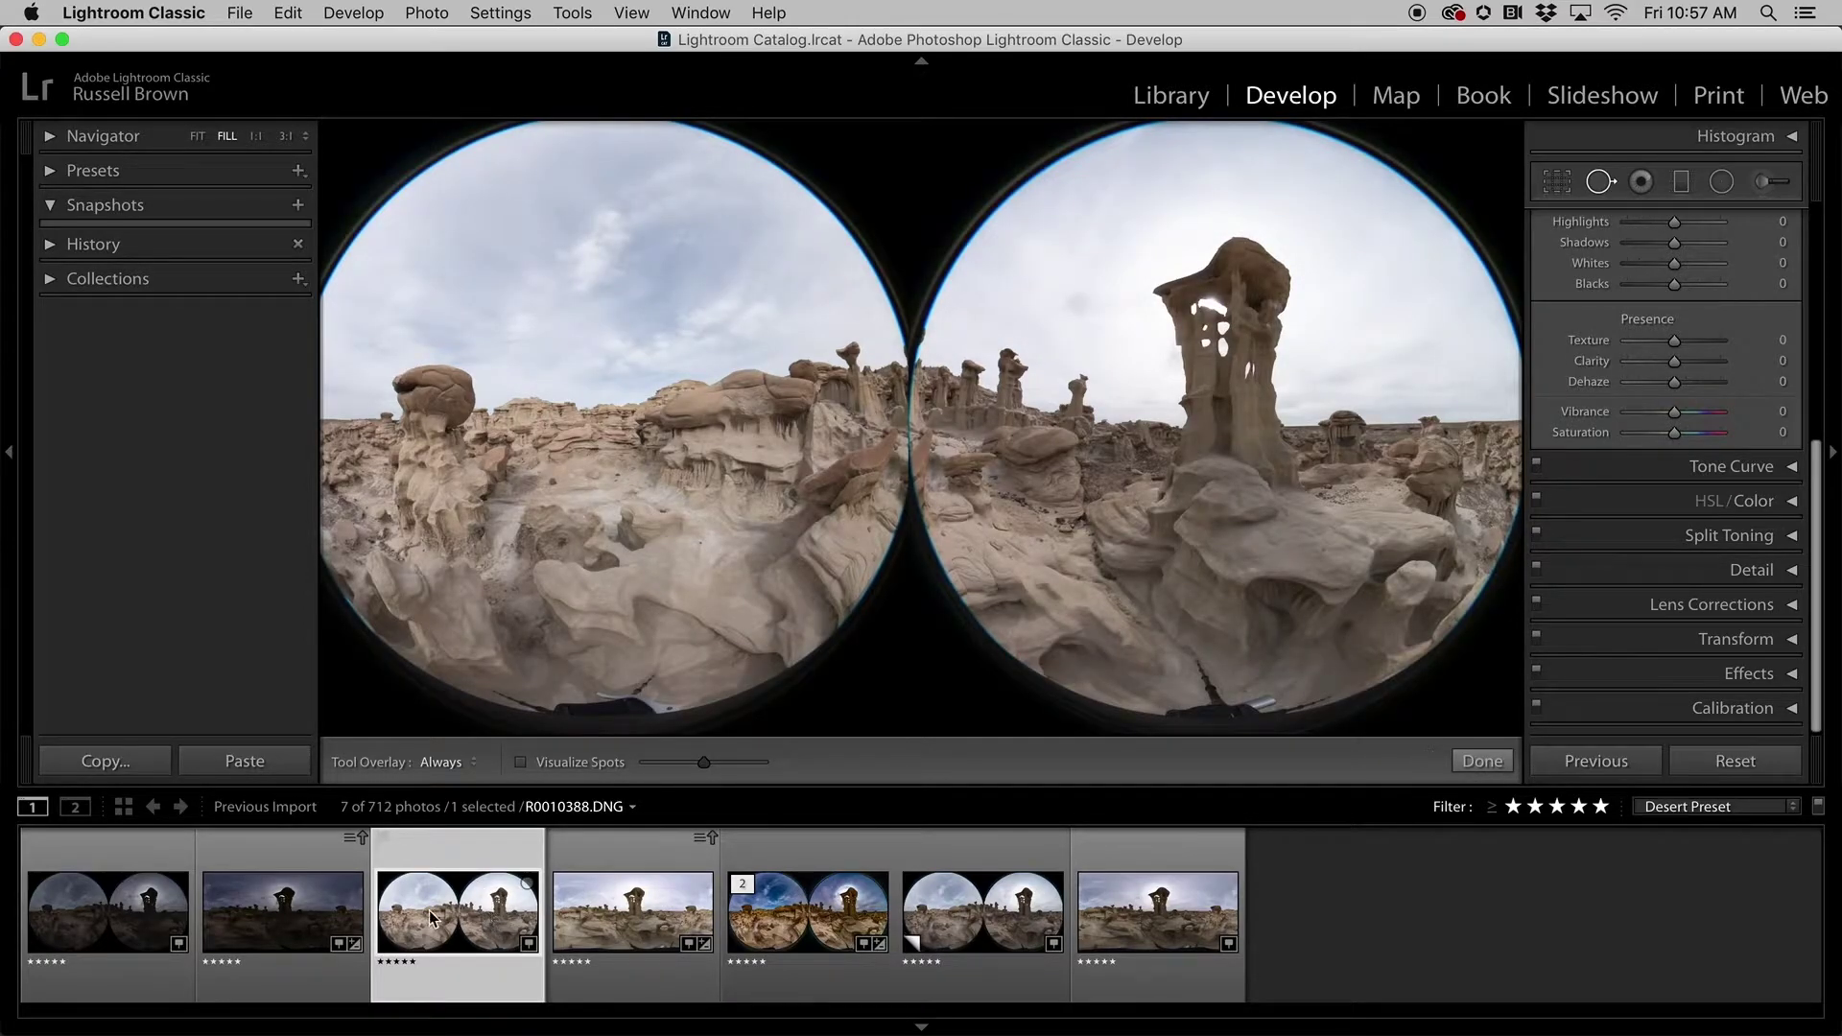
left_click(149, 909)
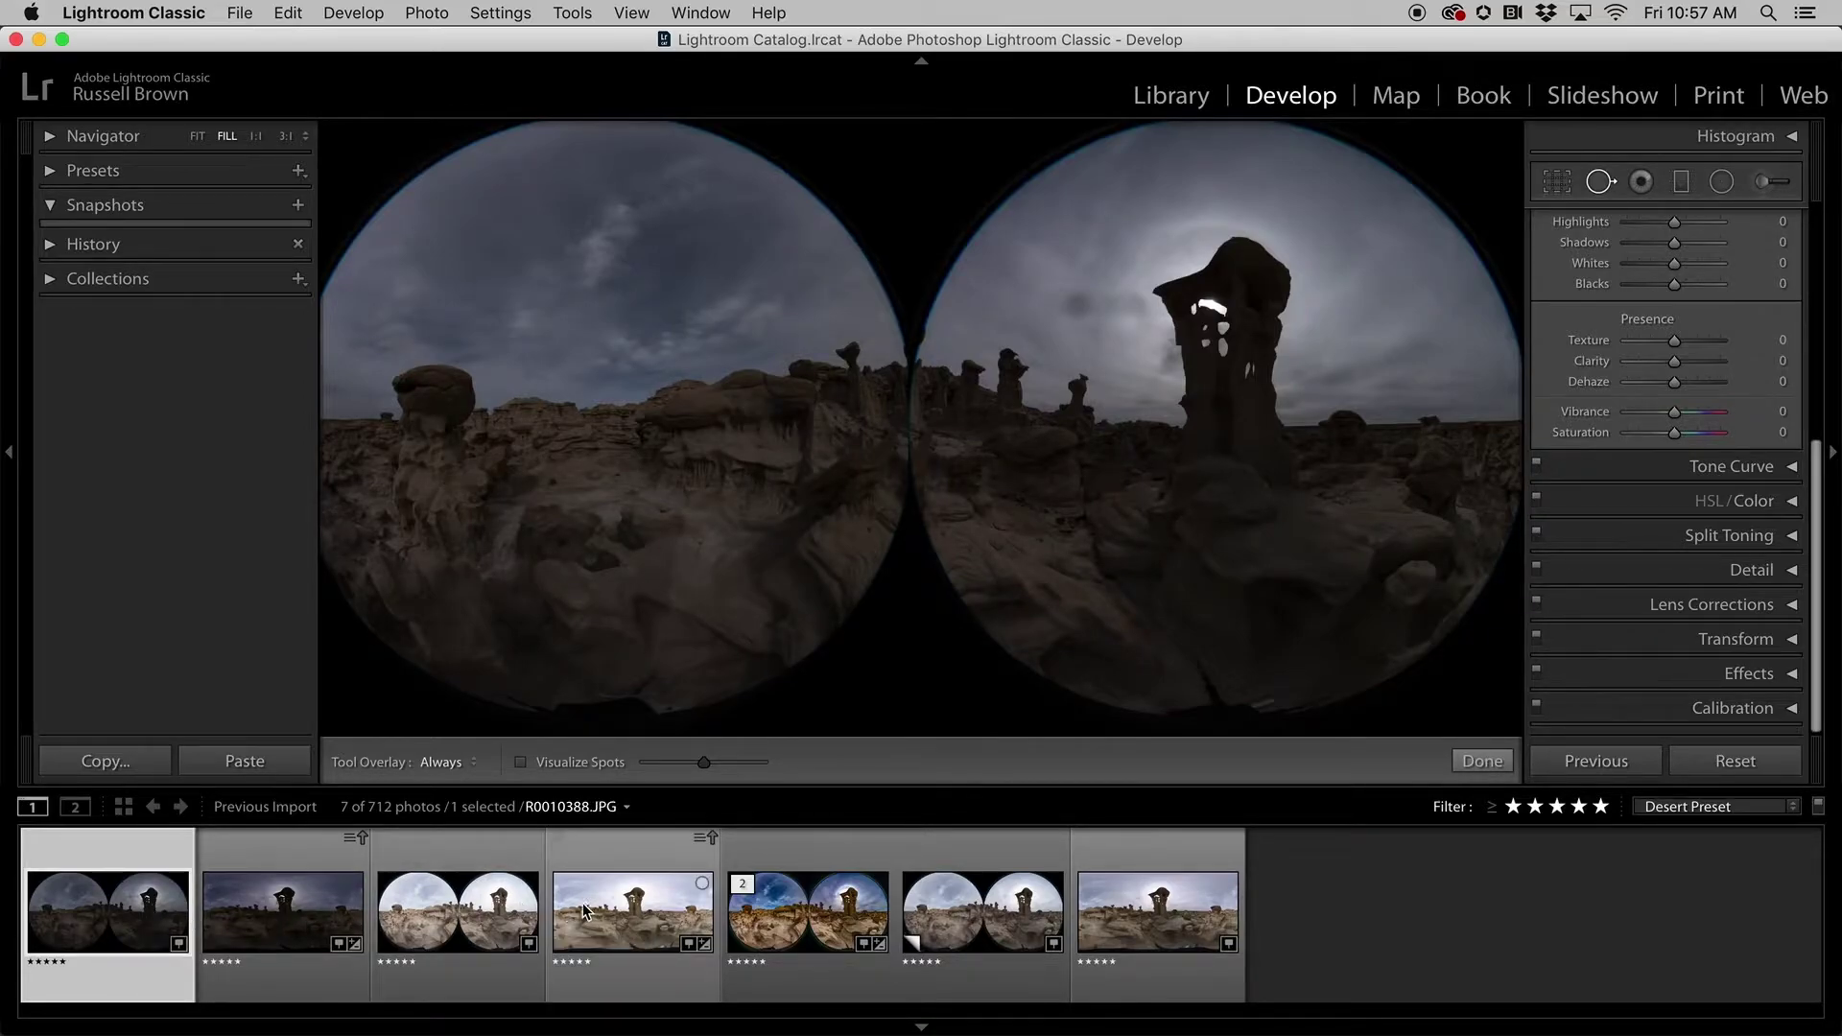
left_click(1158, 918)
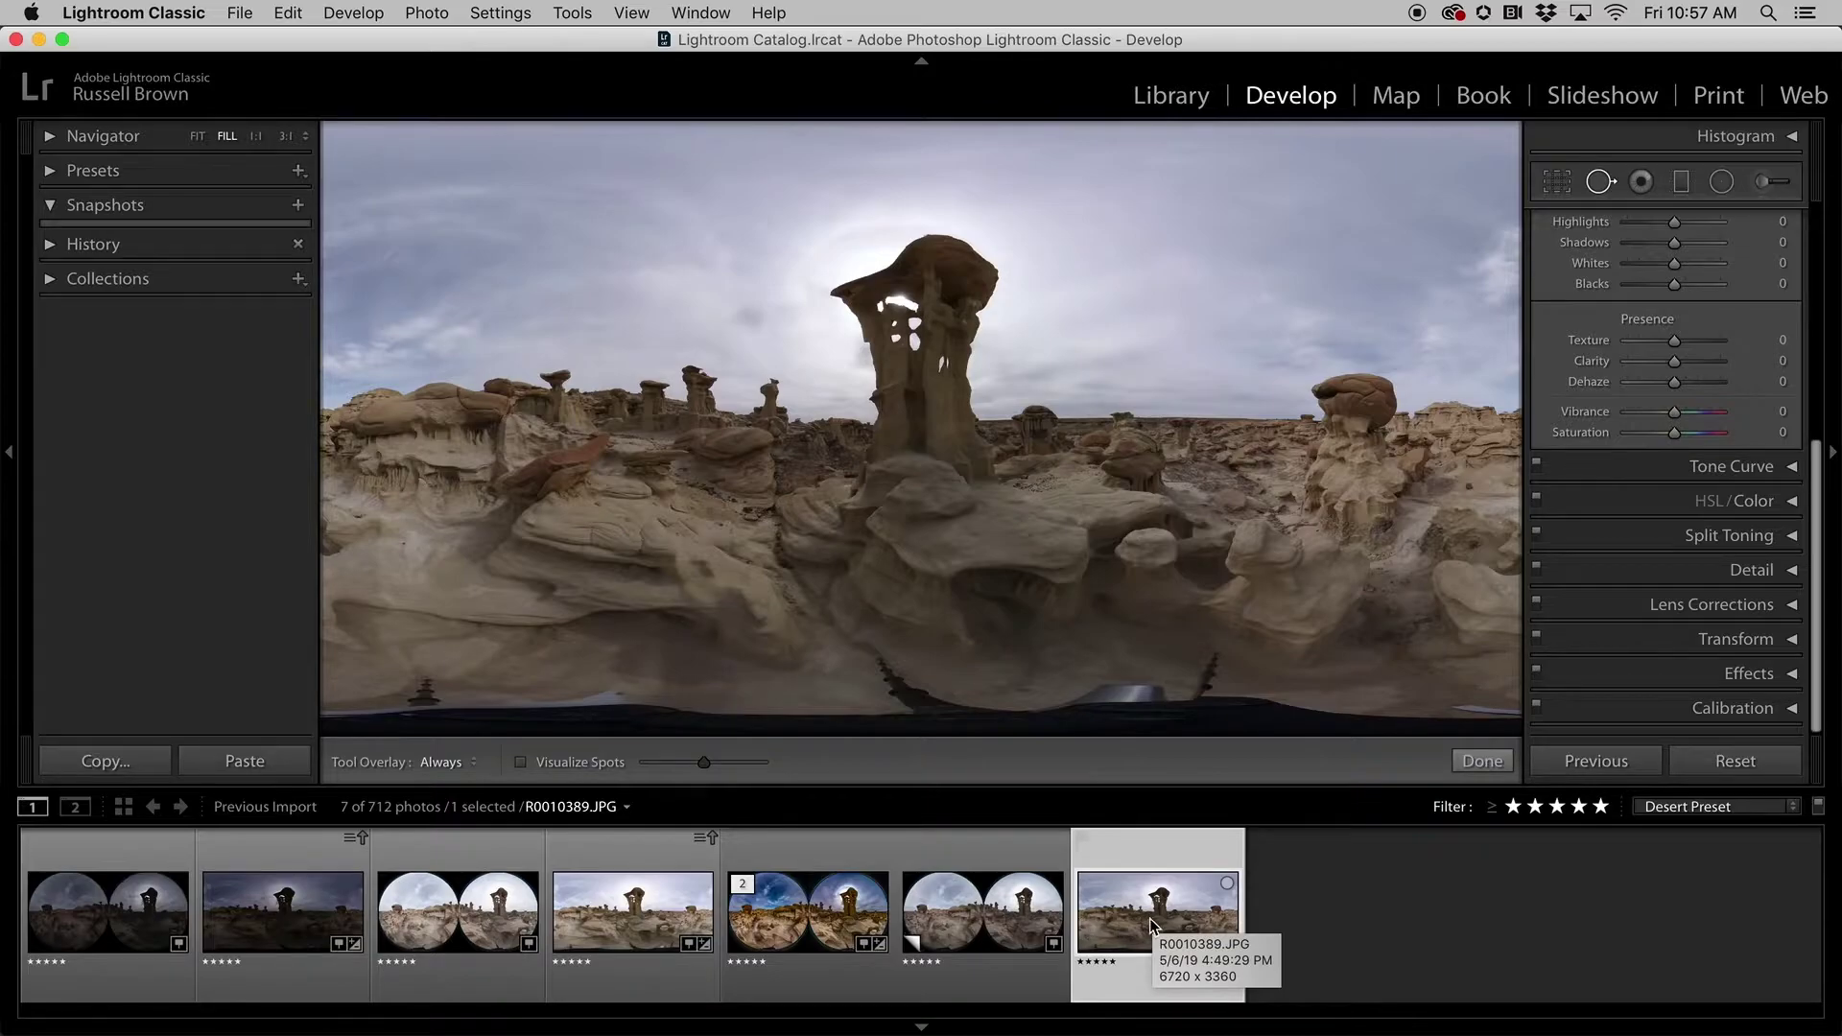
left_click(1032, 919)
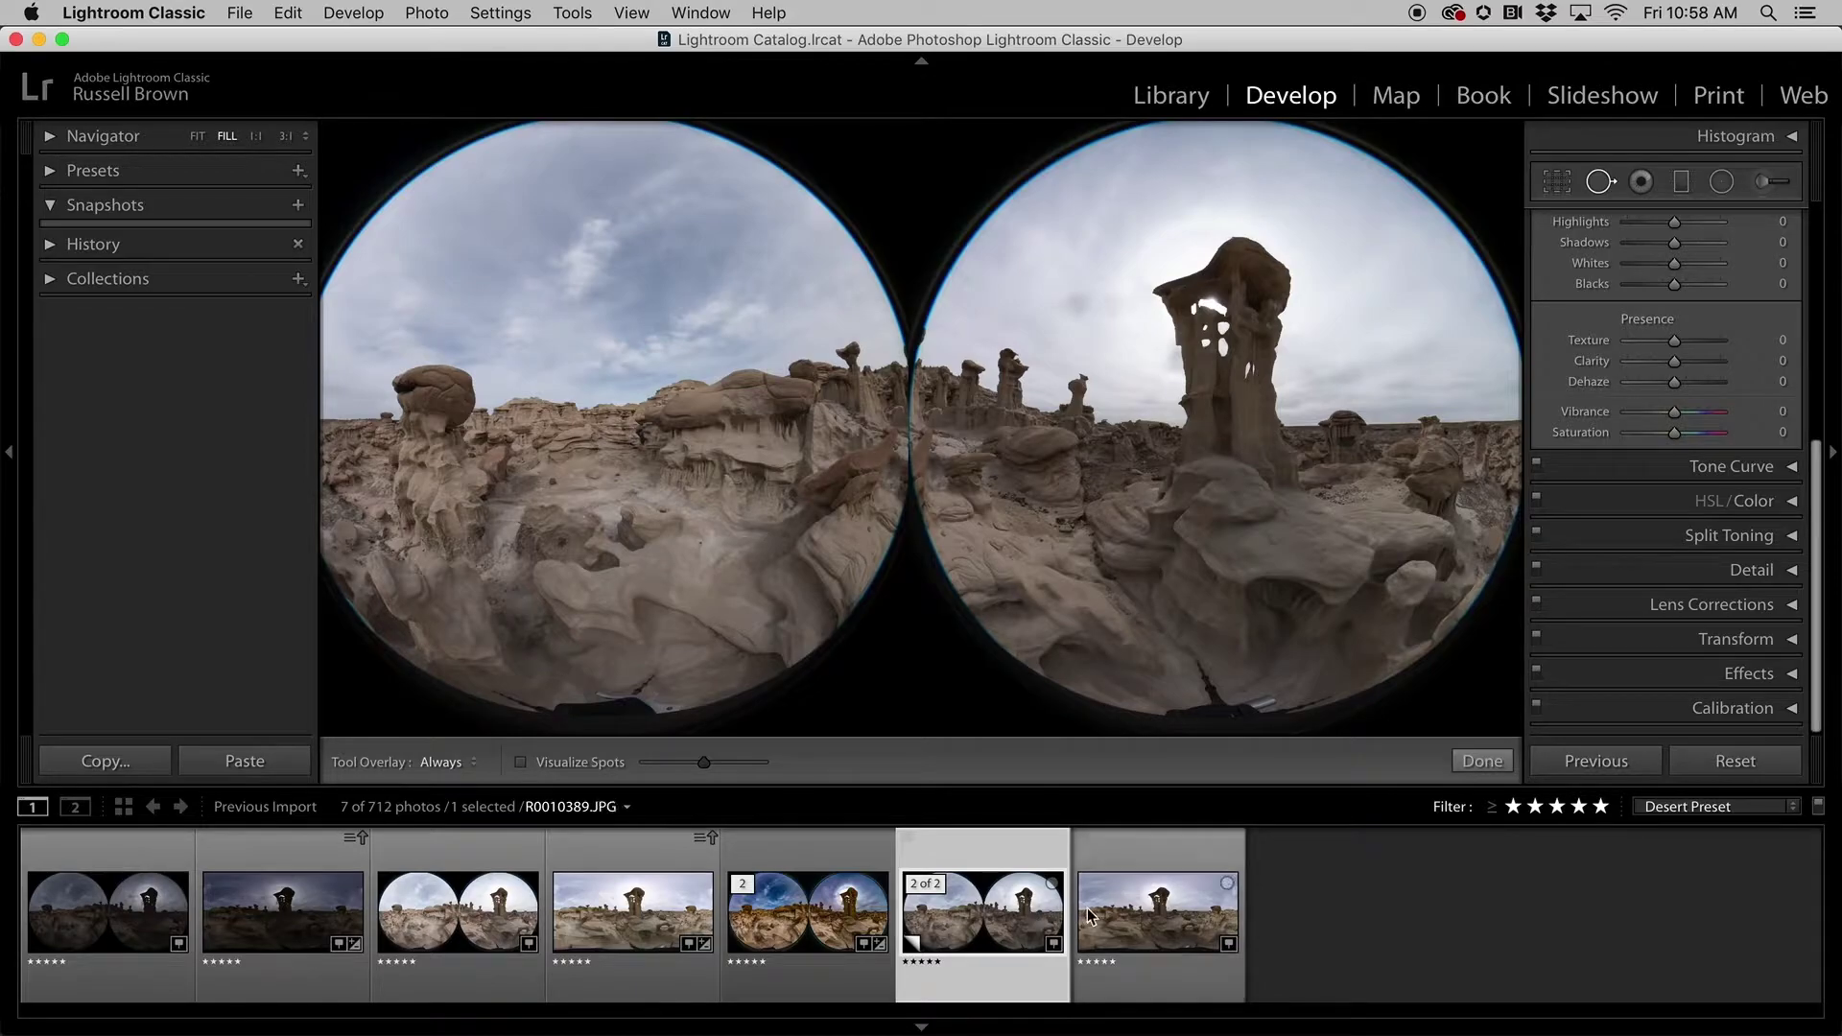
left_click(1131, 922)
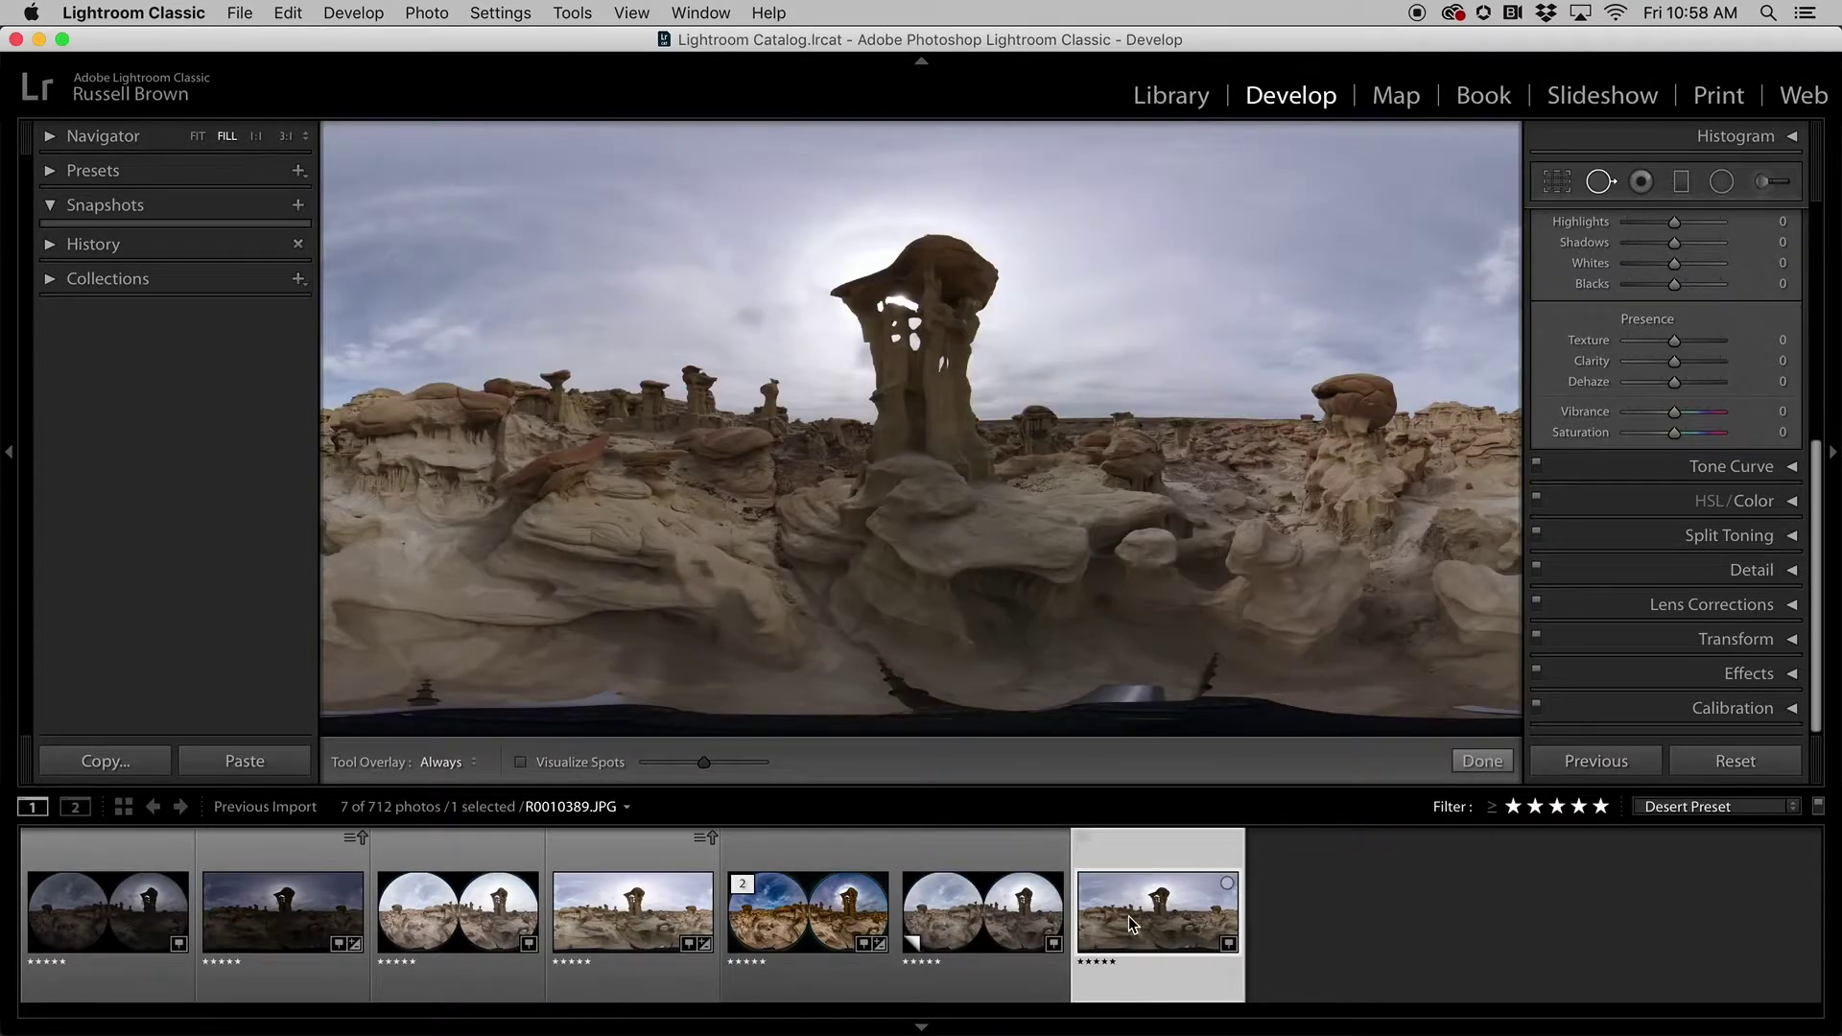
left_click(1033, 927)
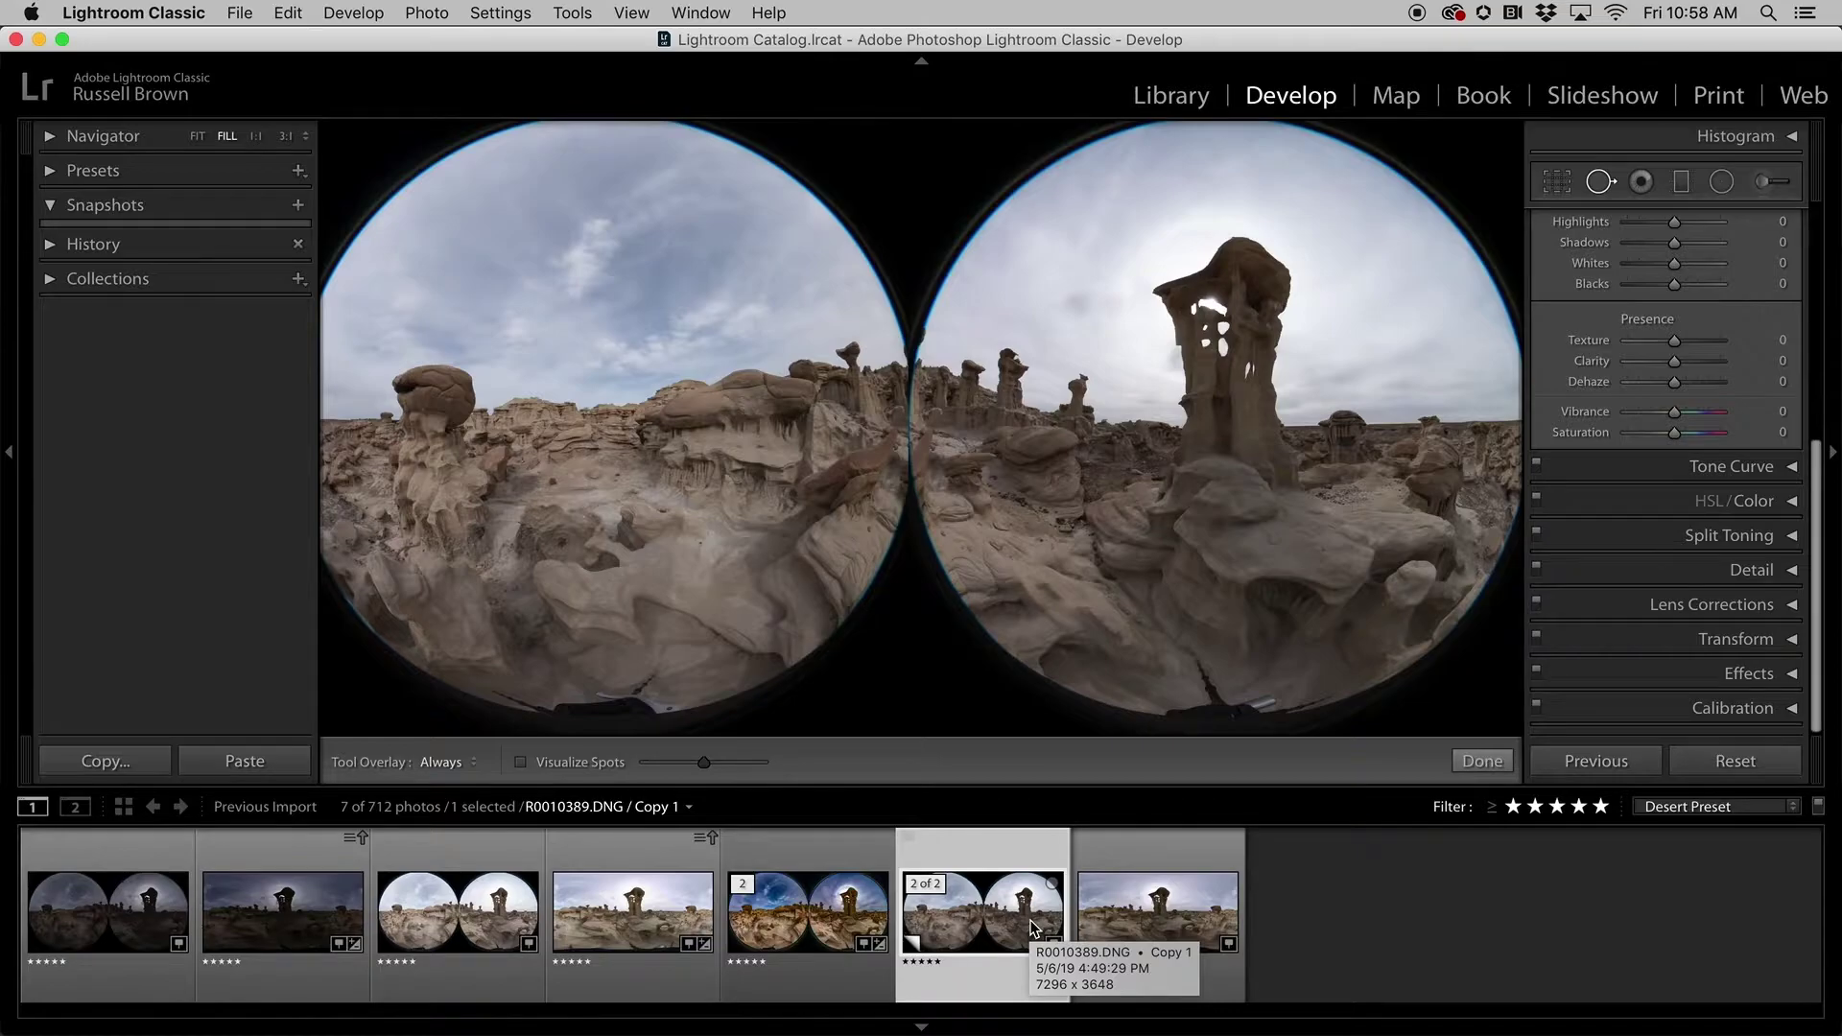
Select the fully edited R0010389.DNG and make an unedited virtual copy of it.
left_click(859, 918)
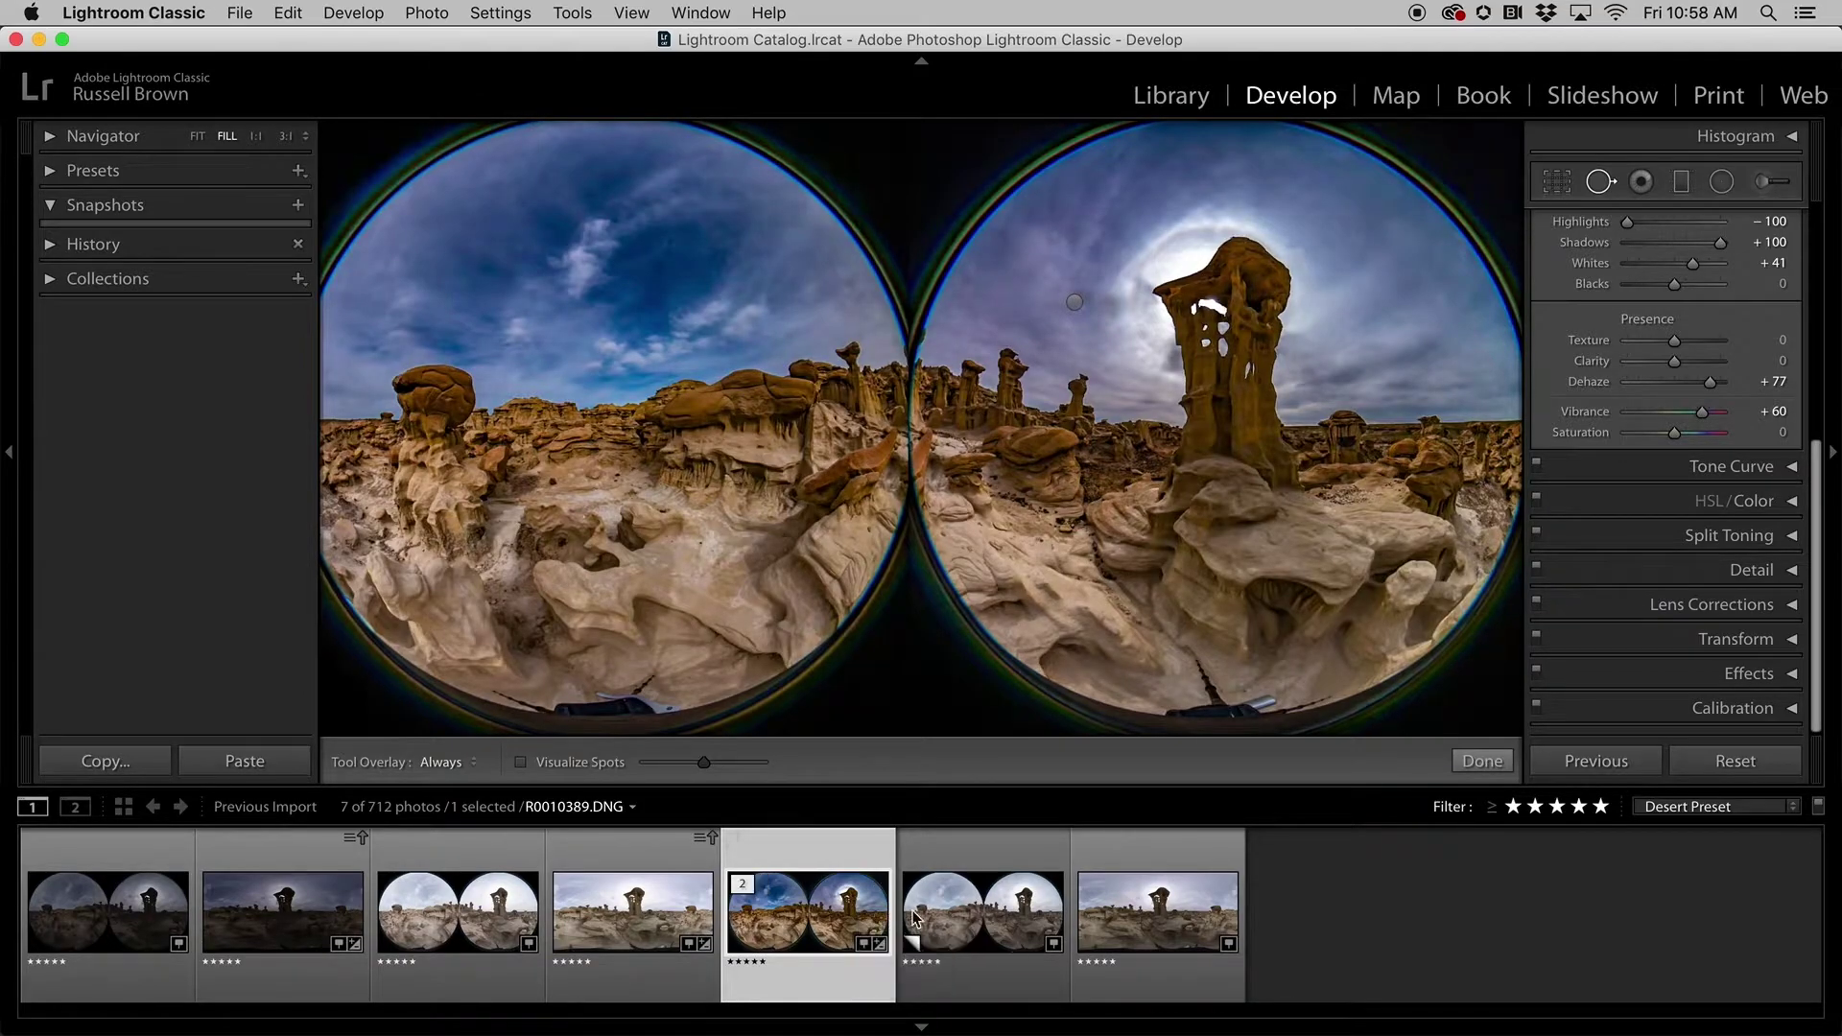
key("super+apostrophe")
key("super+shift+r")
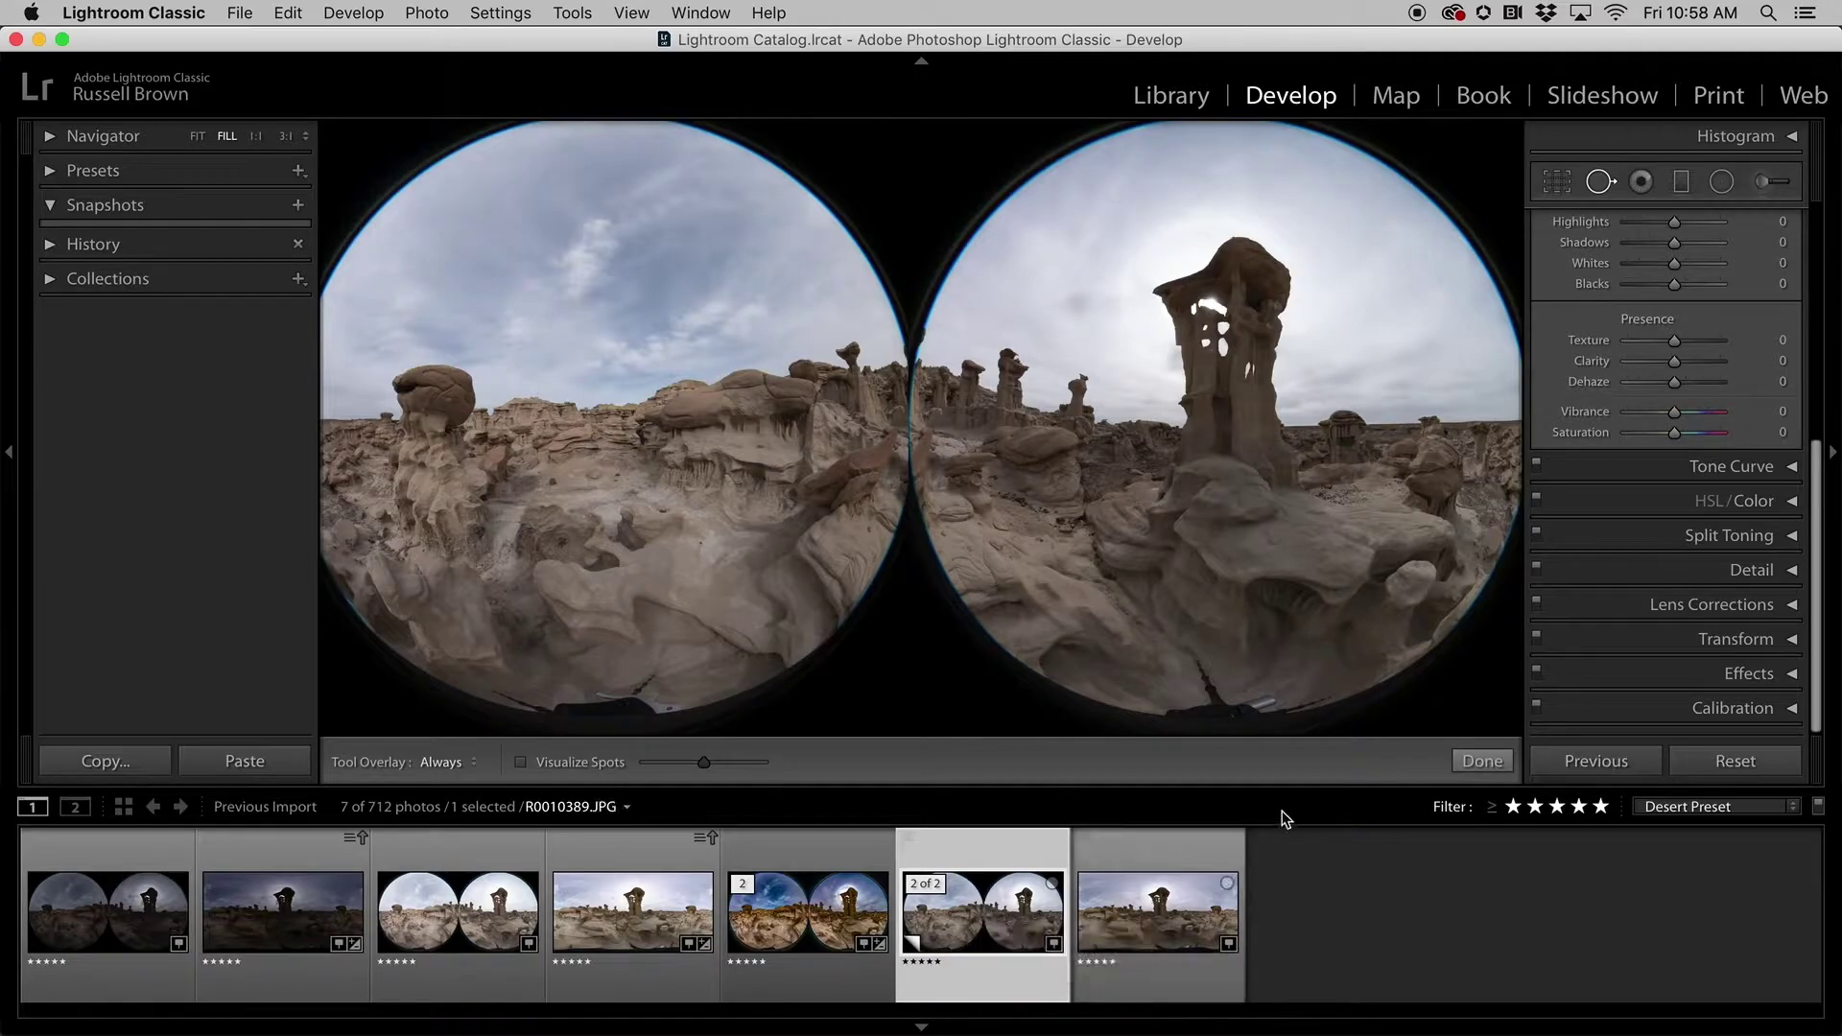
Set Highlights to -100, Shadows to +100 and Whites to +21 in the Basic panel.
left_click_drag(1821, 621, 1819, 387)
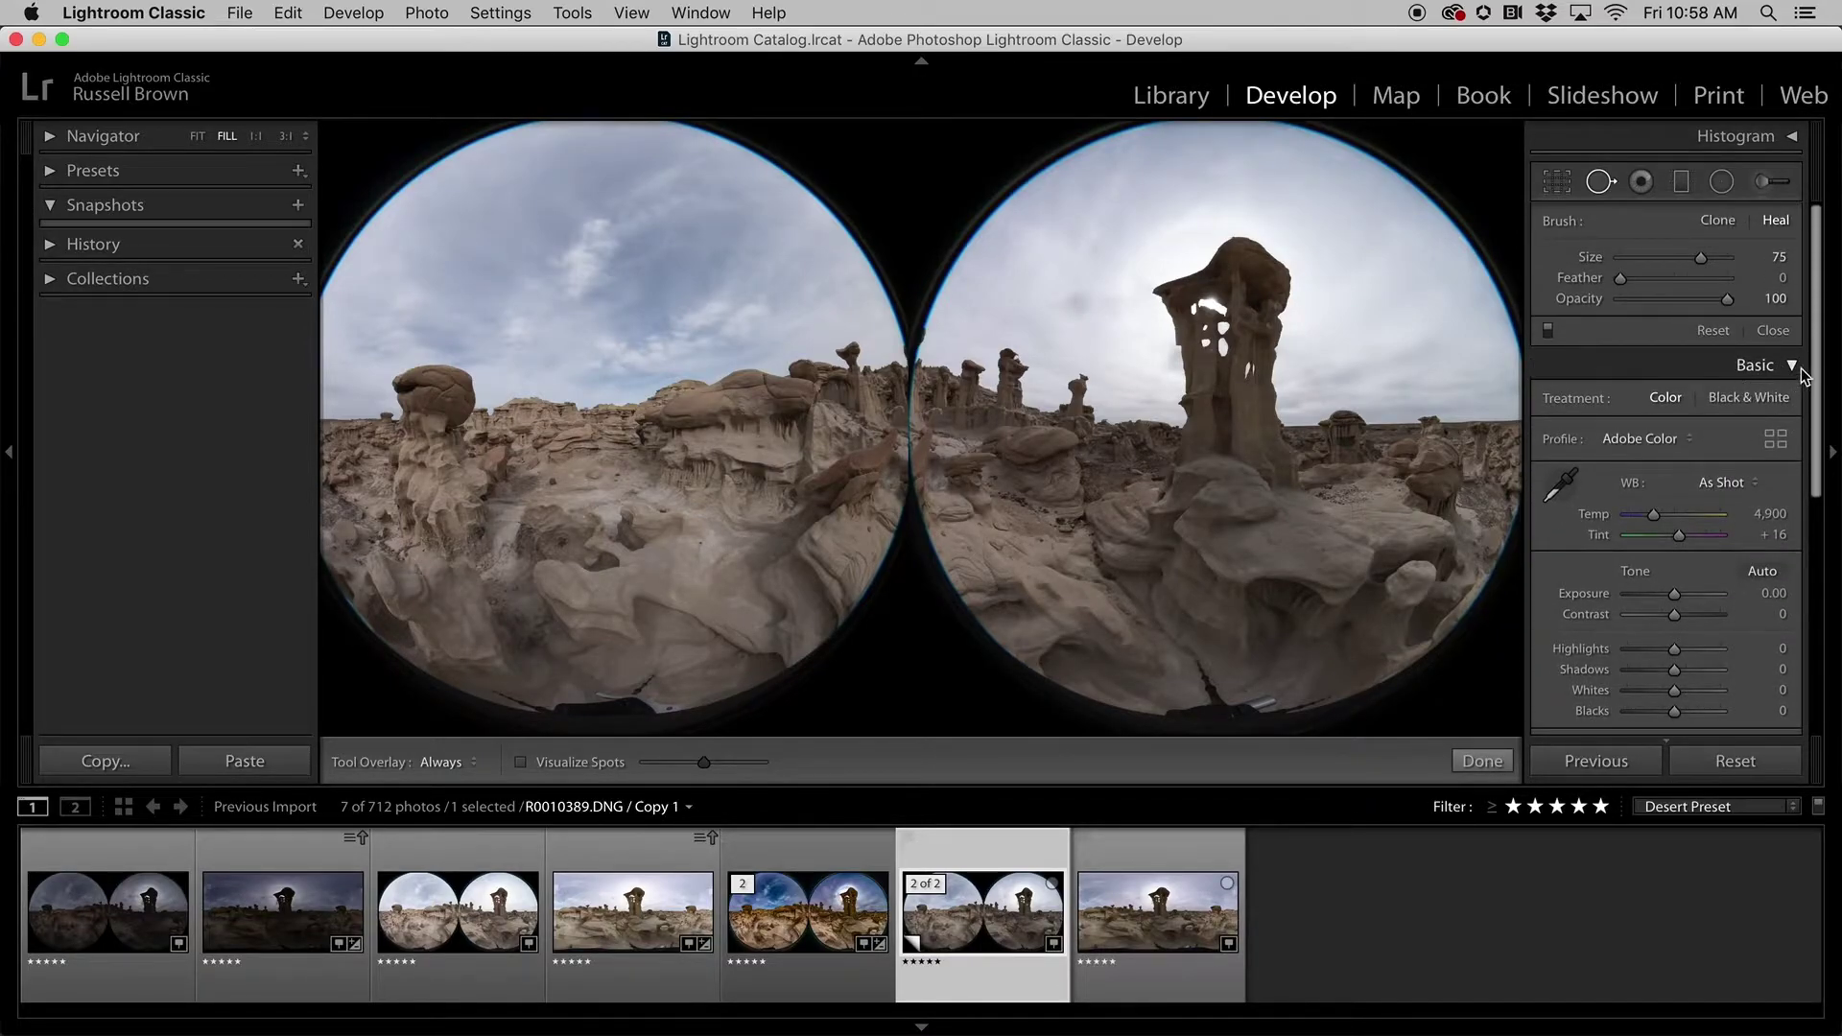
left_click_drag(1814, 376, 1818, 474)
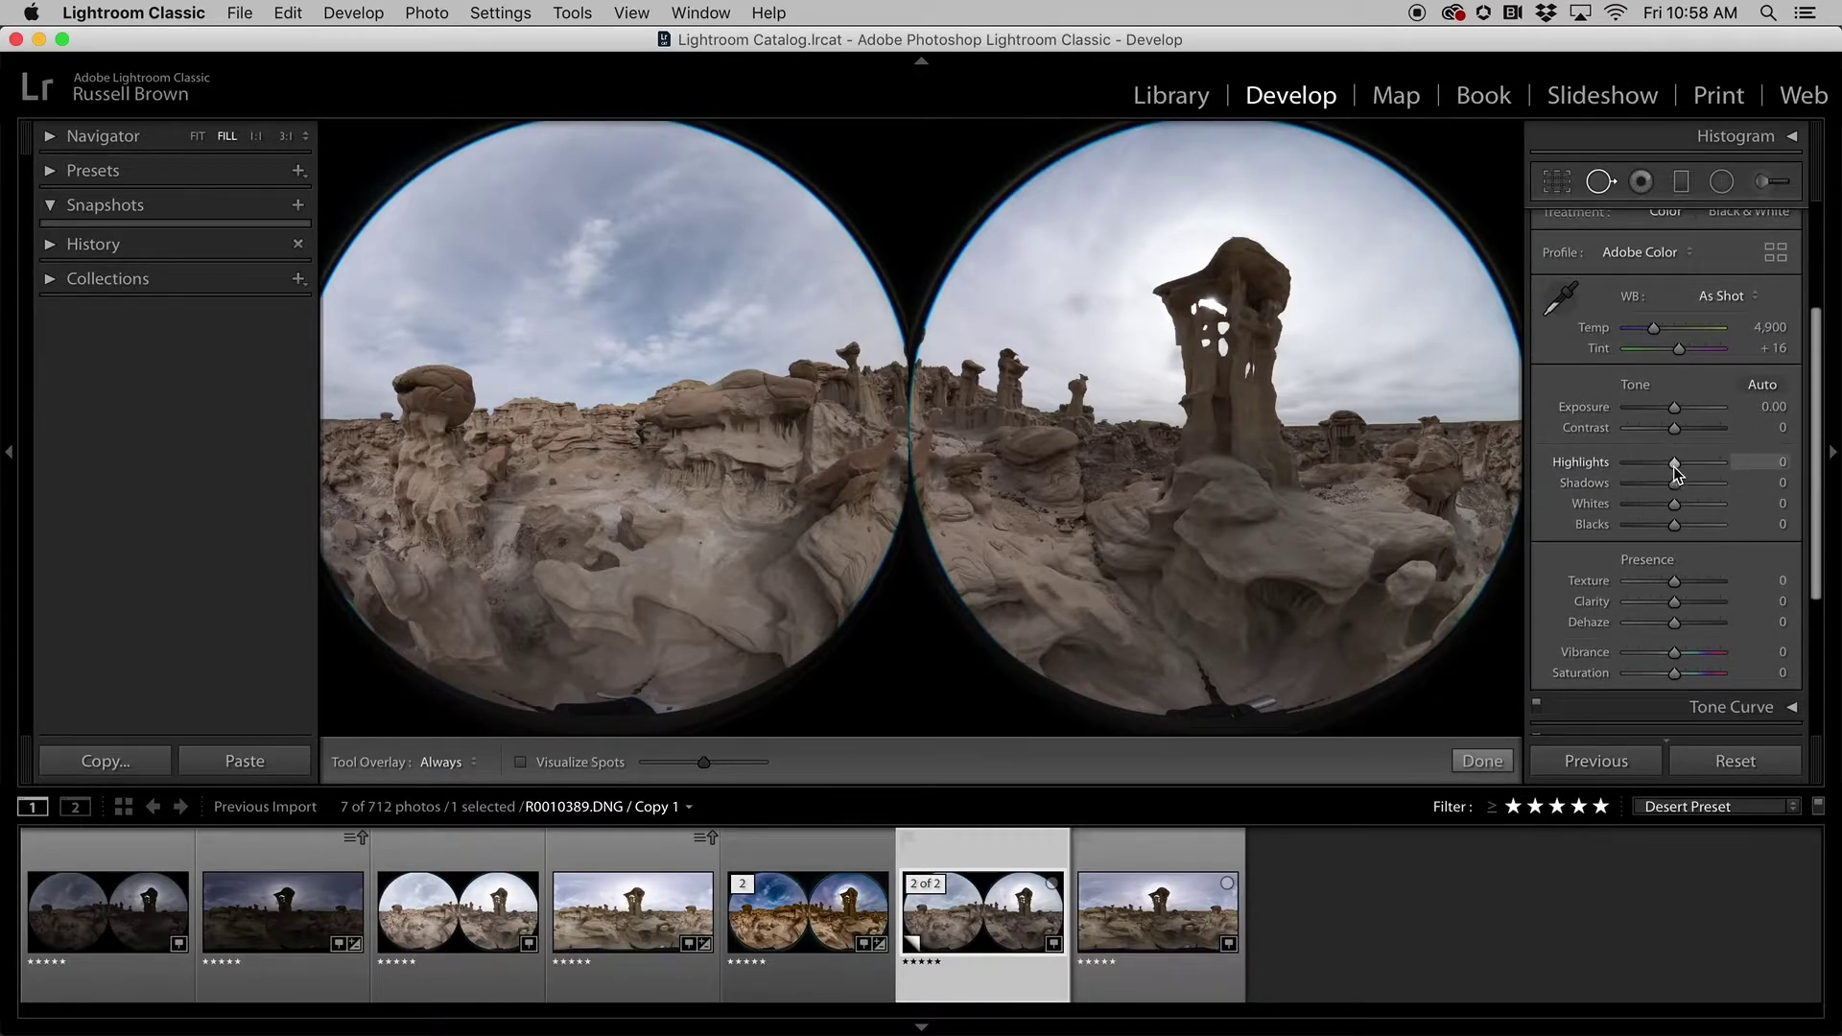
left_click_drag(1673, 463, 1602, 474)
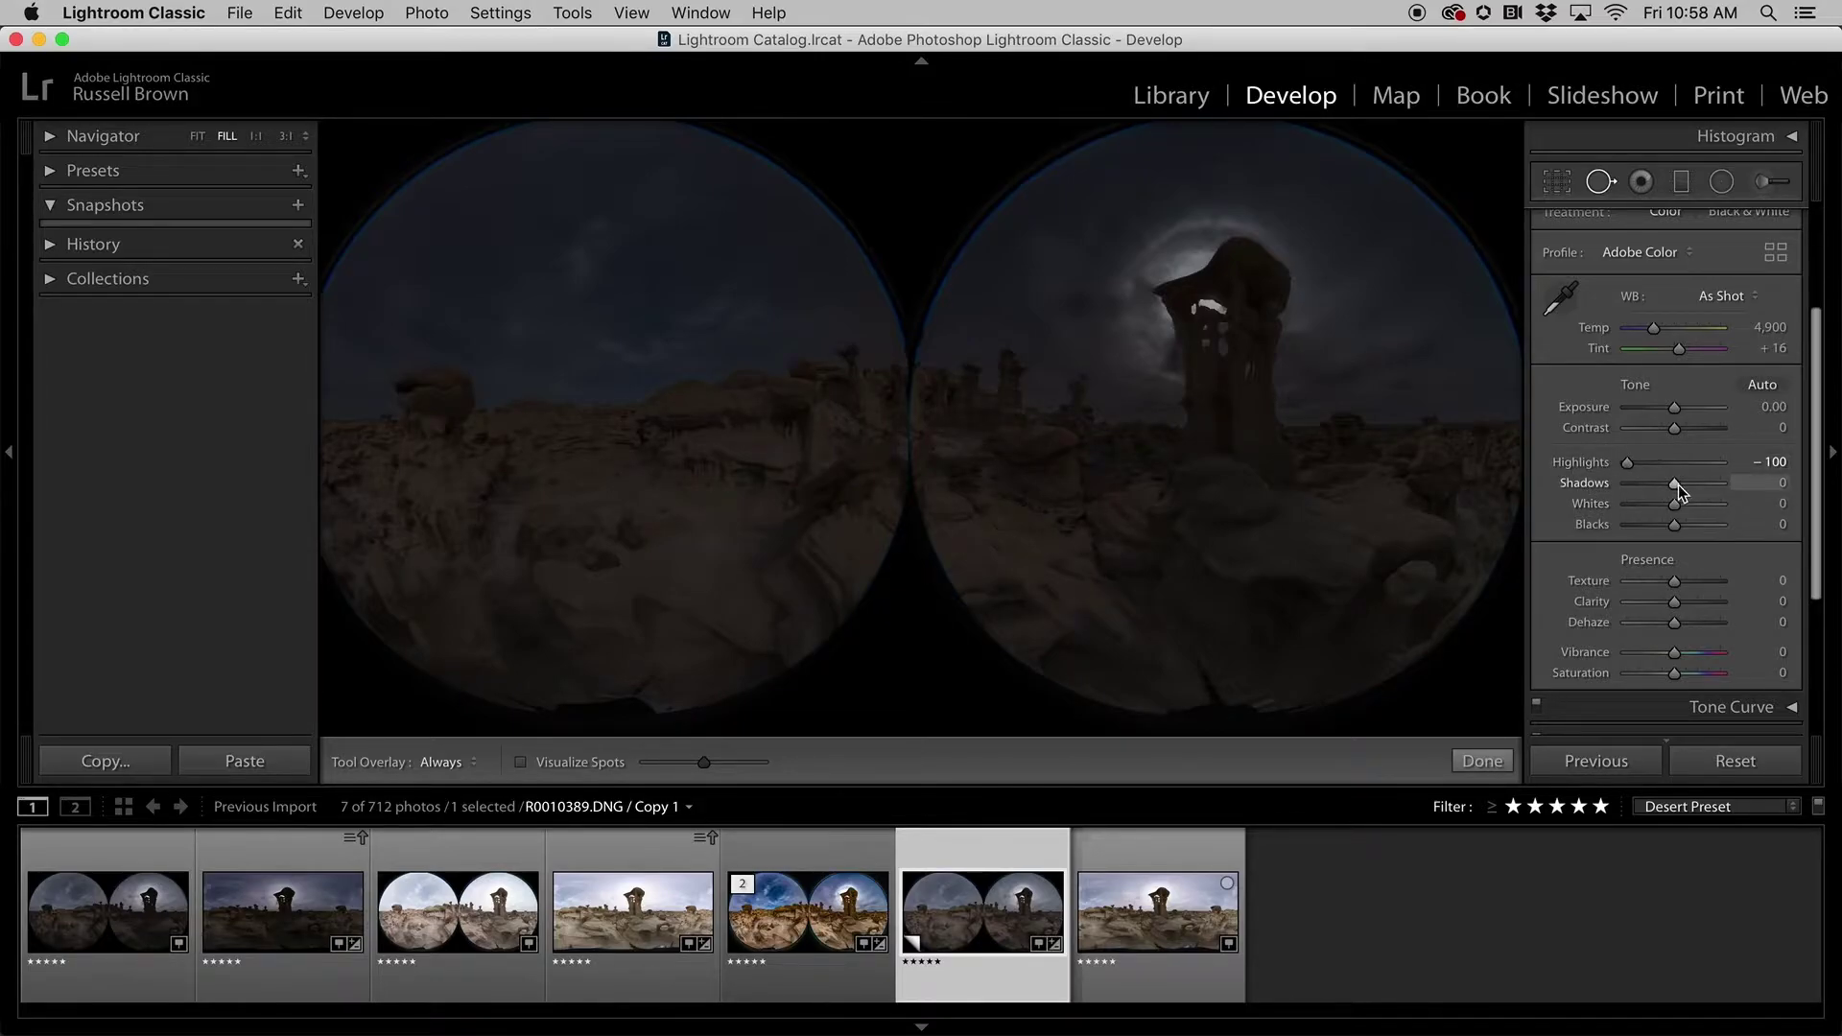
left_click_drag(1680, 486, 1732, 489)
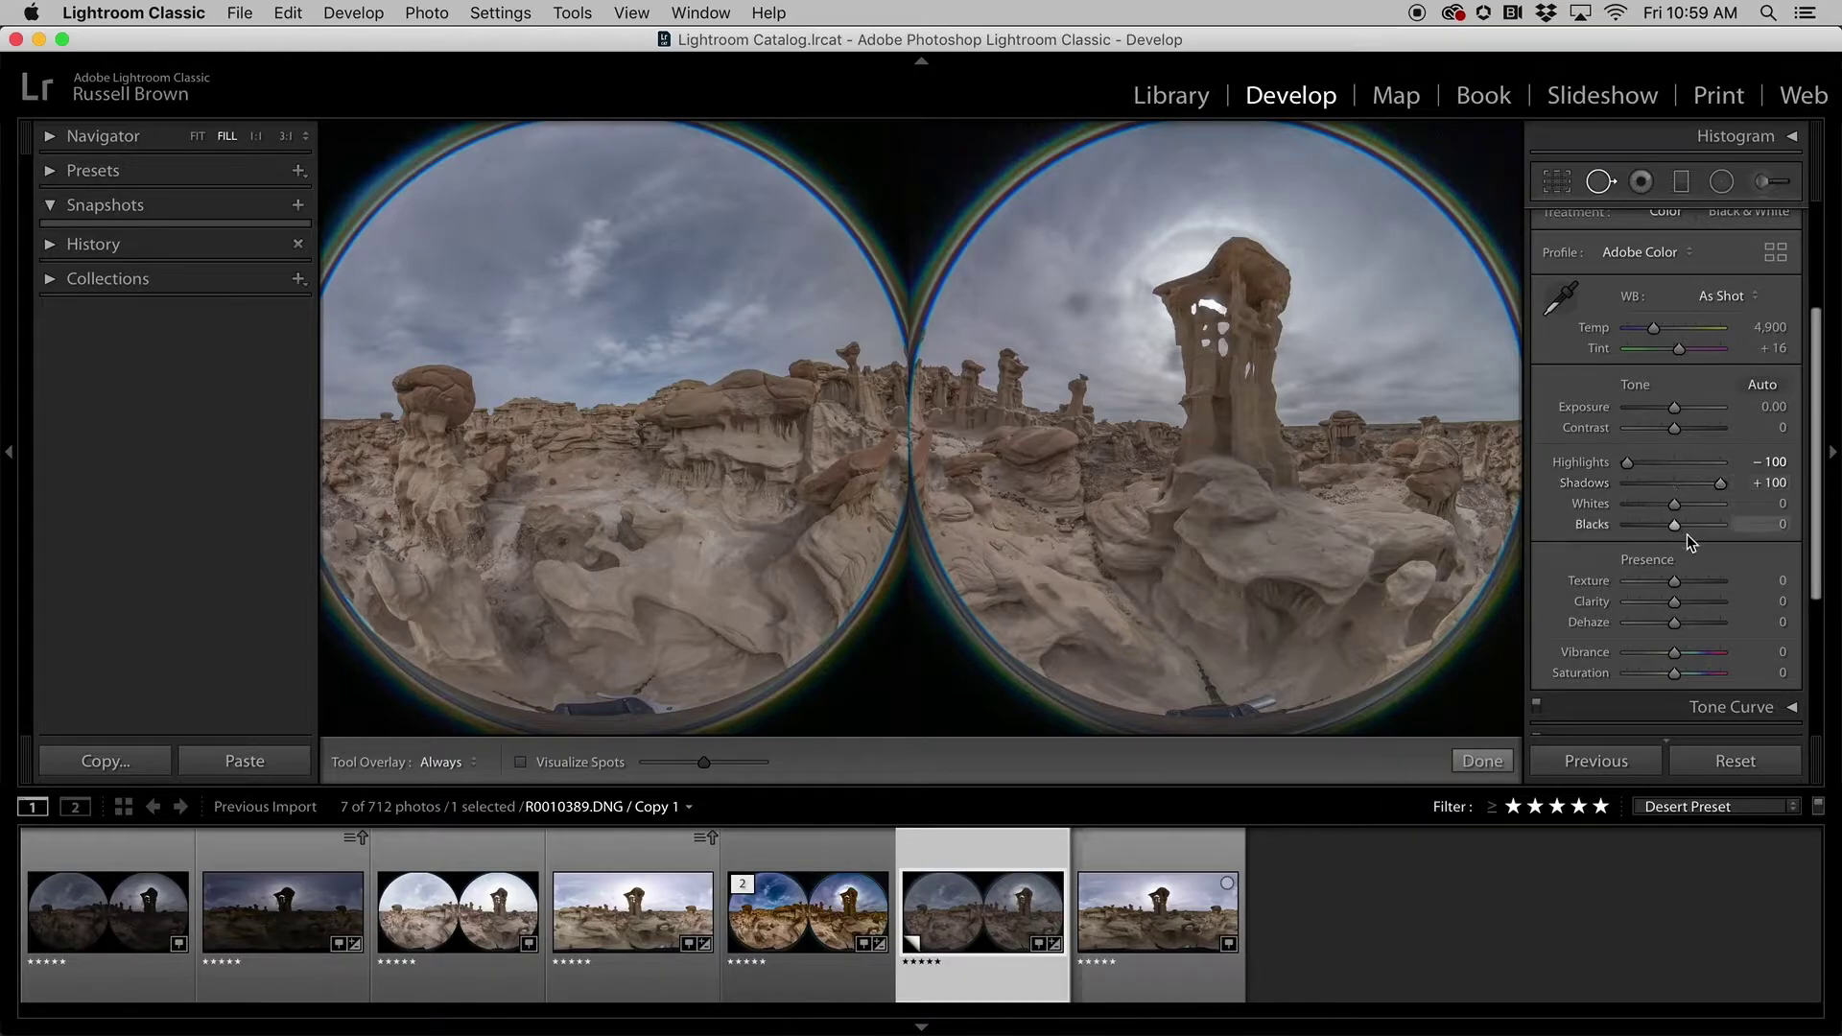
left_click_drag(1678, 508, 1690, 515)
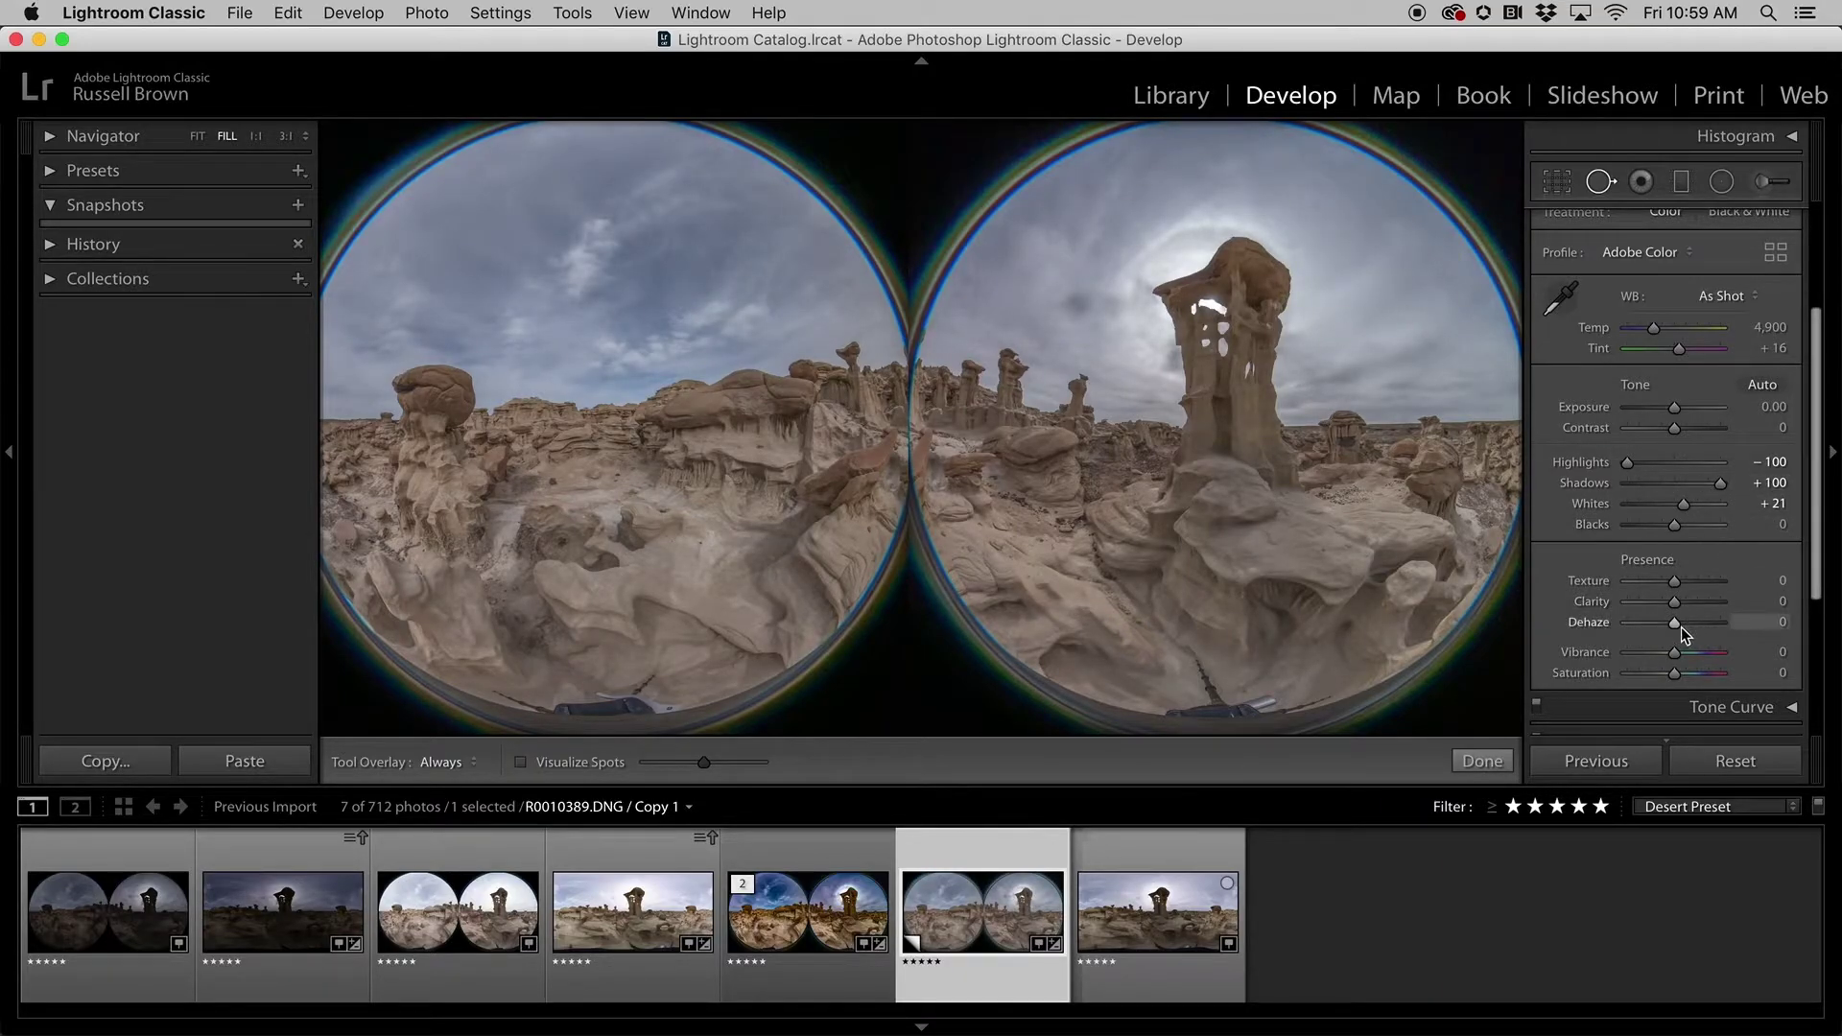
Add Dehaze +79 and Vibrance +34 to the fisheye copy.
left_click_drag(1676, 624, 1714, 626)
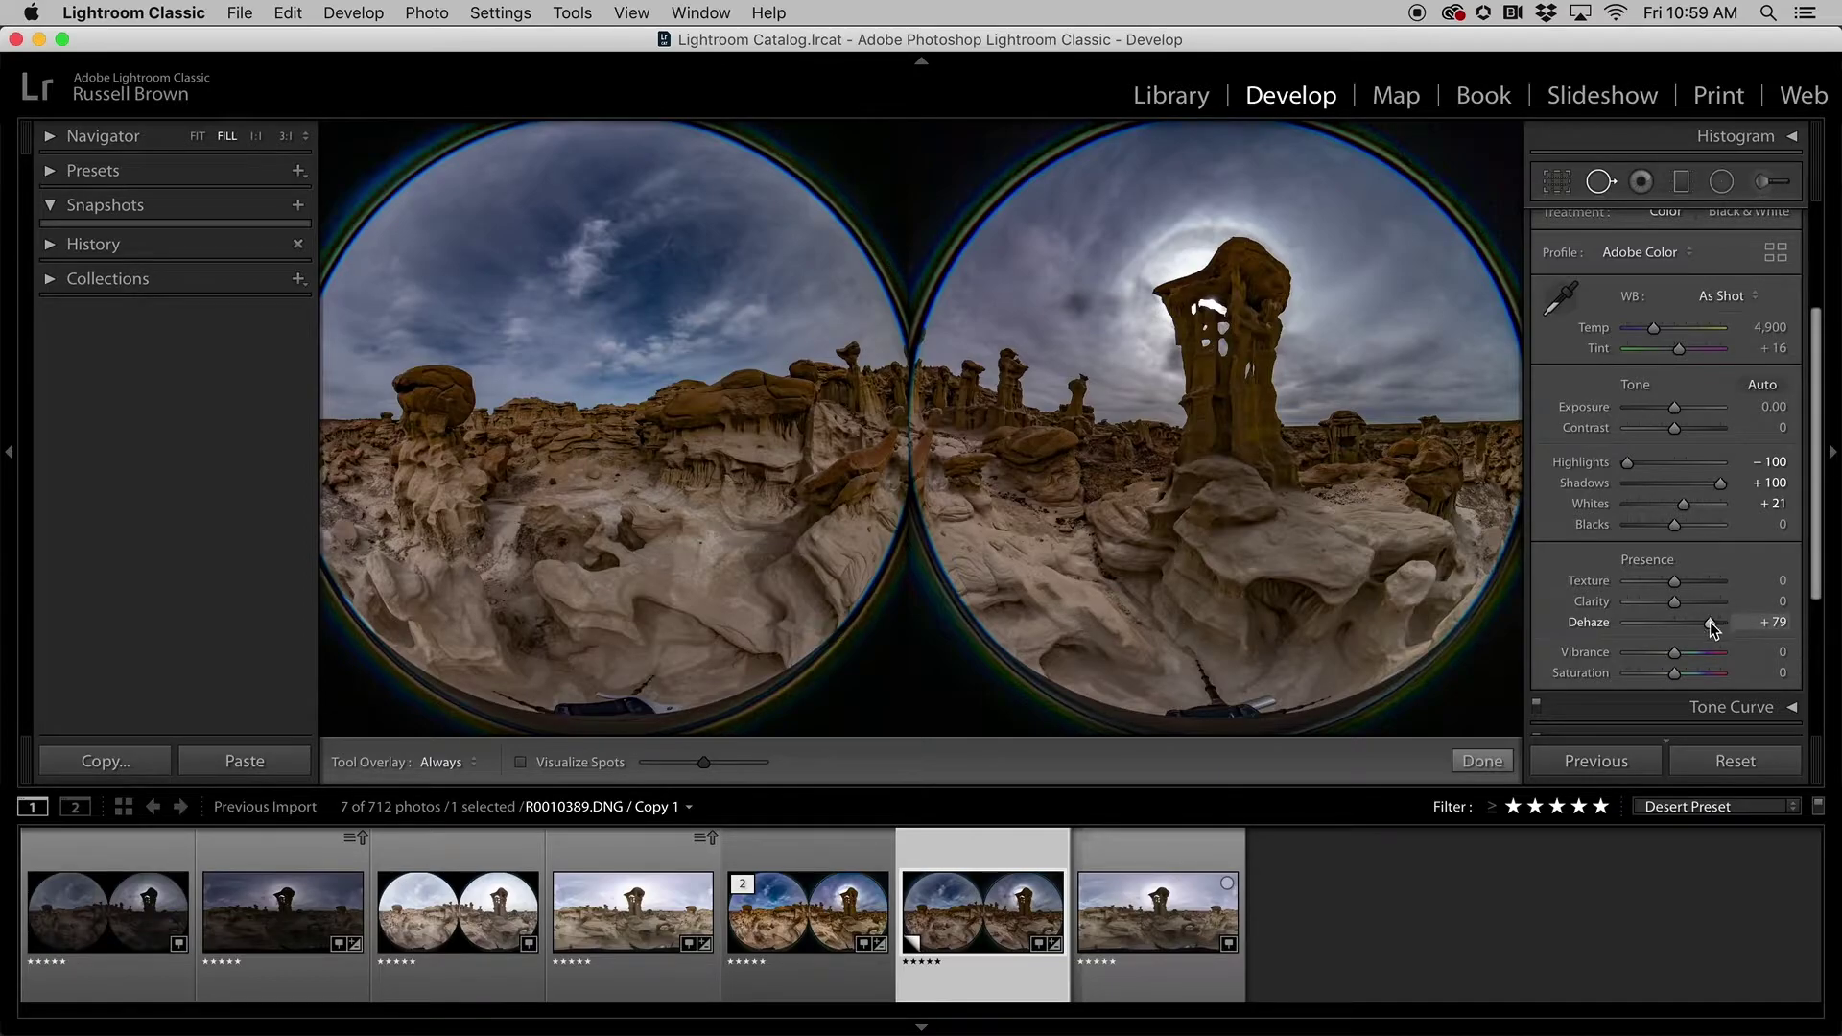
left_click_drag(1674, 653, 1692, 658)
left_click_drag(1816, 566, 1820, 662)
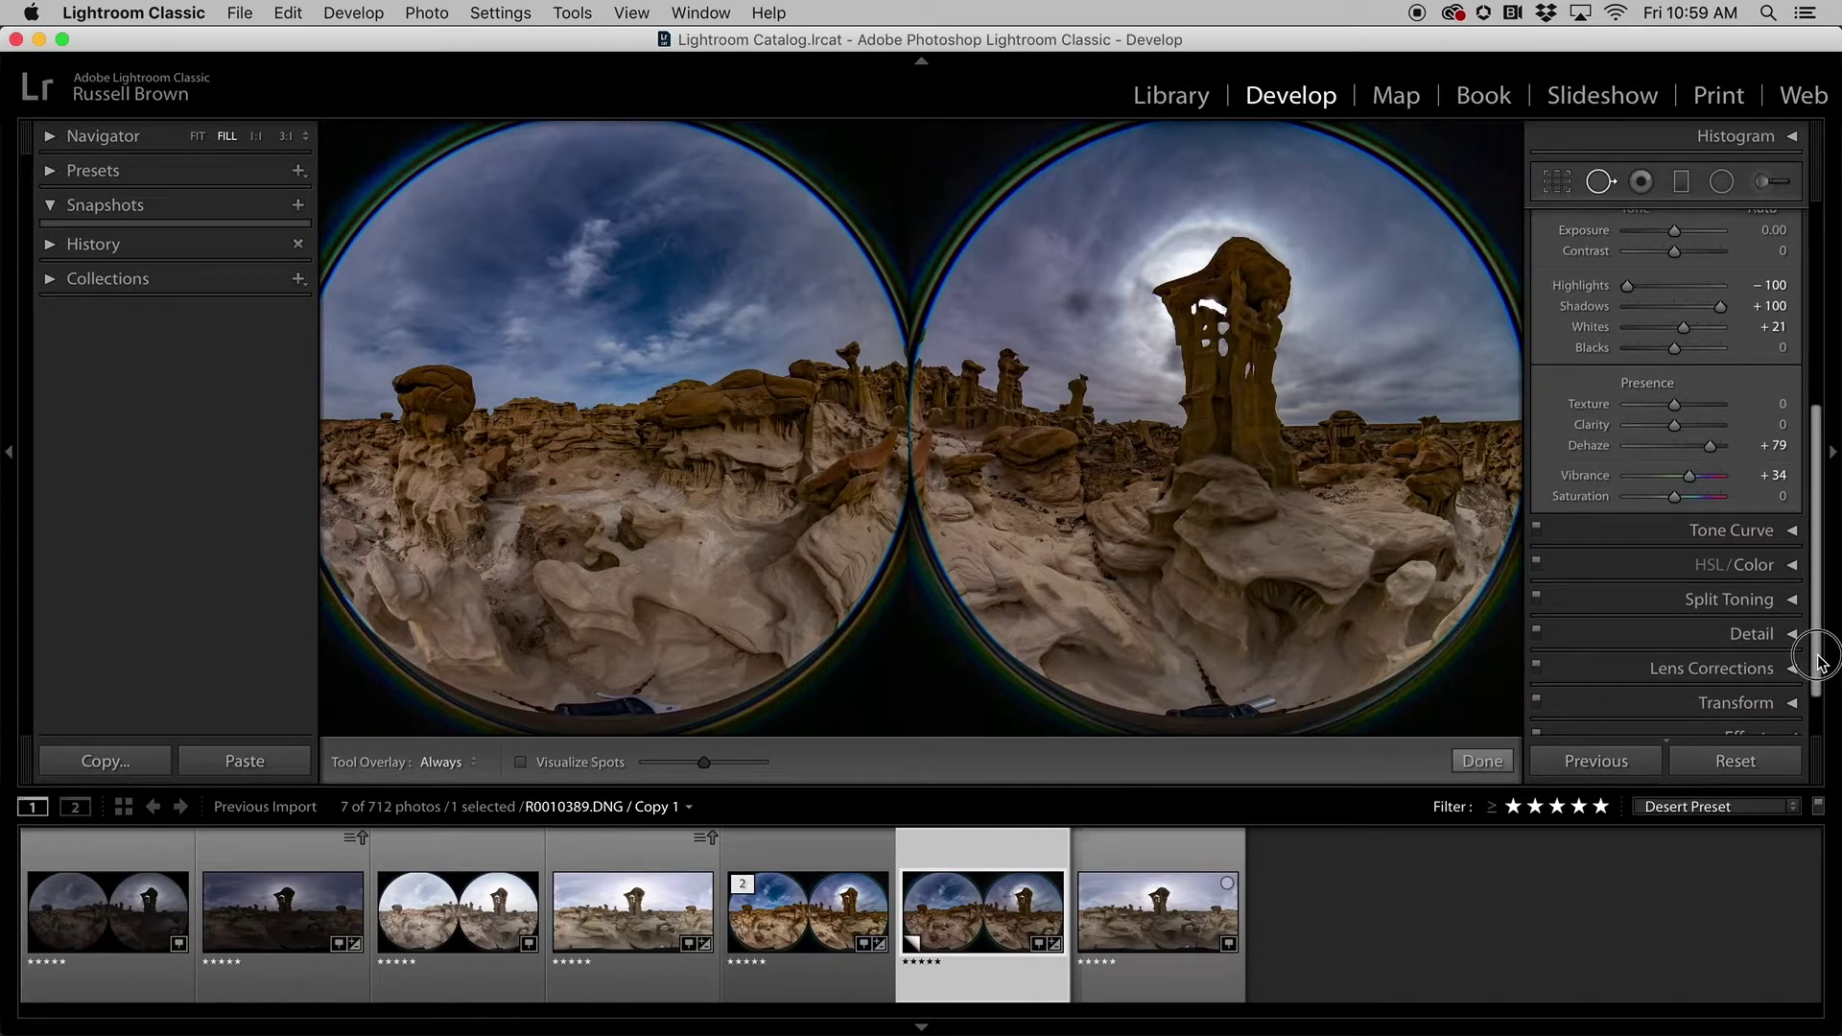
In HSL/Color, set Orange Saturation to +47 and Orange Luminance to +100.
left_click(1791, 566)
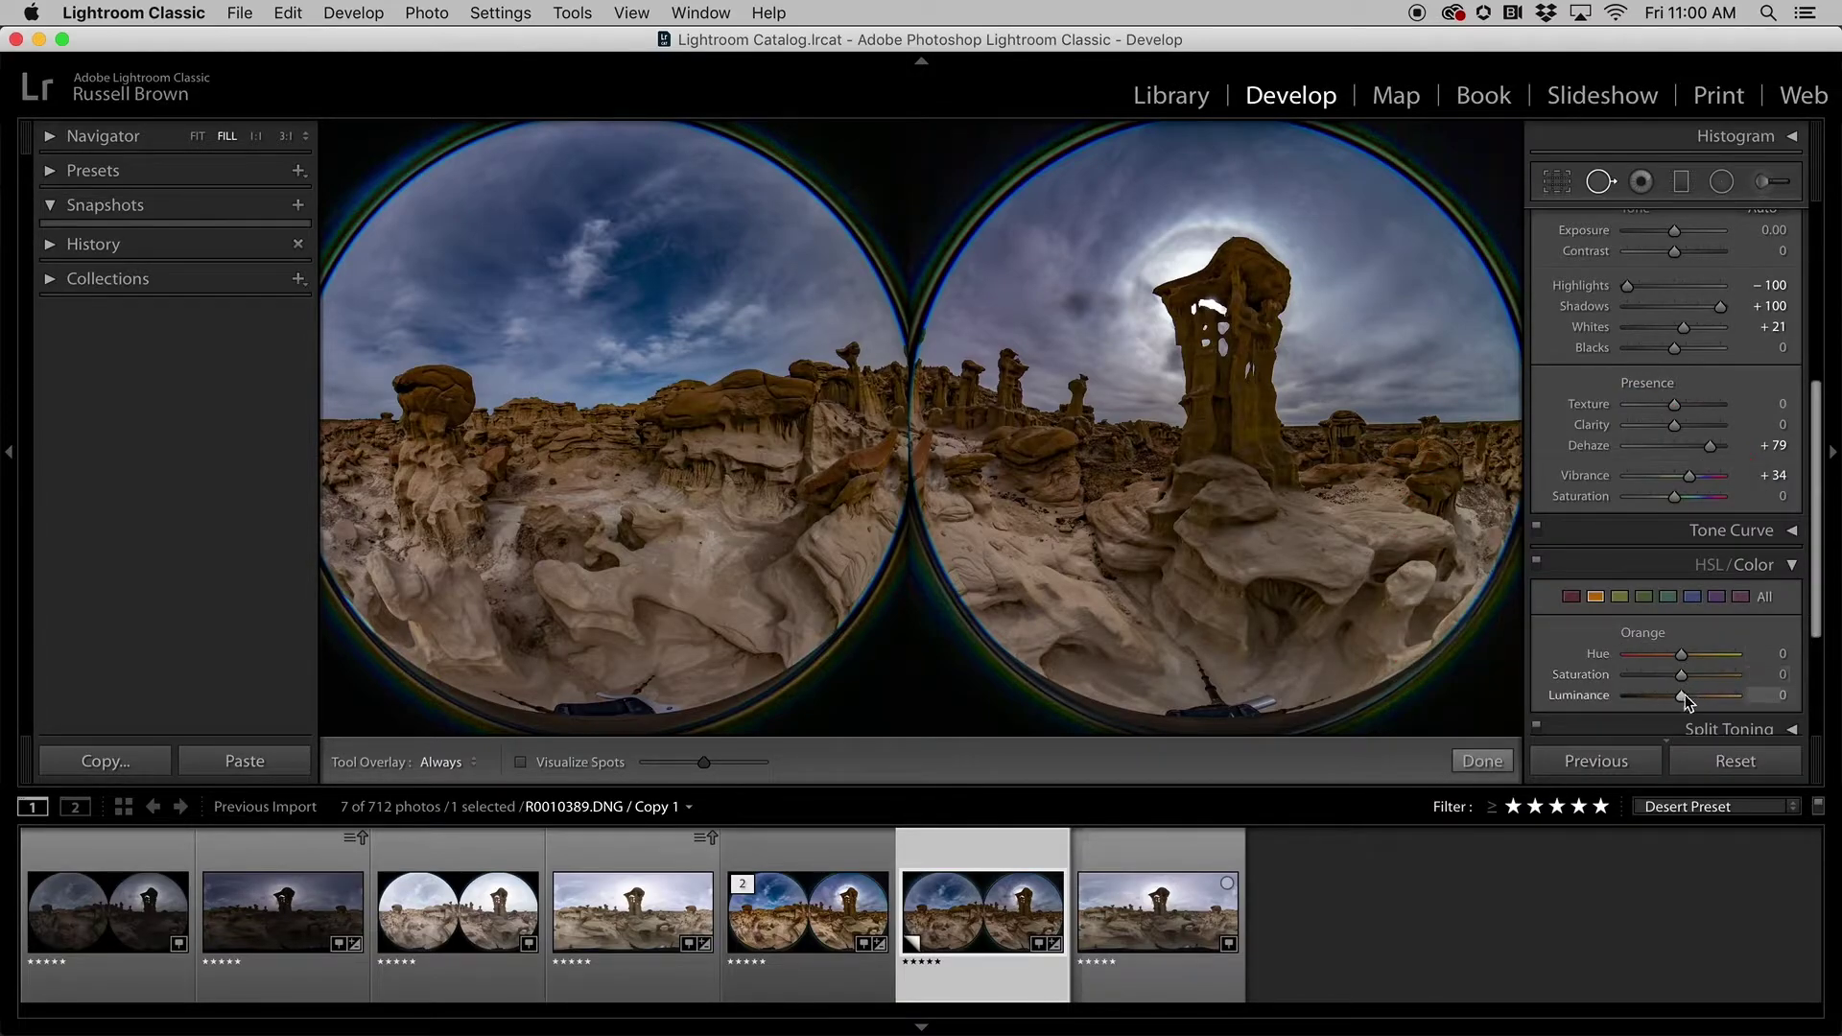
left_click_drag(1681, 675, 1709, 678)
left_click_drag(1679, 696, 1813, 707)
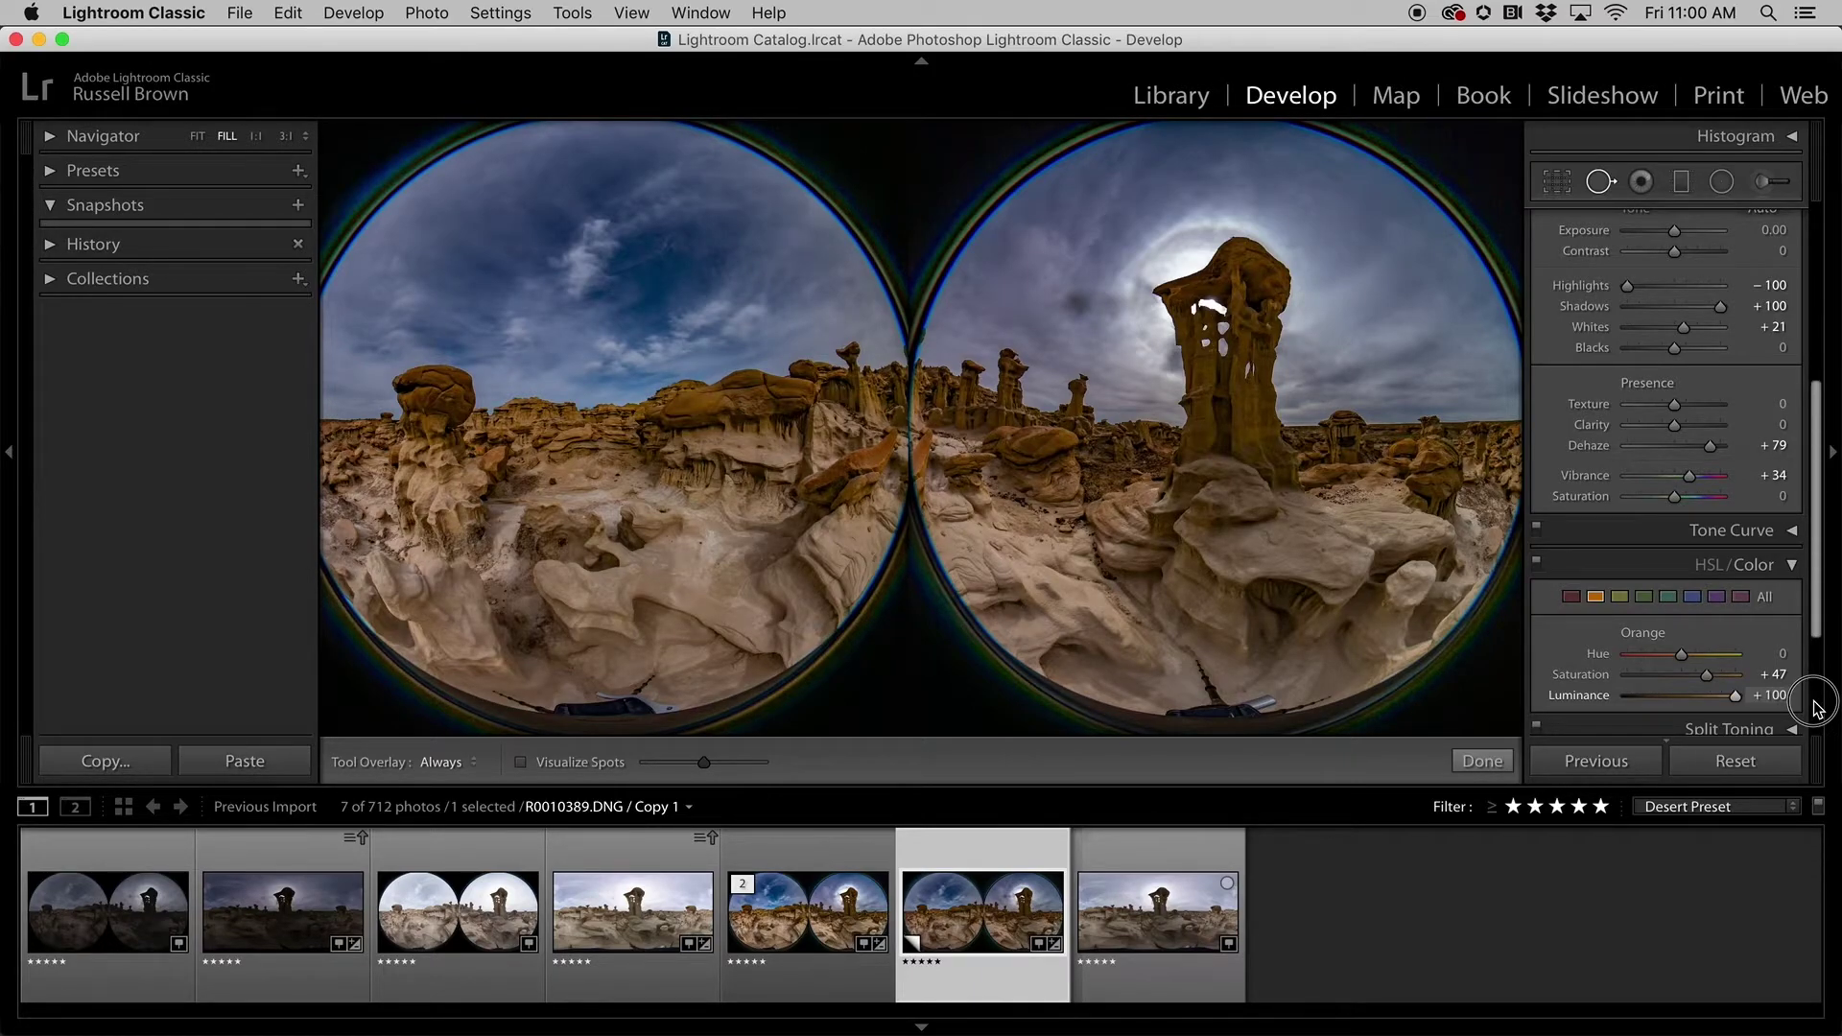
left_click_drag(1813, 706, 1740, 692)
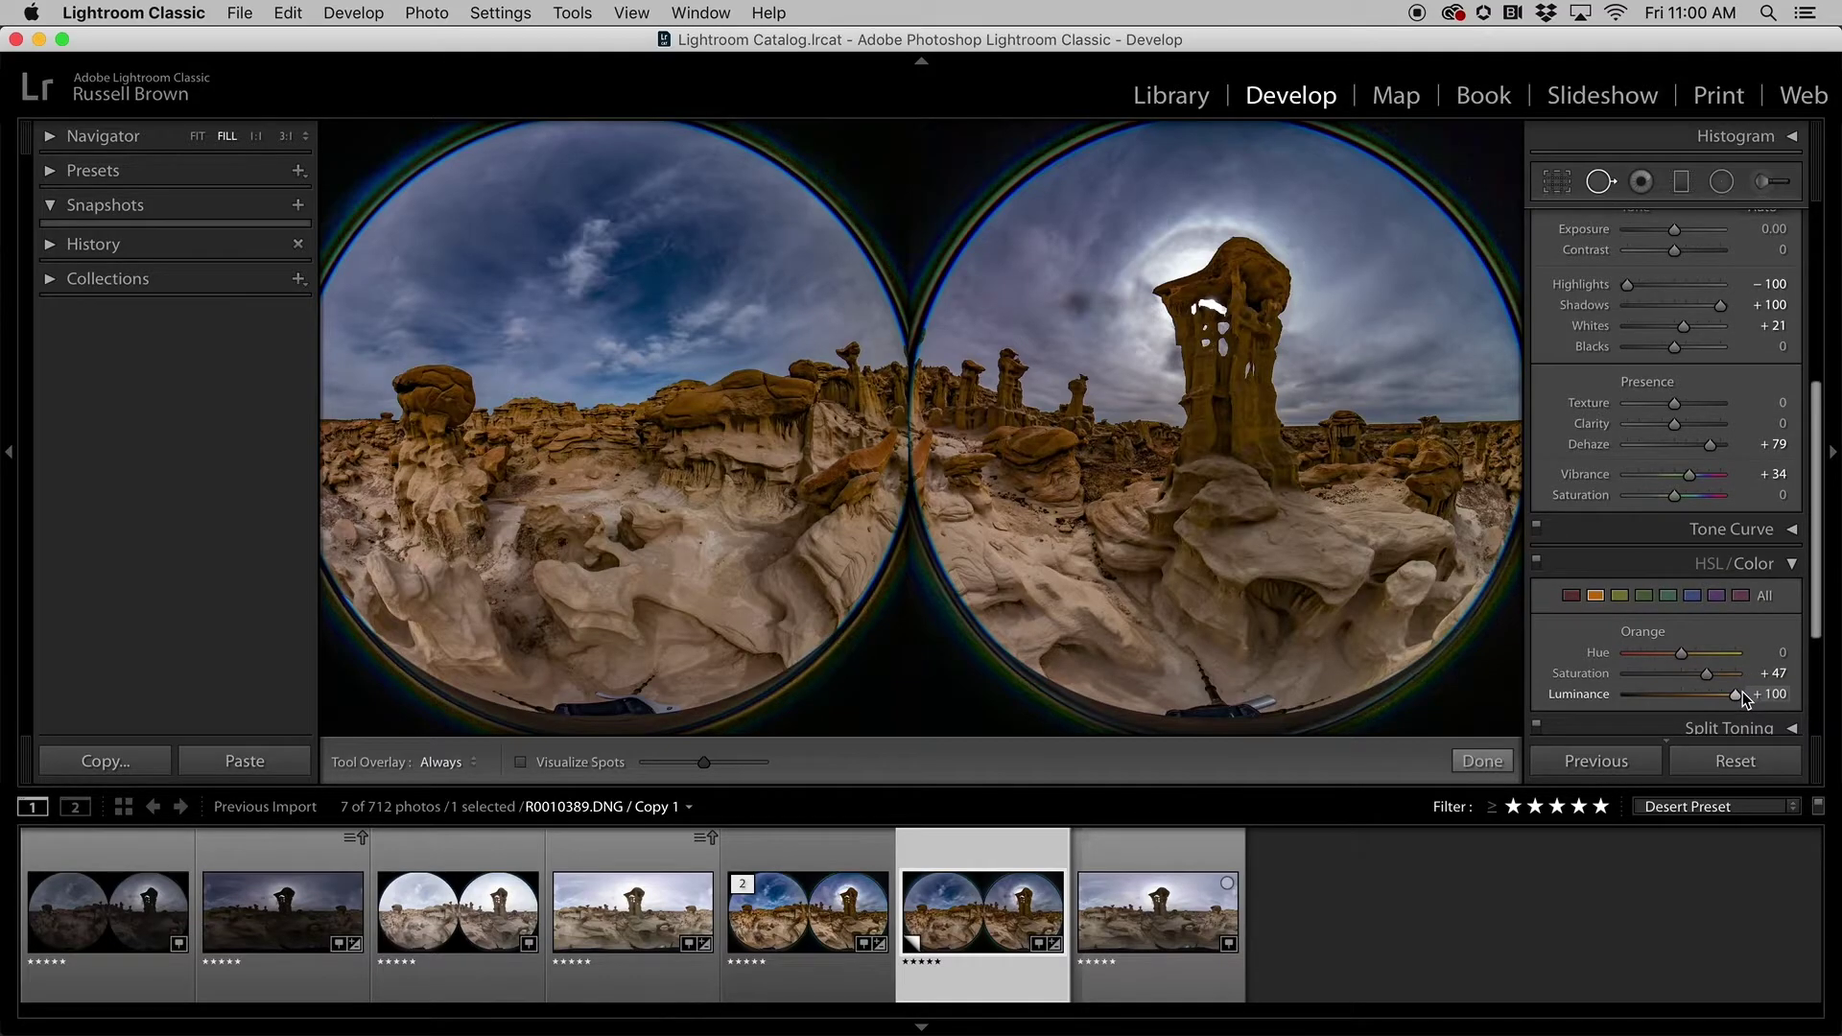
left_click(1793, 565)
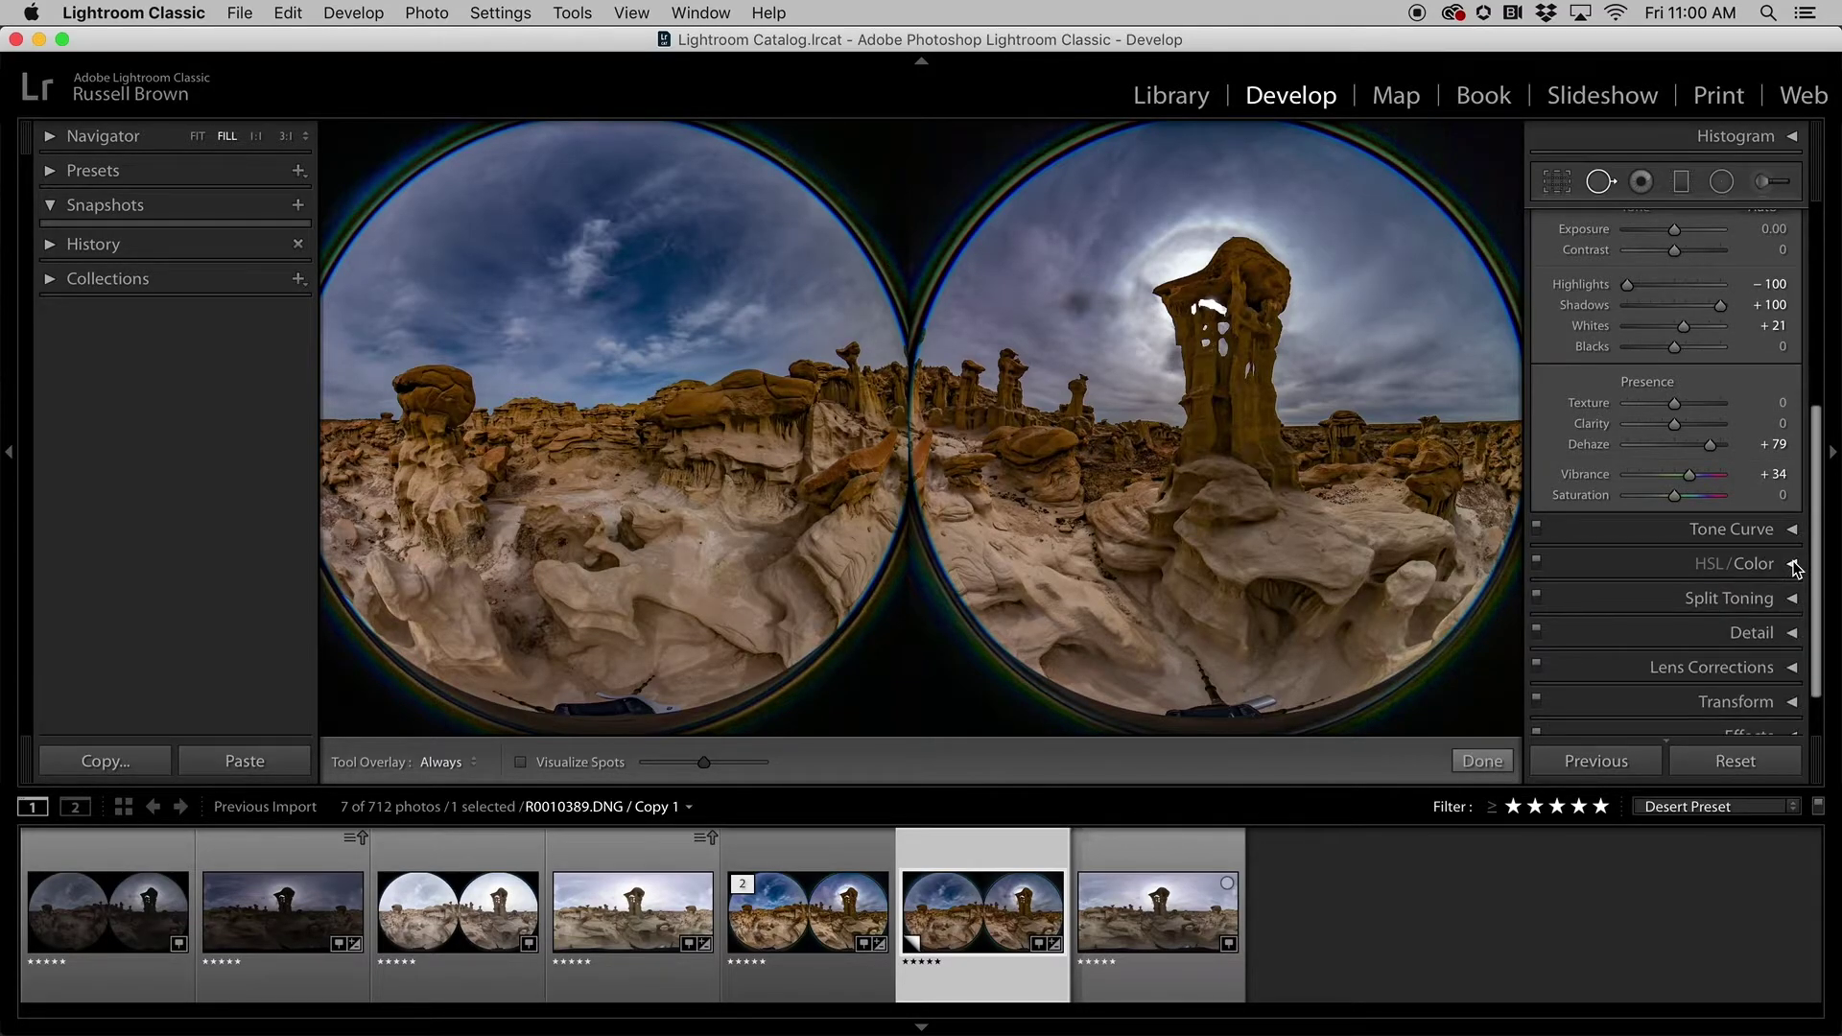
Set Noise Reduction Luminance to 33 and Color to 39, checking the sky at 1:1.
left_click(1792, 632)
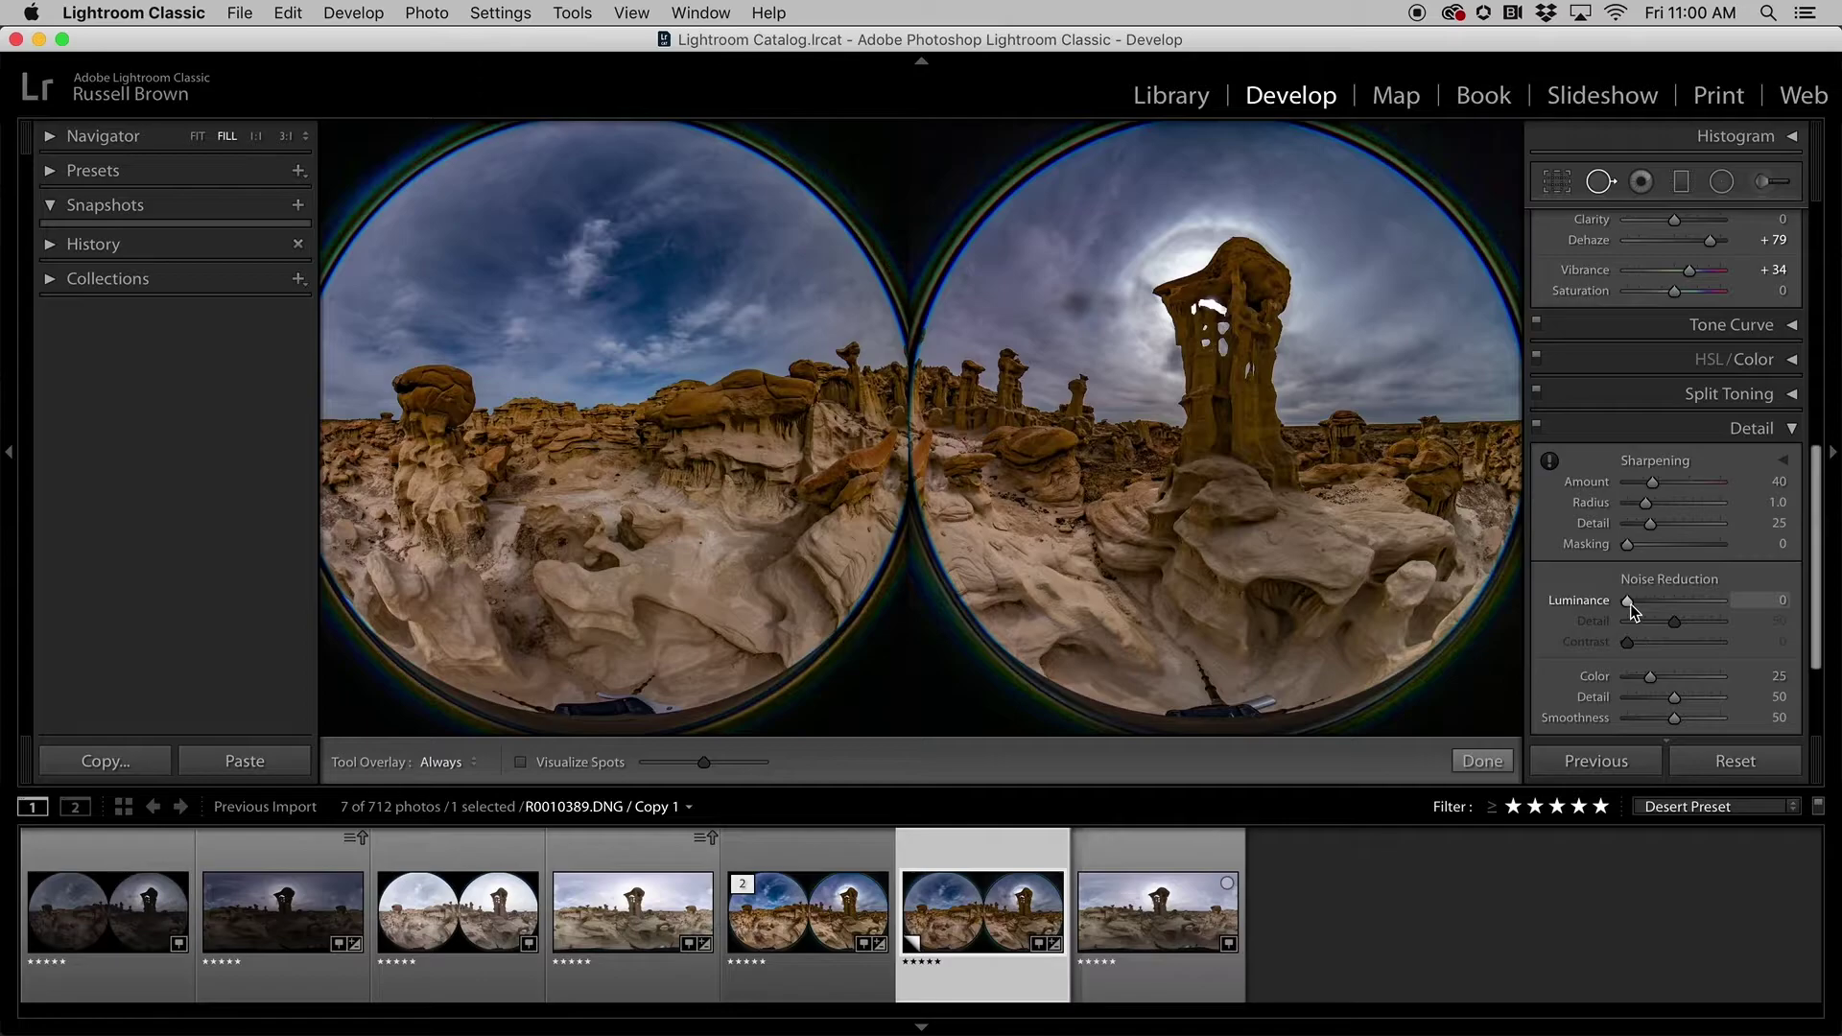
left_click_drag(1628, 603, 1658, 604)
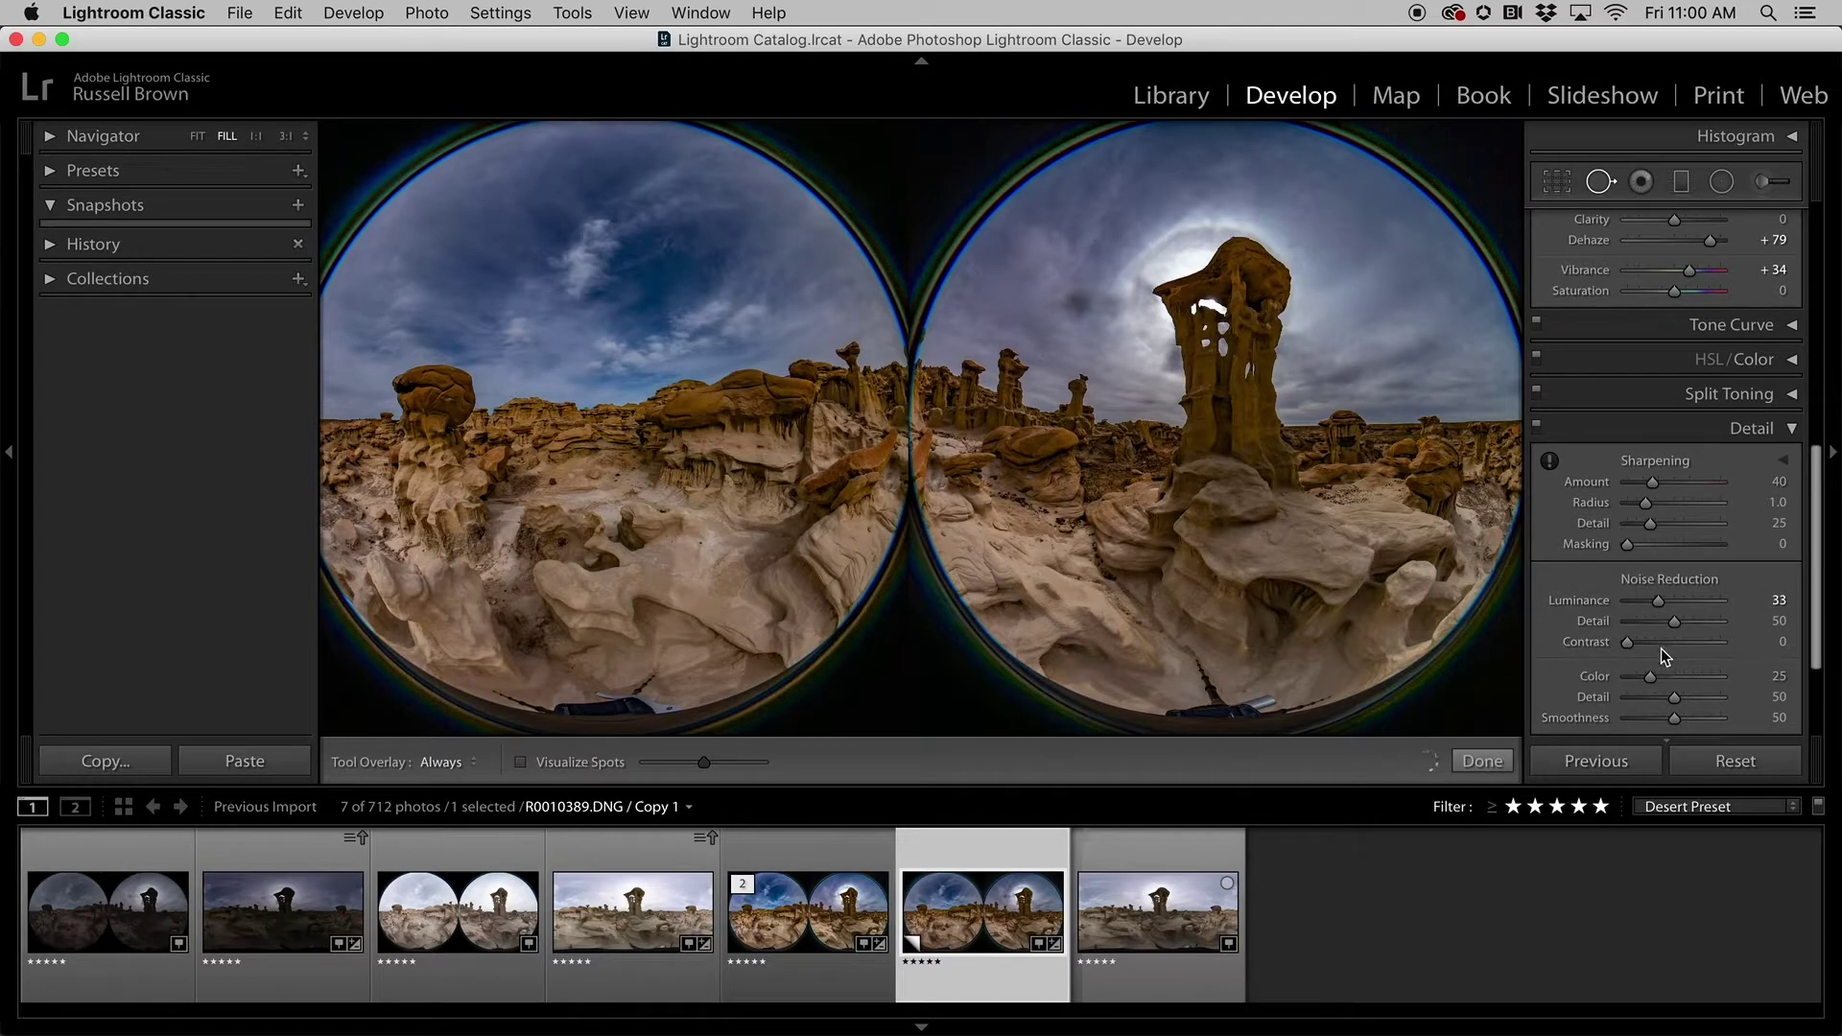
left_click_drag(1655, 679, 1669, 677)
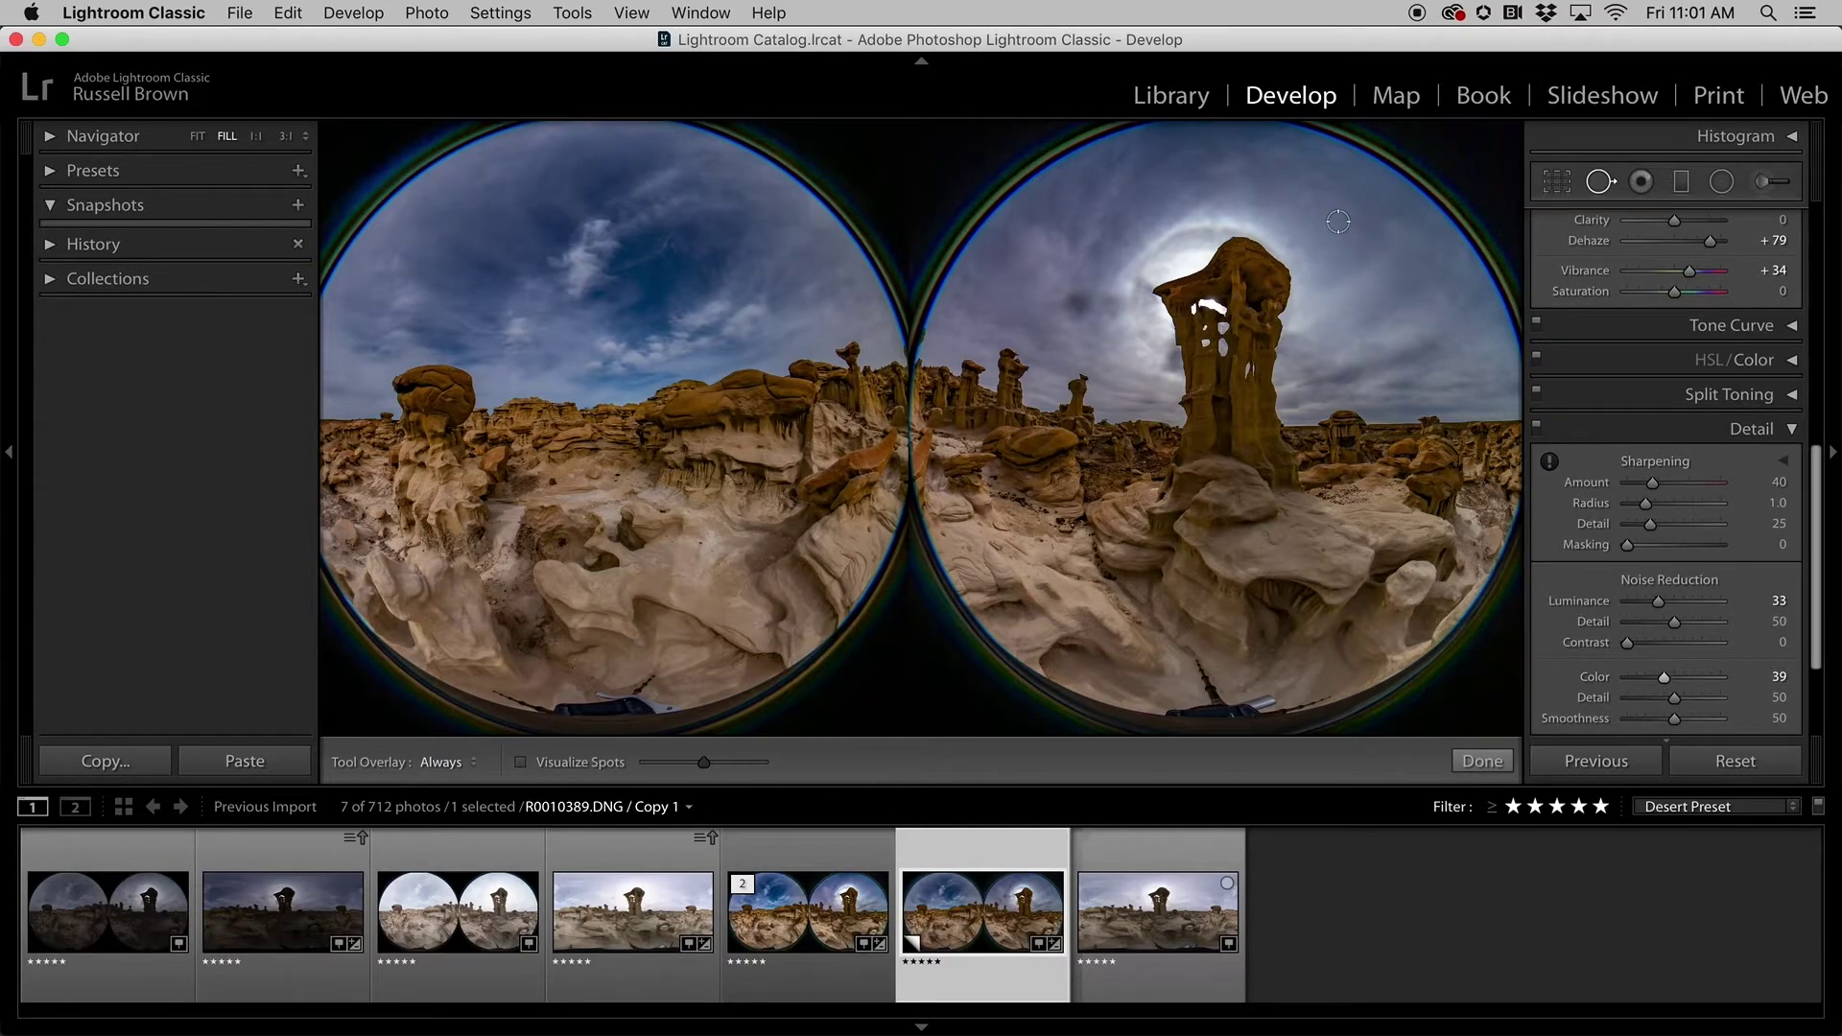
key("z")
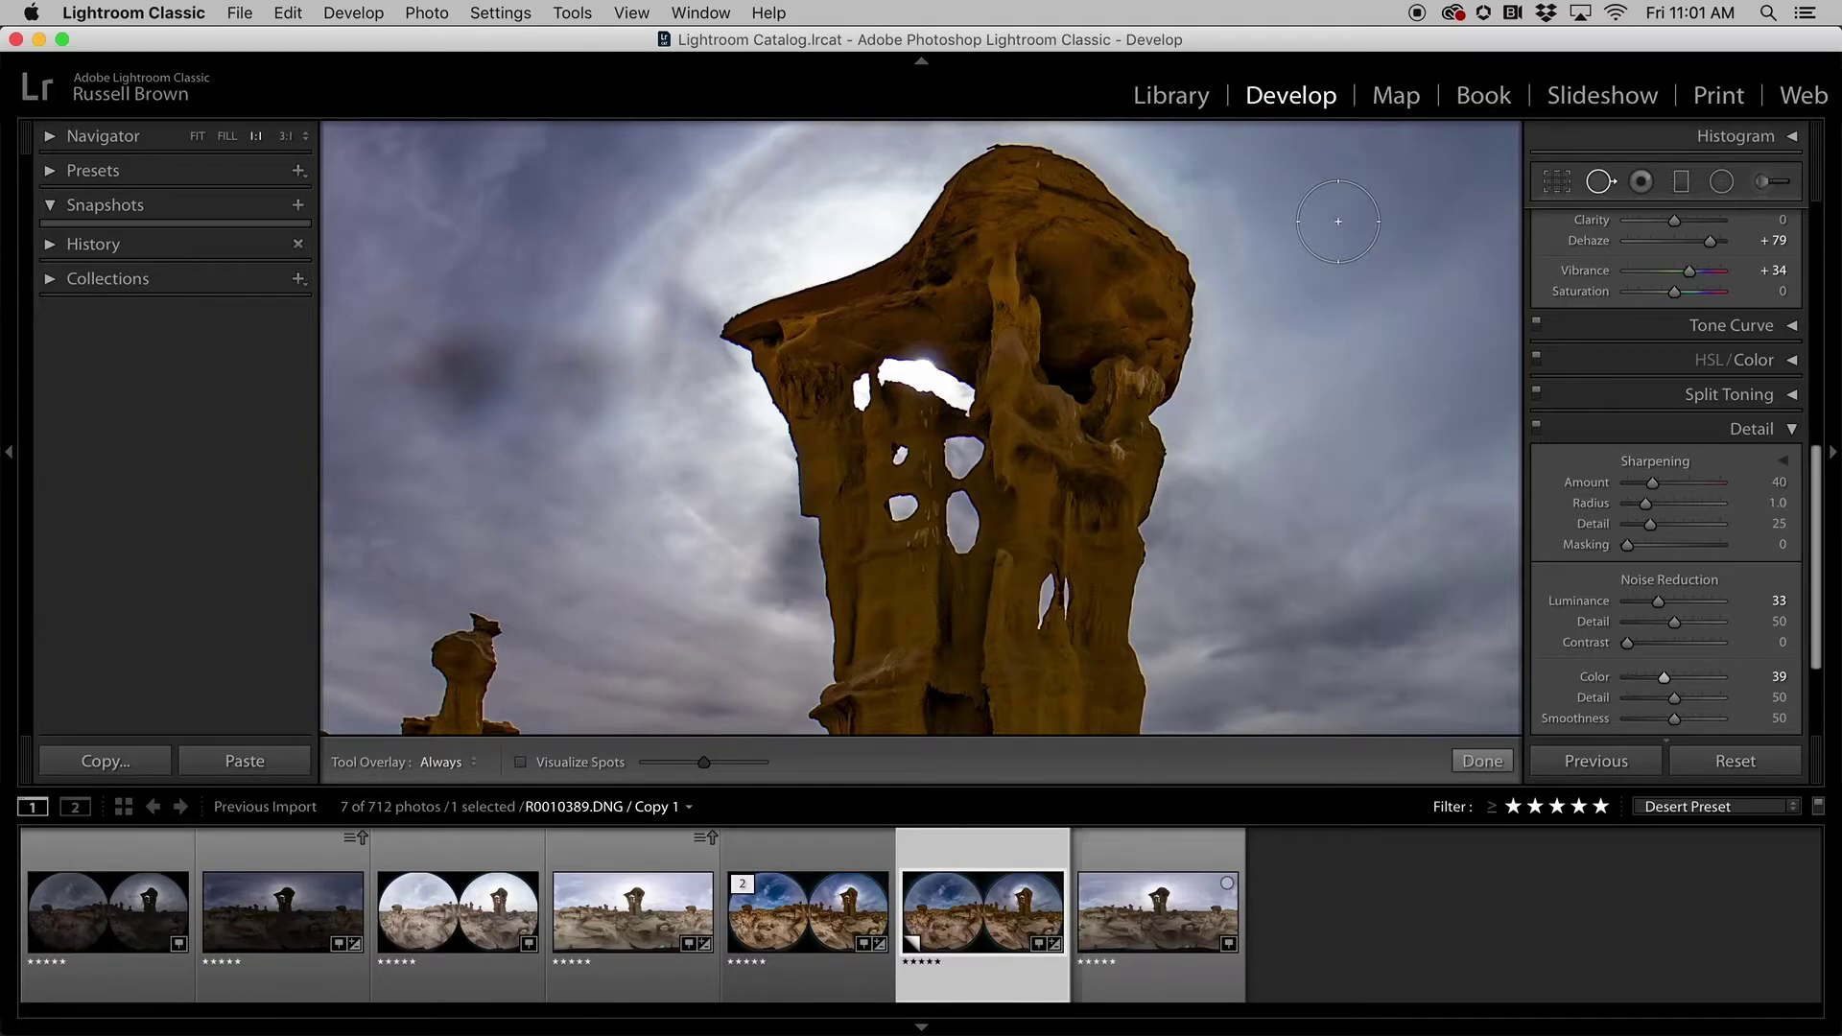
key("z")
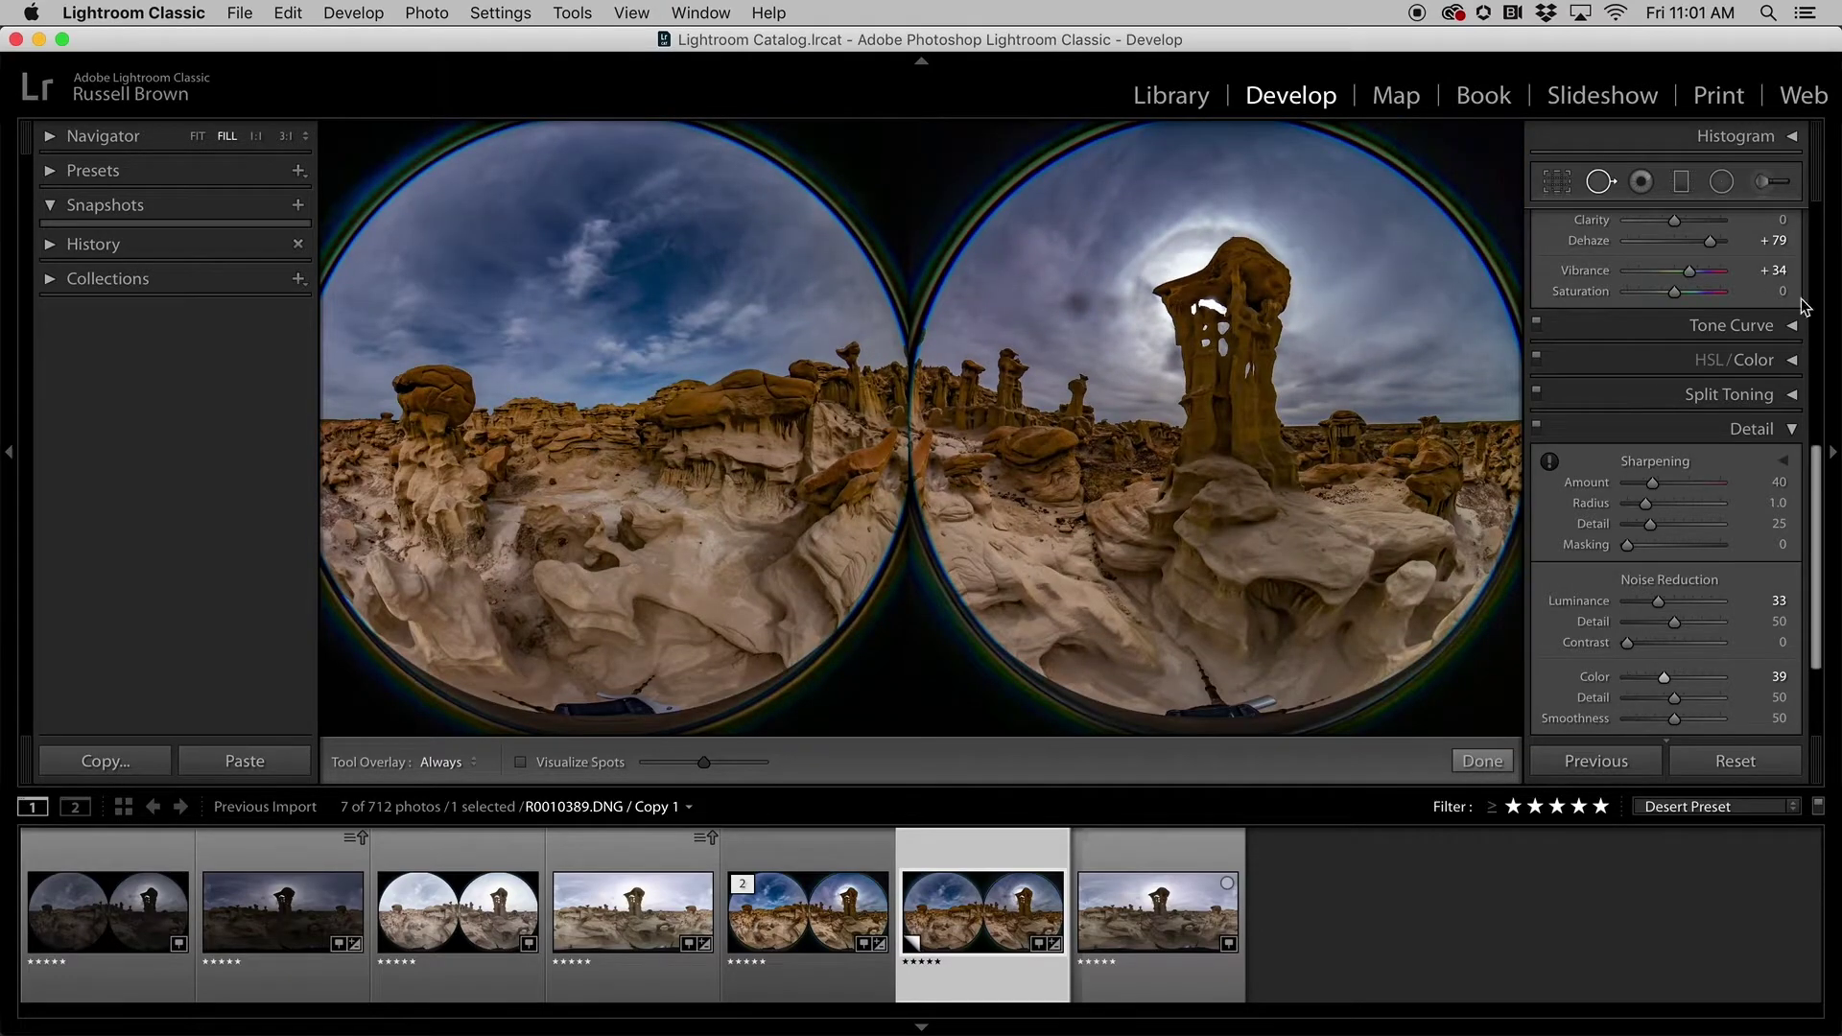
left_click(1792, 430)
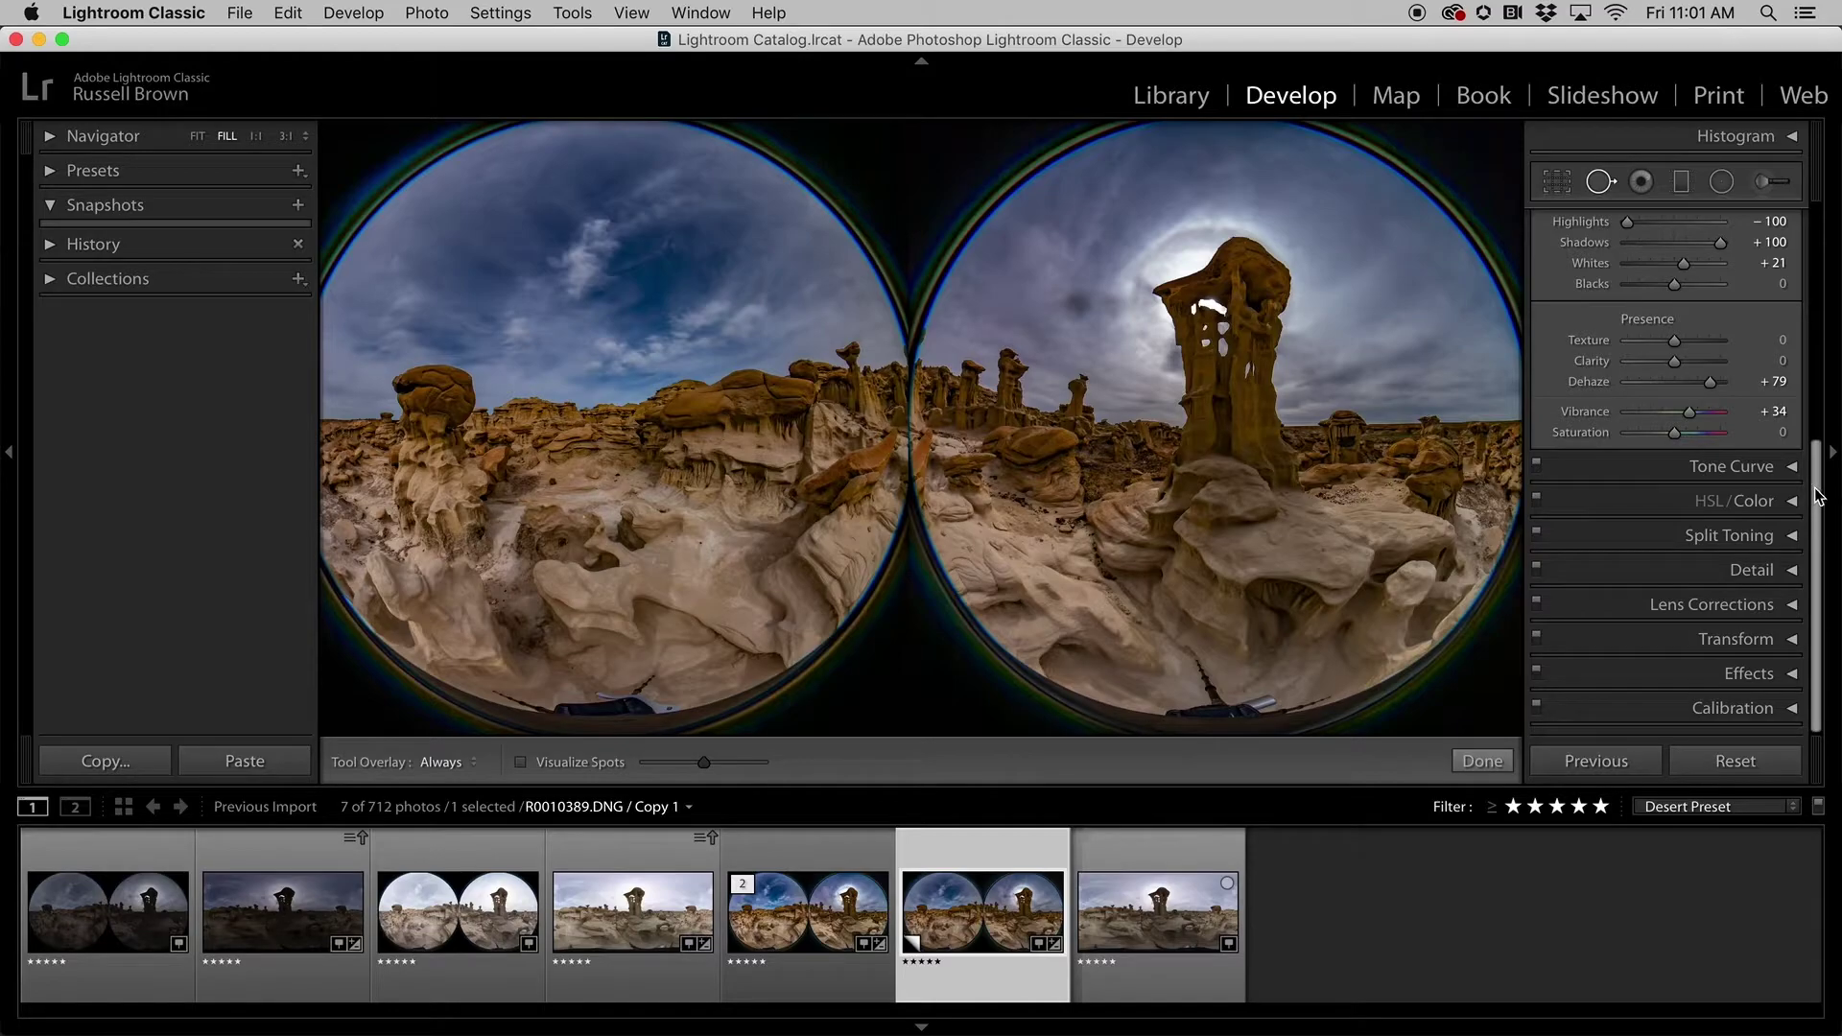
Enable Remove Chromatic Aberration in Lens Corrections, then collapse the Lens Corrections and Basic panels.
left_click(1793, 605)
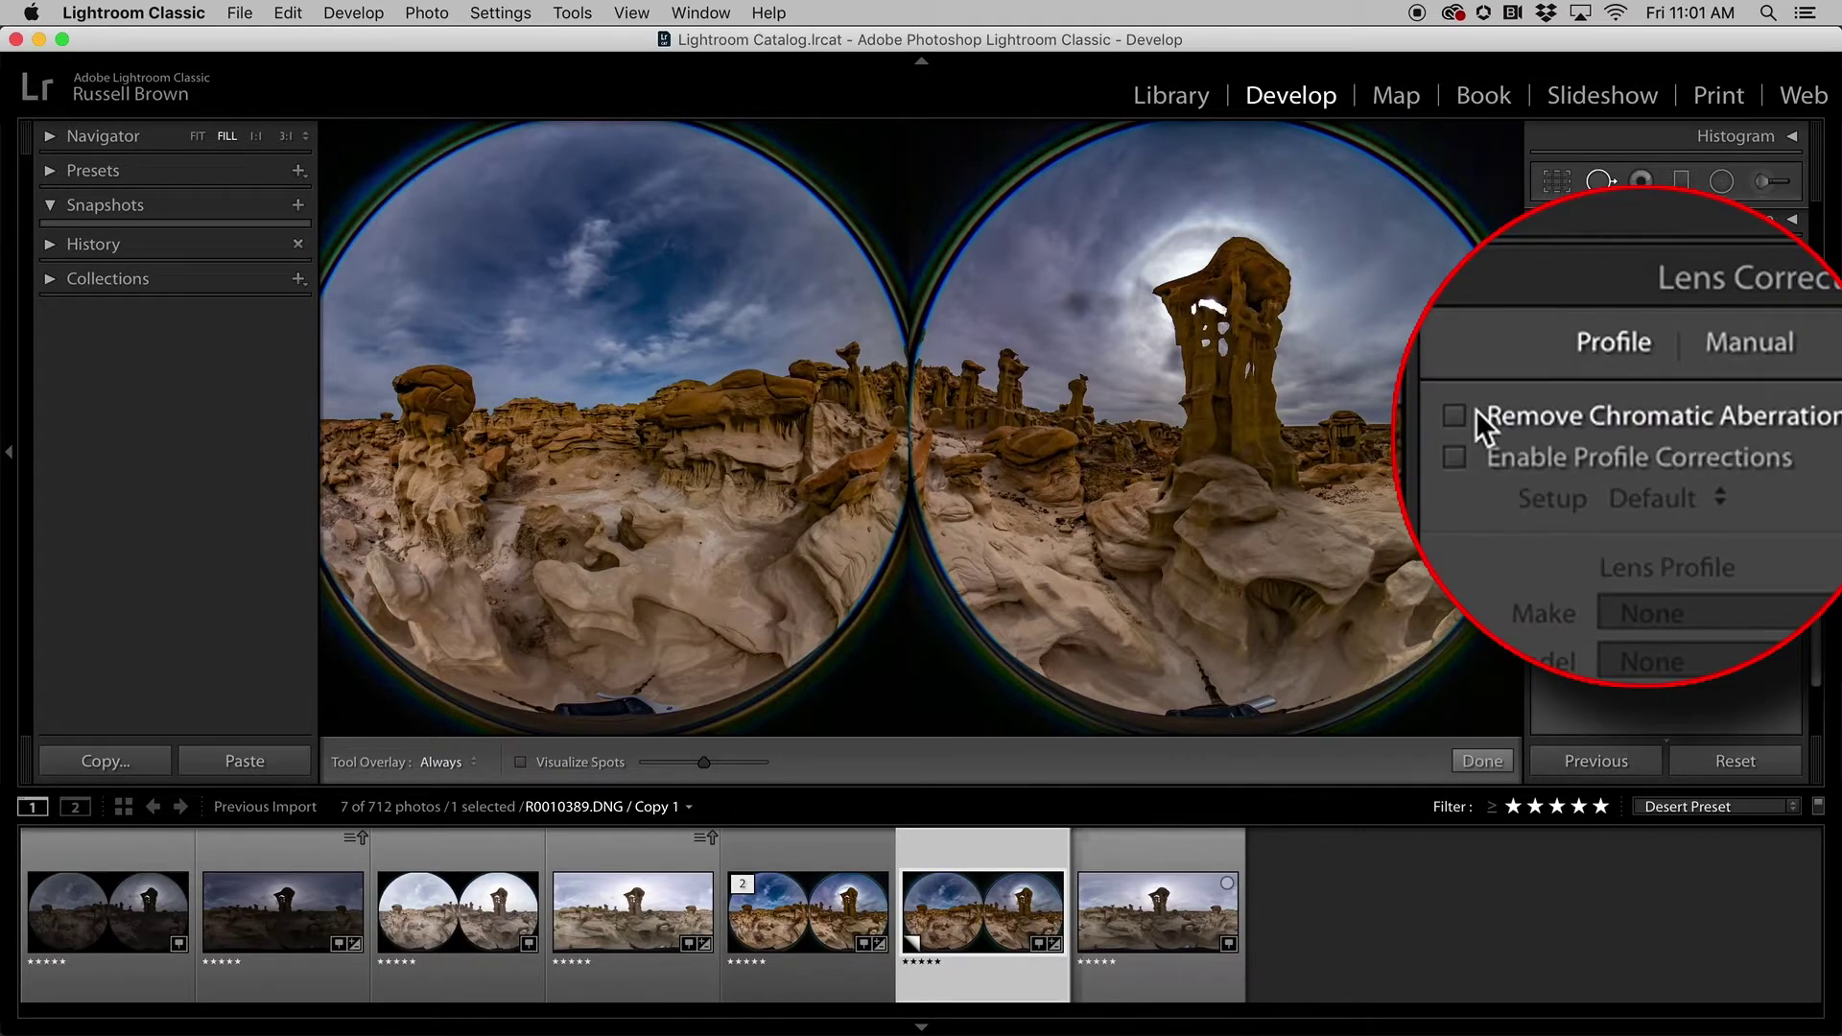
left_click(1560, 425)
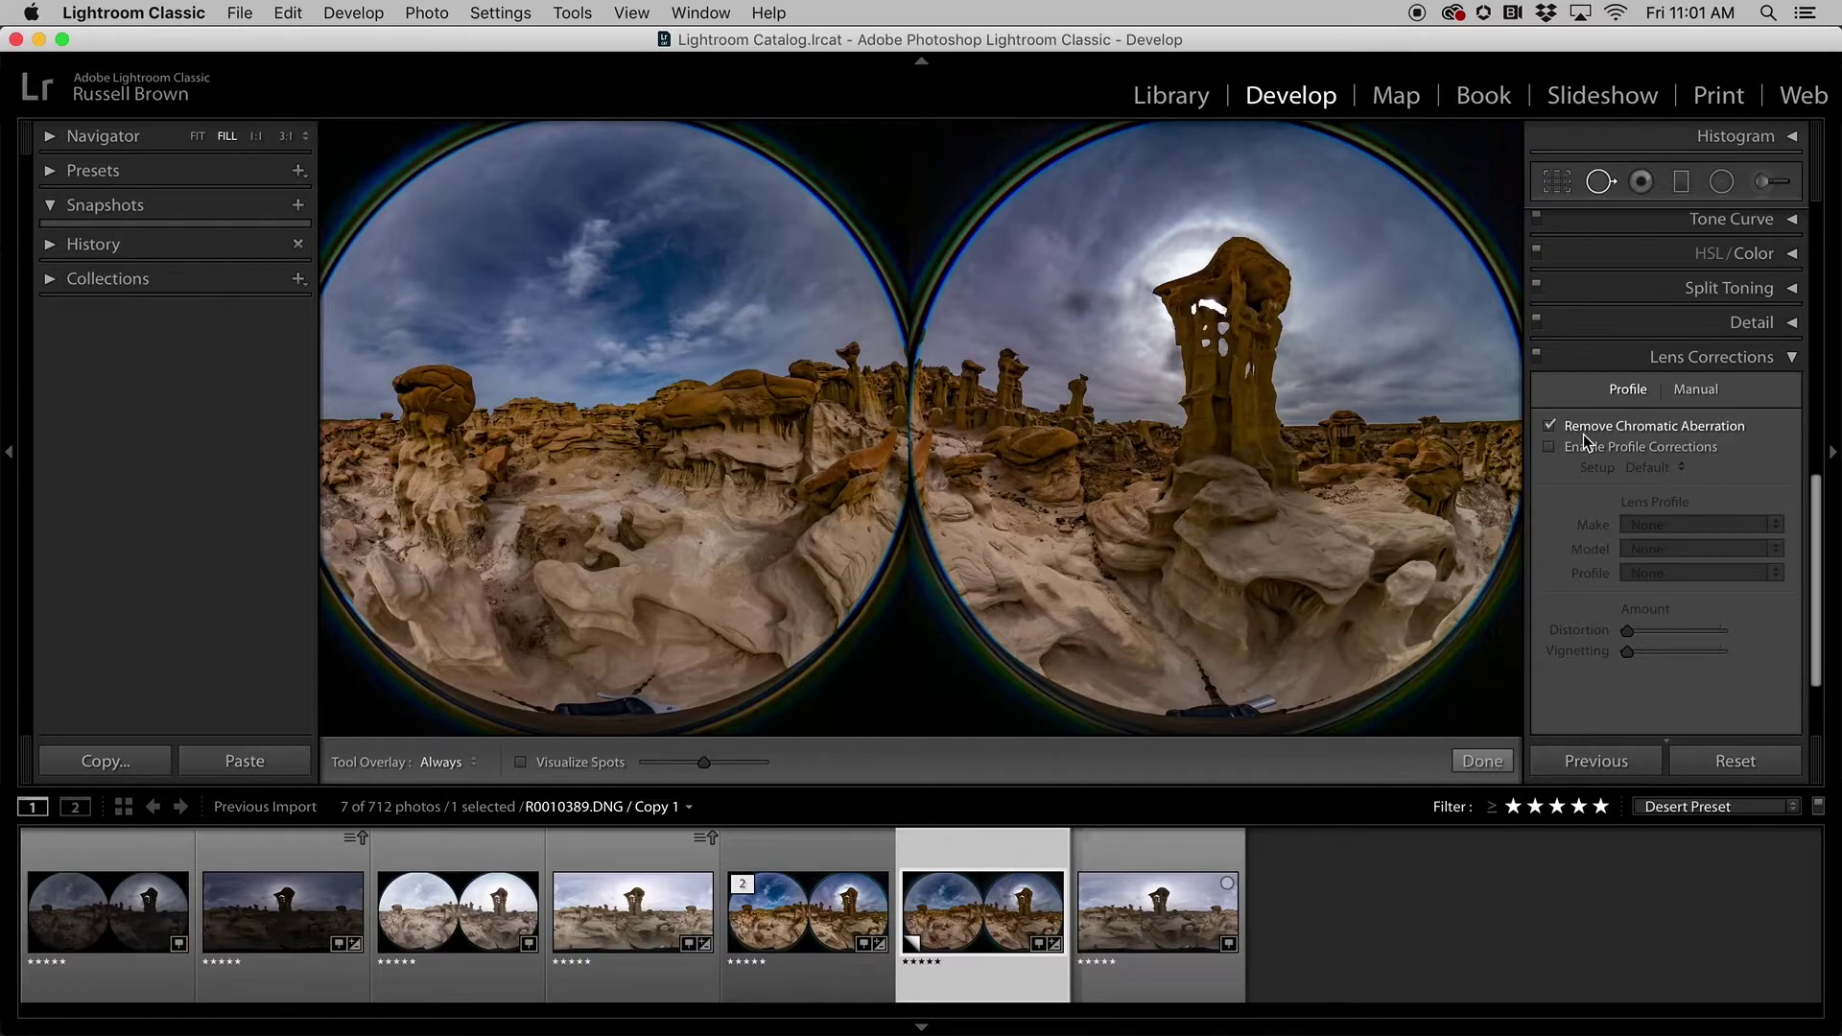
left_click(1796, 369)
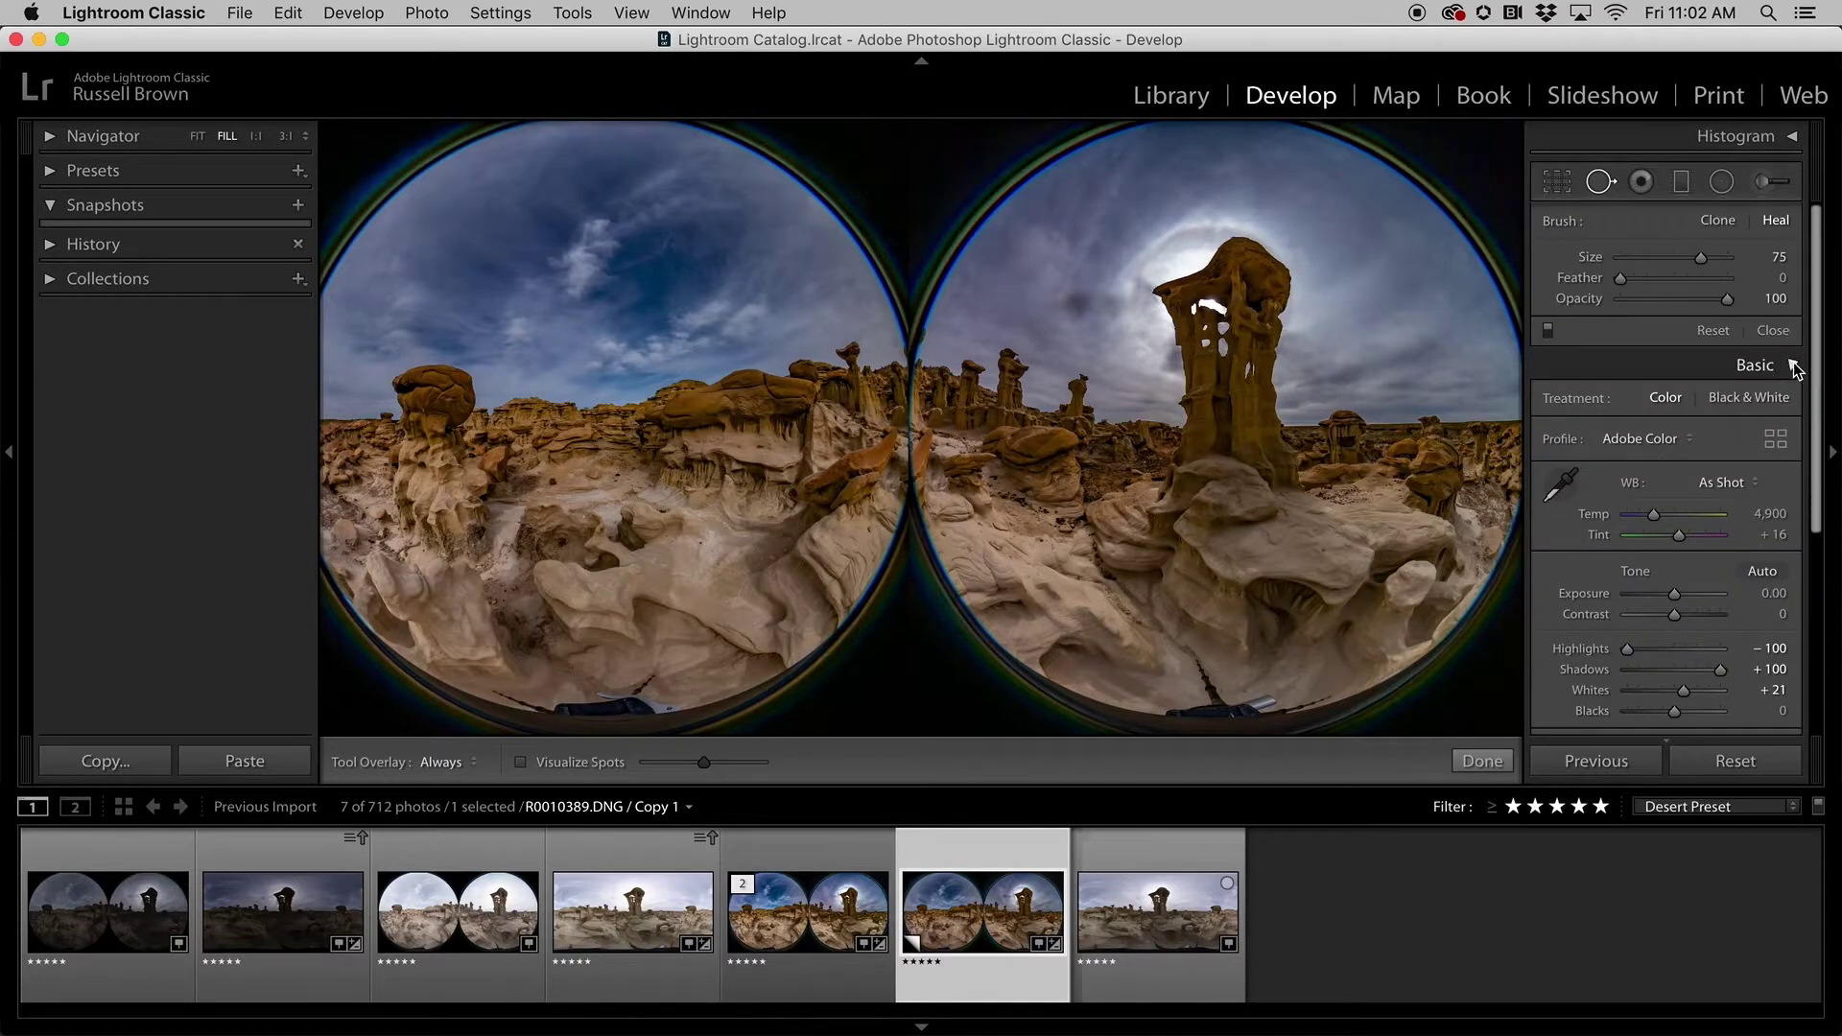
left_click(1793, 366)
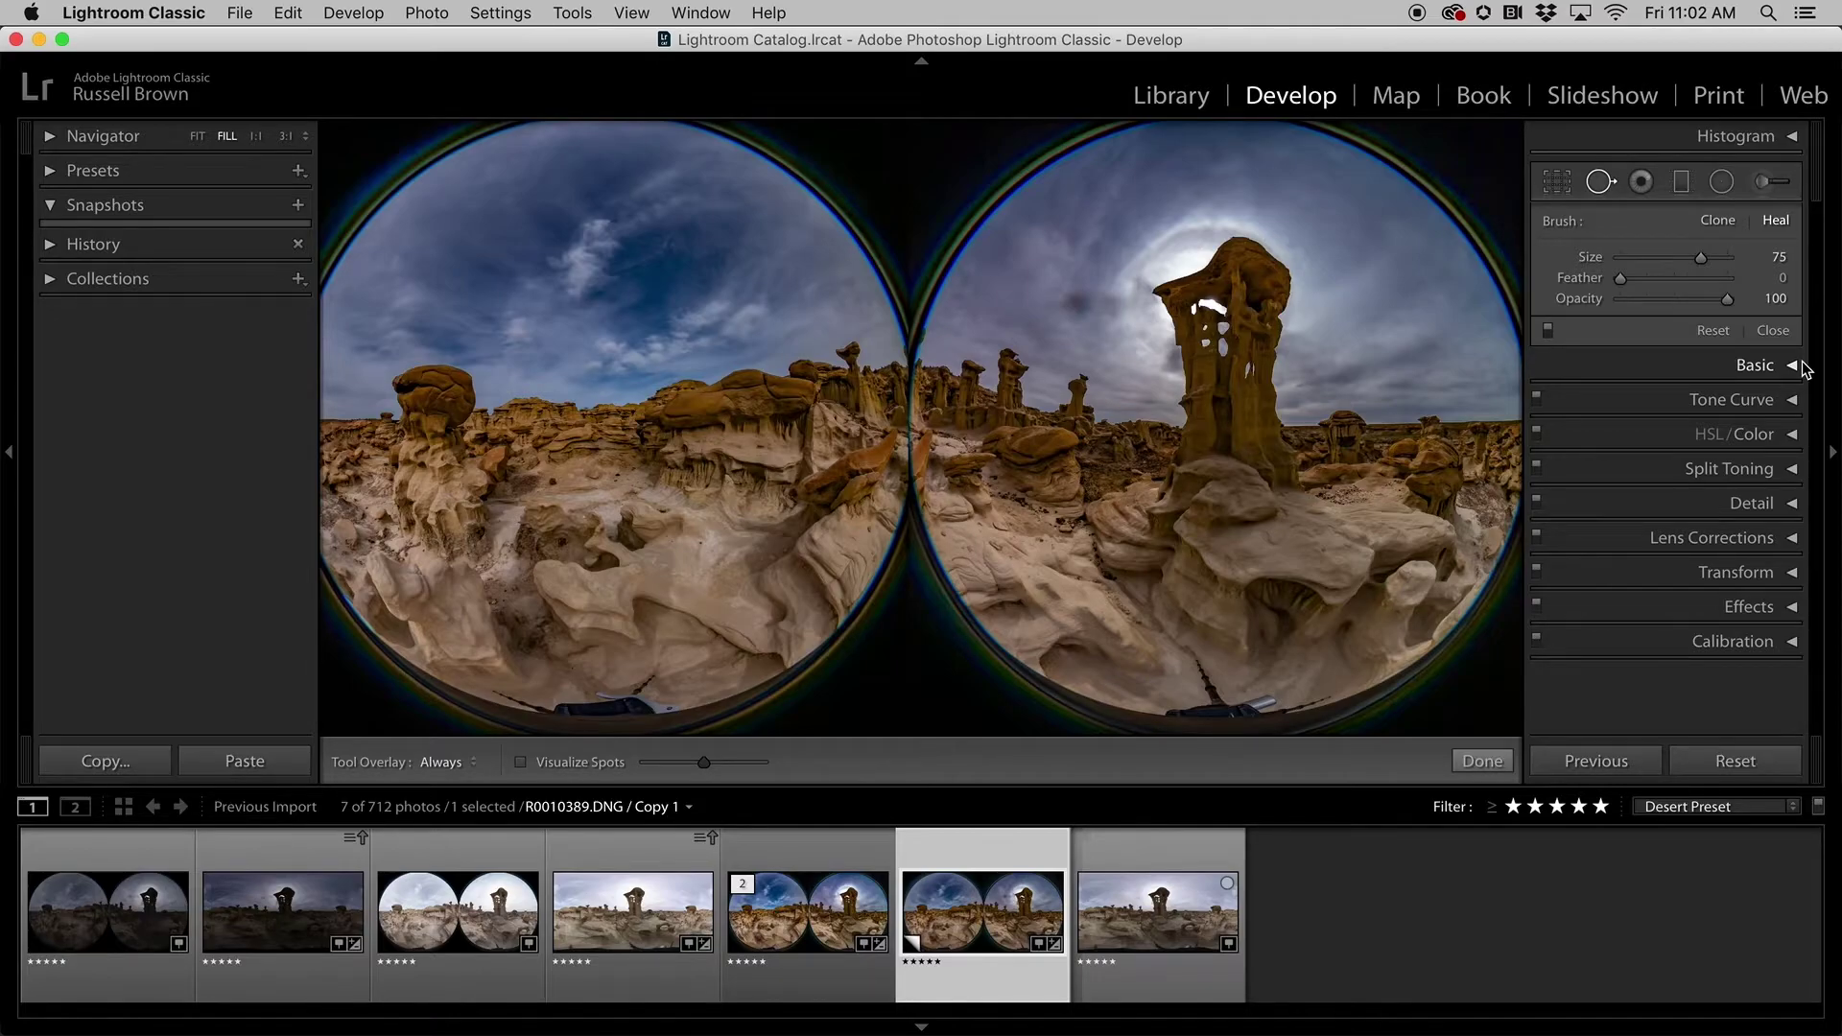
Export the raw as a 16-bit AdobeRGB (1998) TIFF that opens in RICOH THETA Stitcher.
left_click(241, 13)
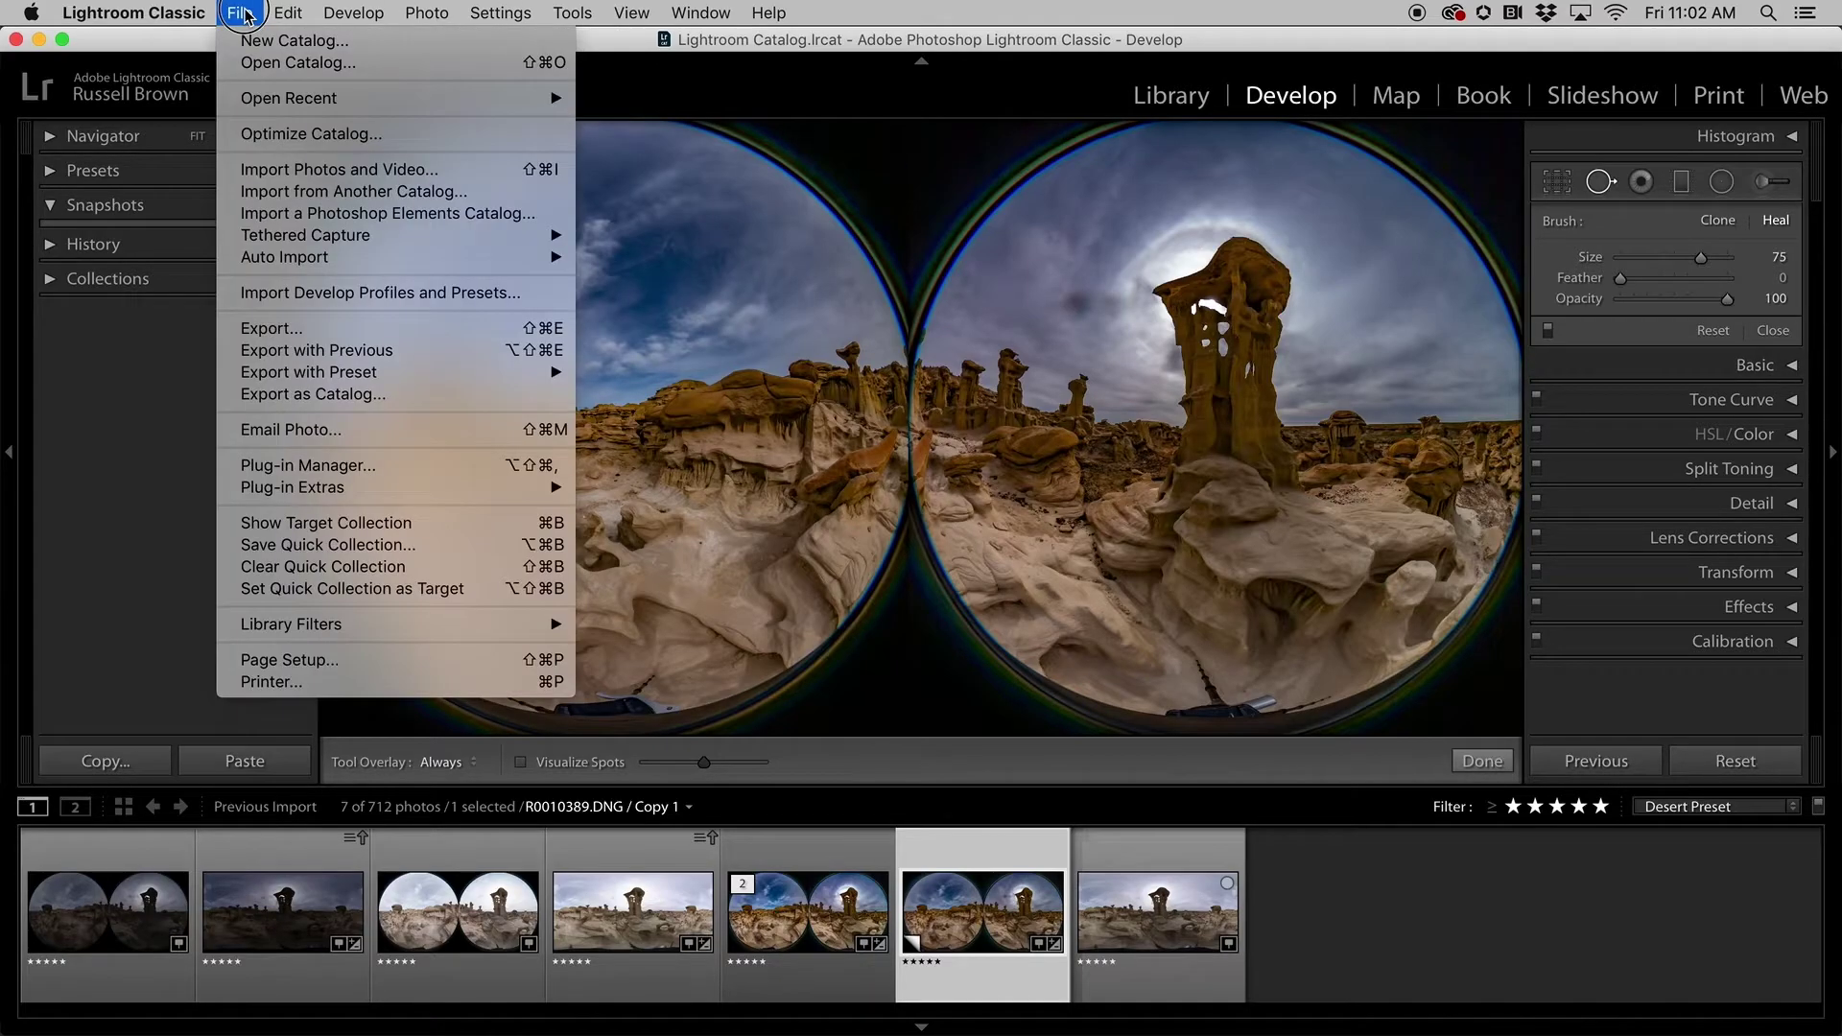
left_click(283, 330)
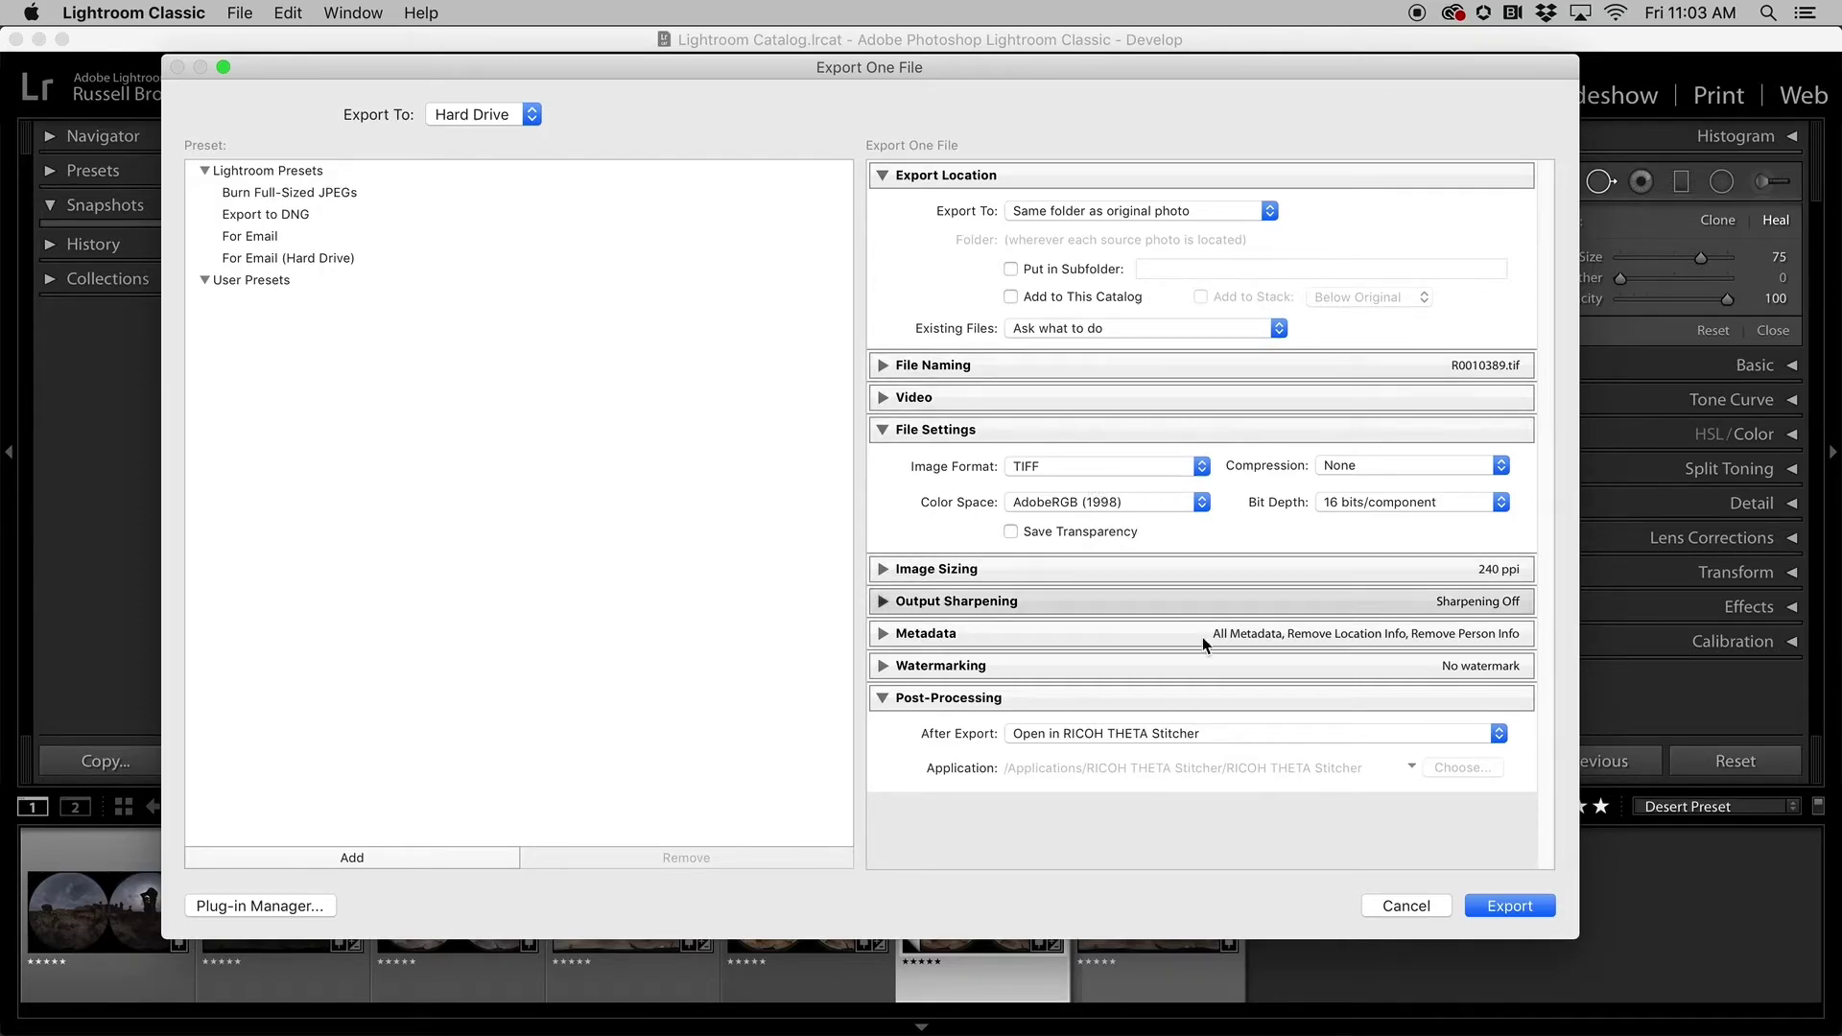
left_click(1527, 907)
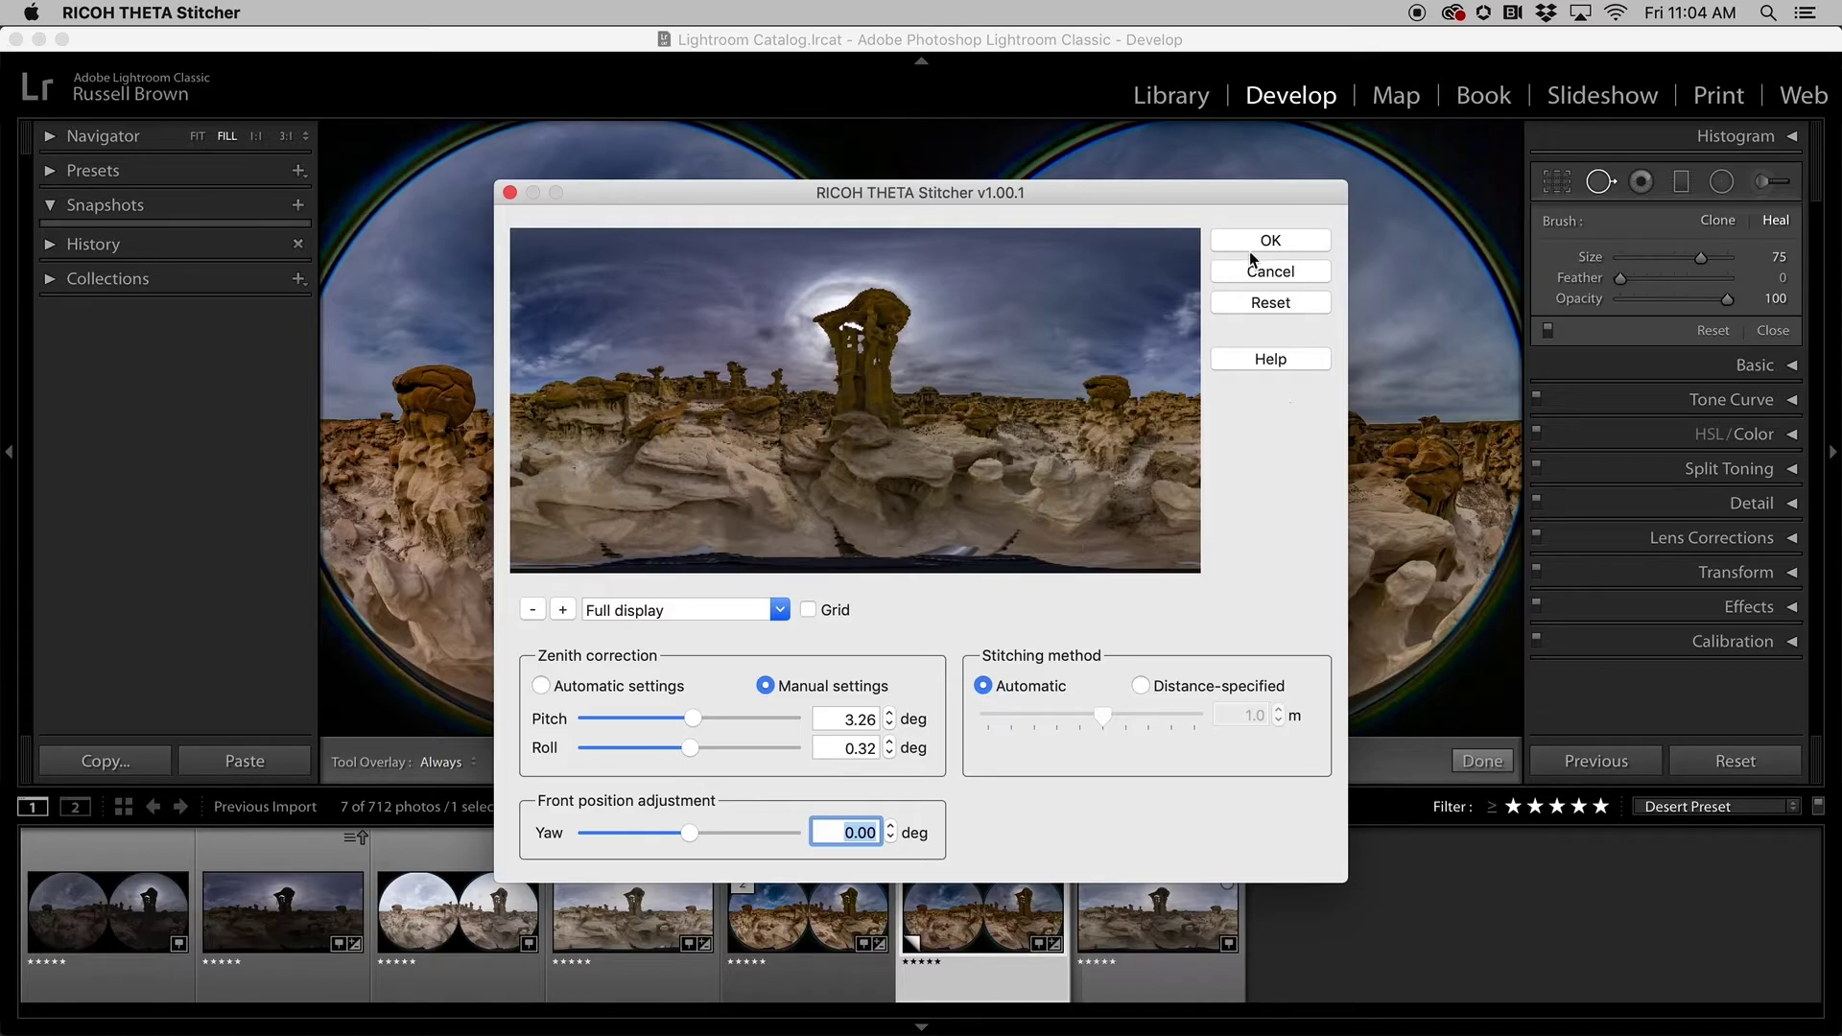
Stitch the panorama with manual zenith pitch 3.26, roll 0.32, yaw 0.
left_click(1263, 247)
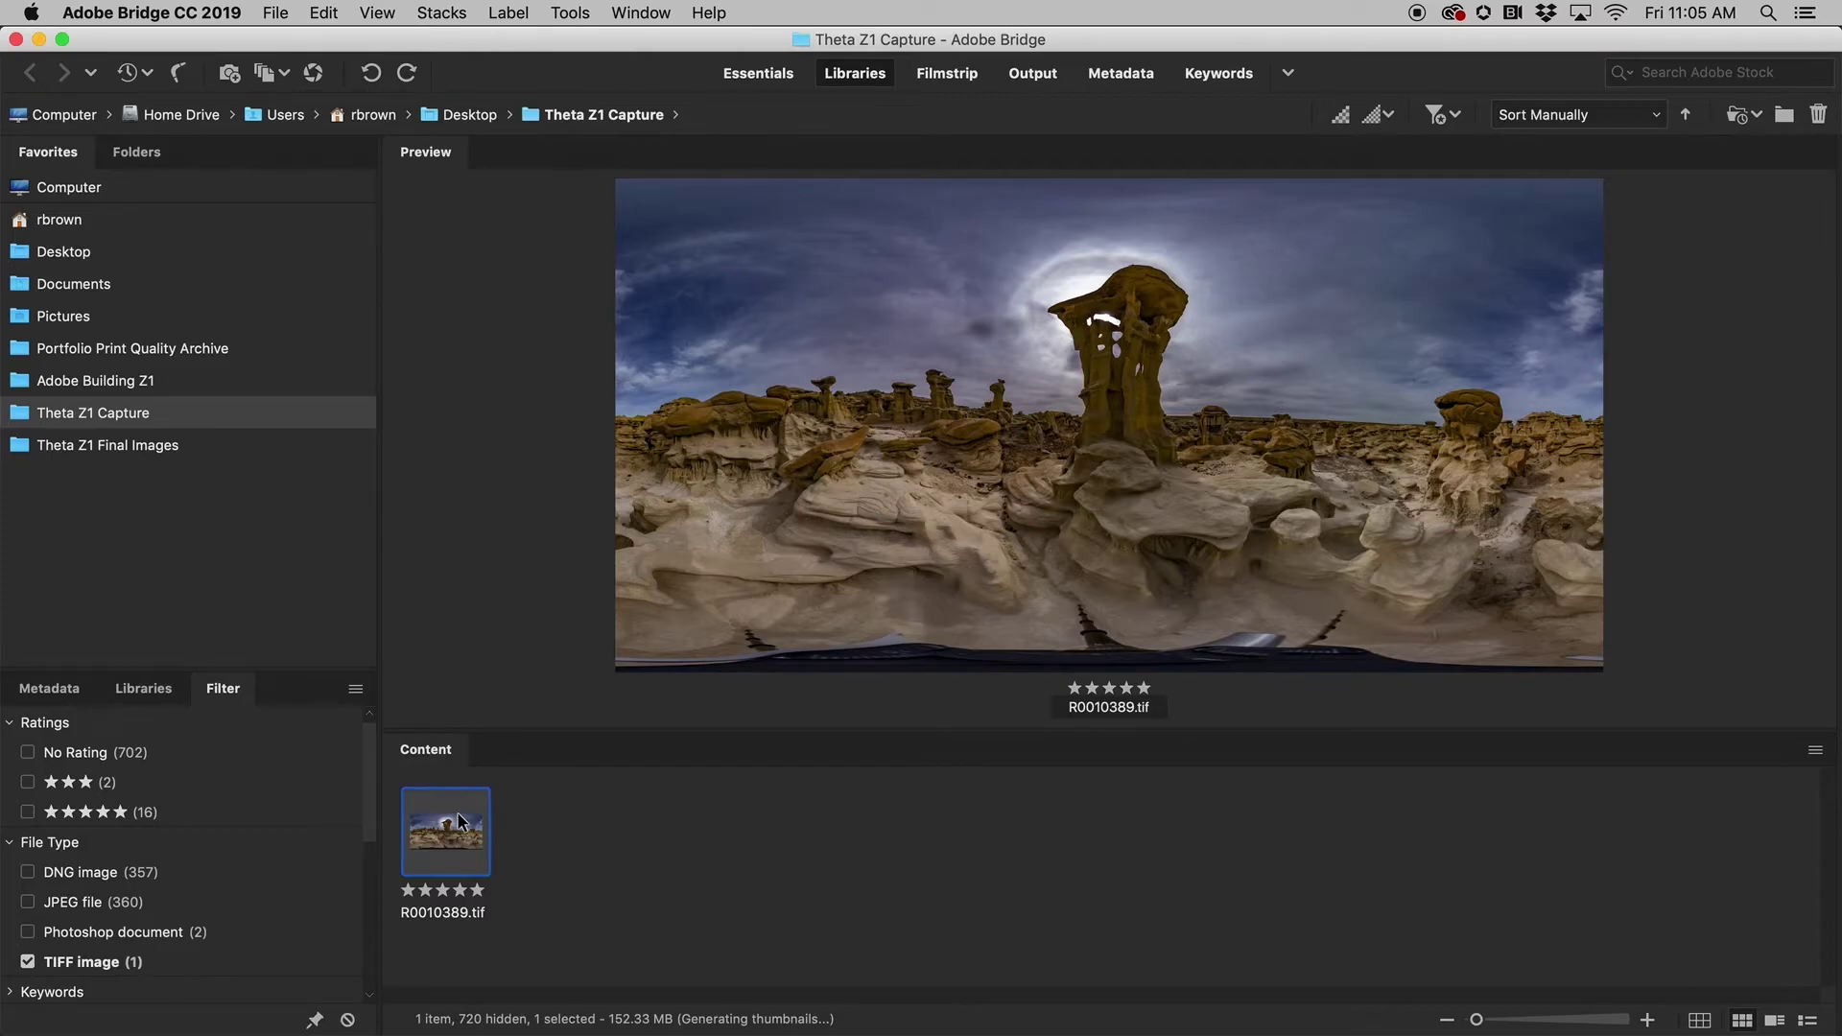
Open R0010389.tif in Camera Raw and set Shadows +52, Dehaze +3, Vibrance +18.
key("super+r")
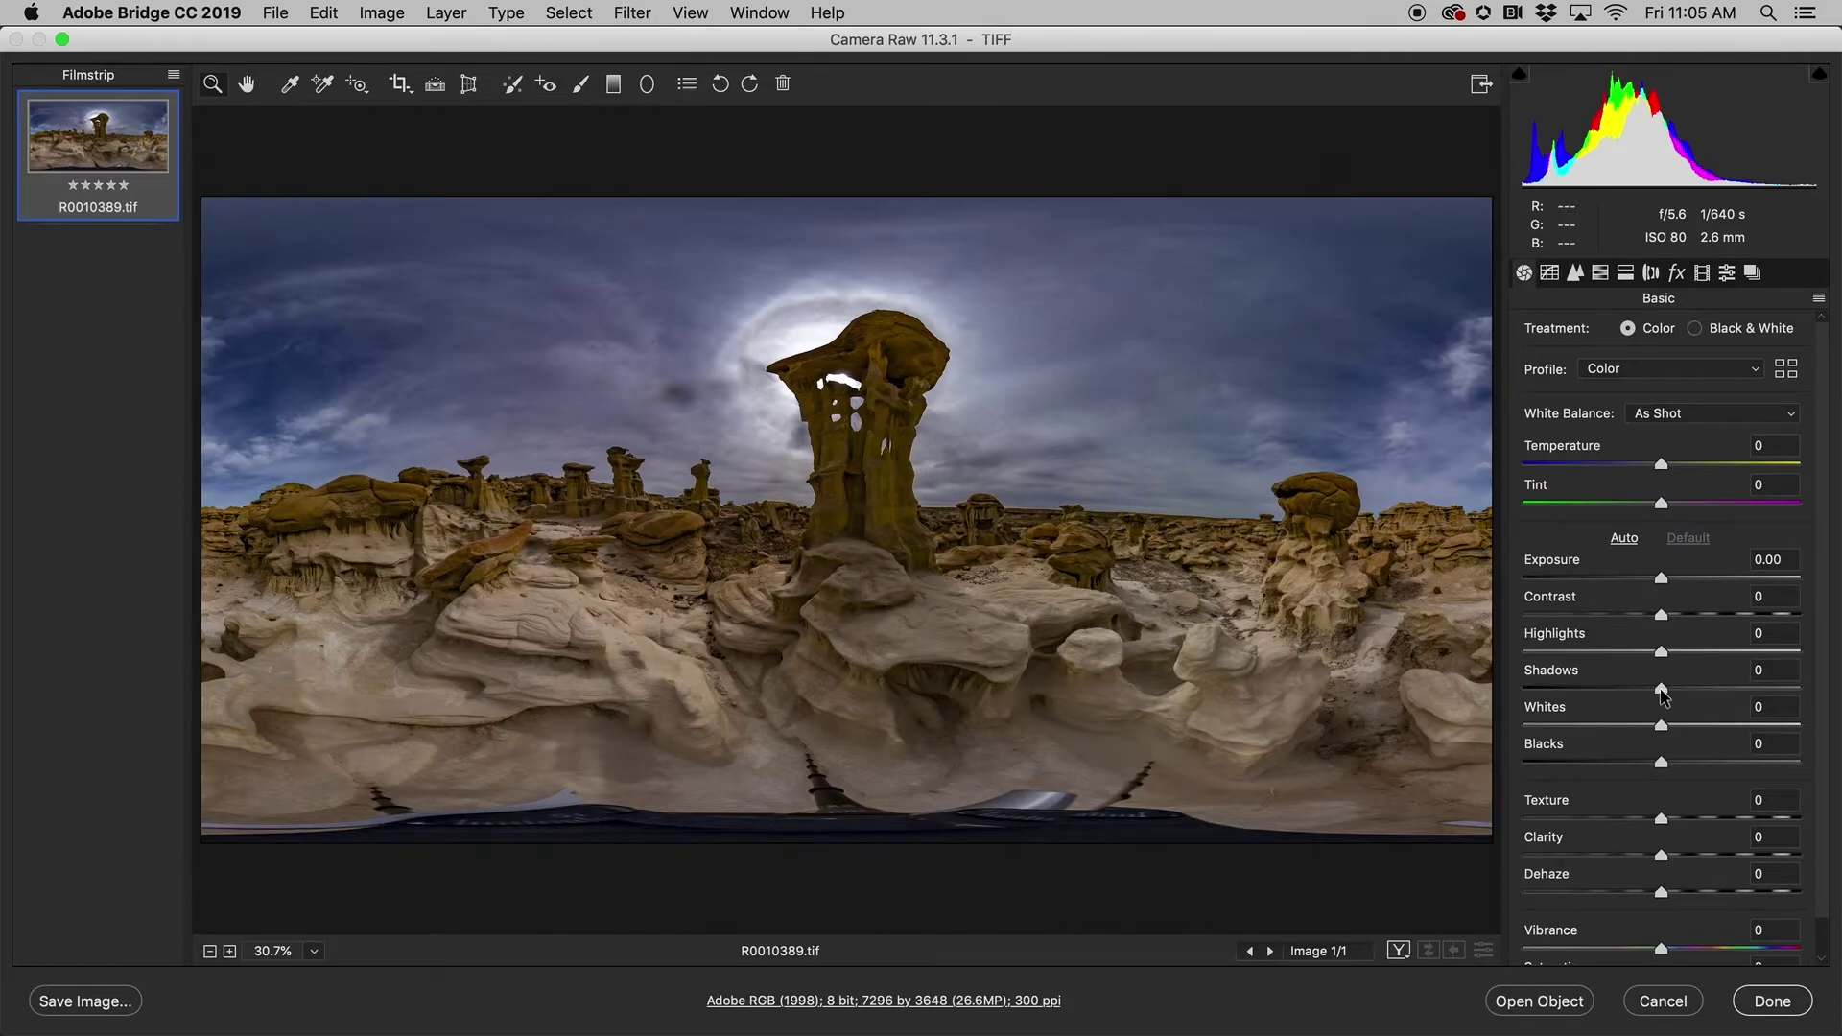
left_click_drag(1662, 692, 1732, 683)
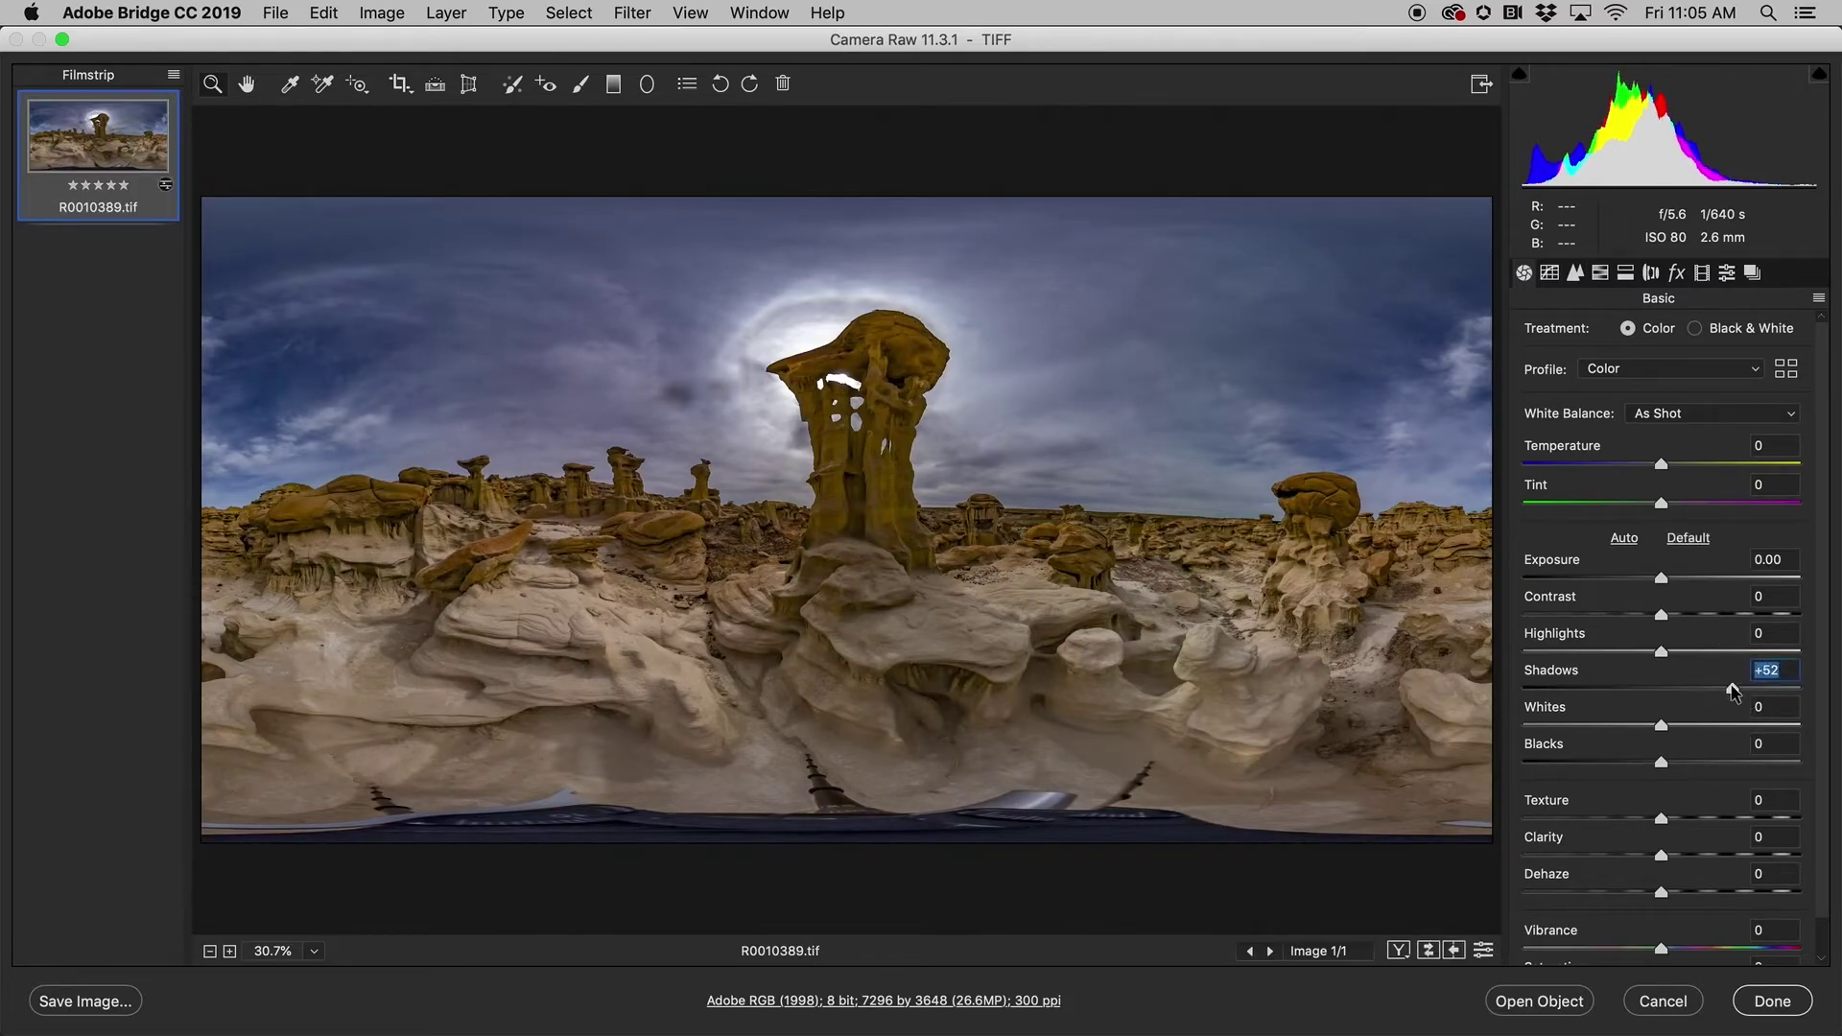
left_click_drag(1663, 899, 1688, 950)
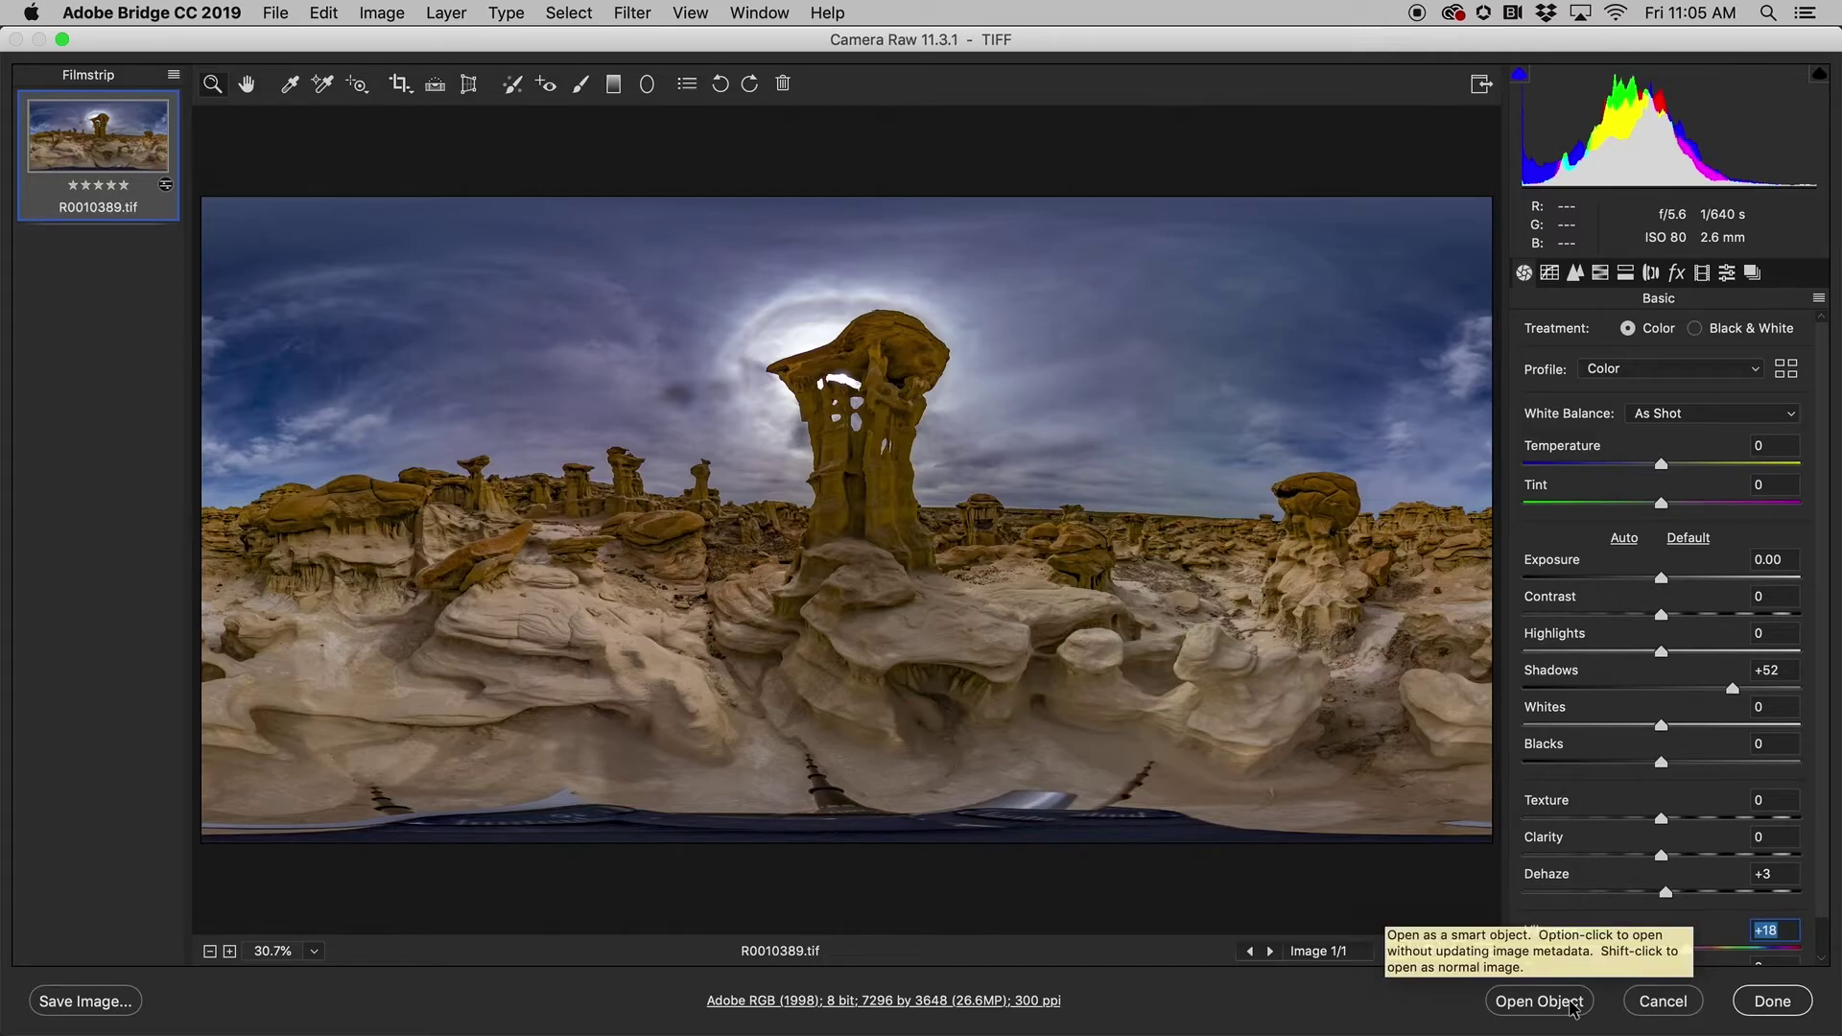
Open the panorama in Photoshop as a smart object, then review its raw settings and cancel.
key("shift")
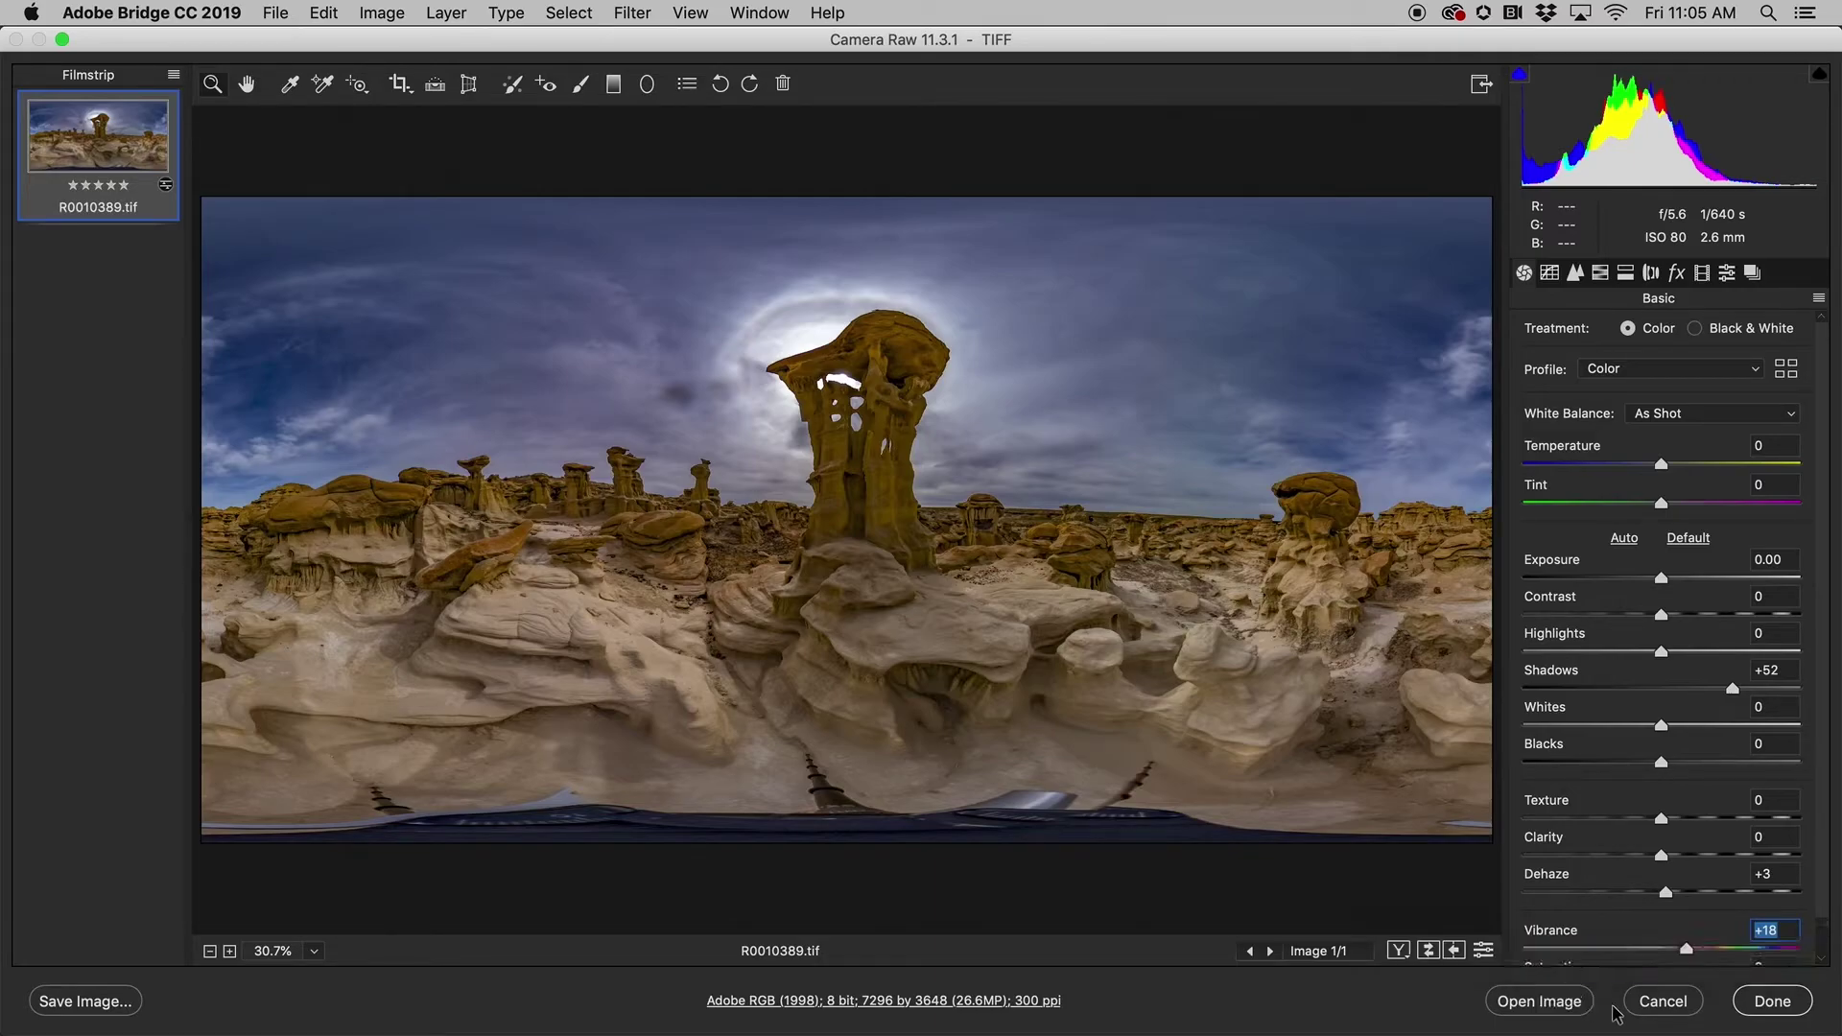
key("shift")
left_click(1561, 1004)
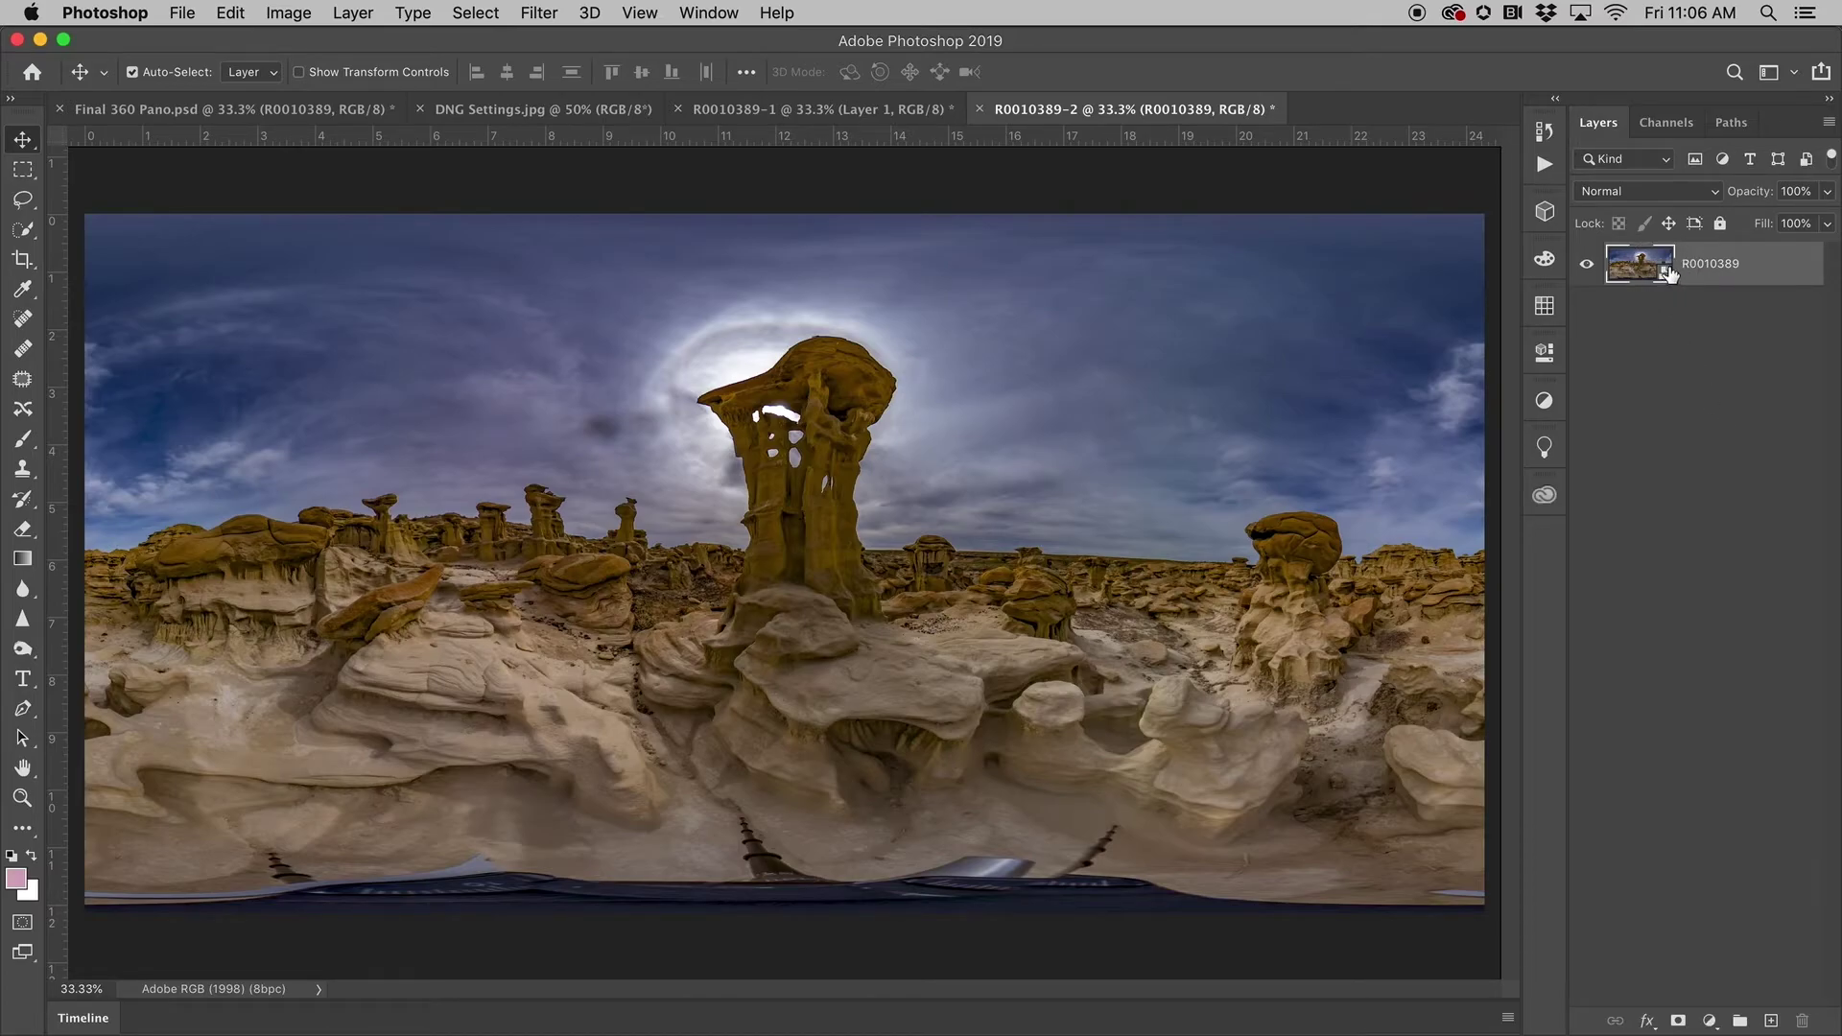
double_click(1665, 272)
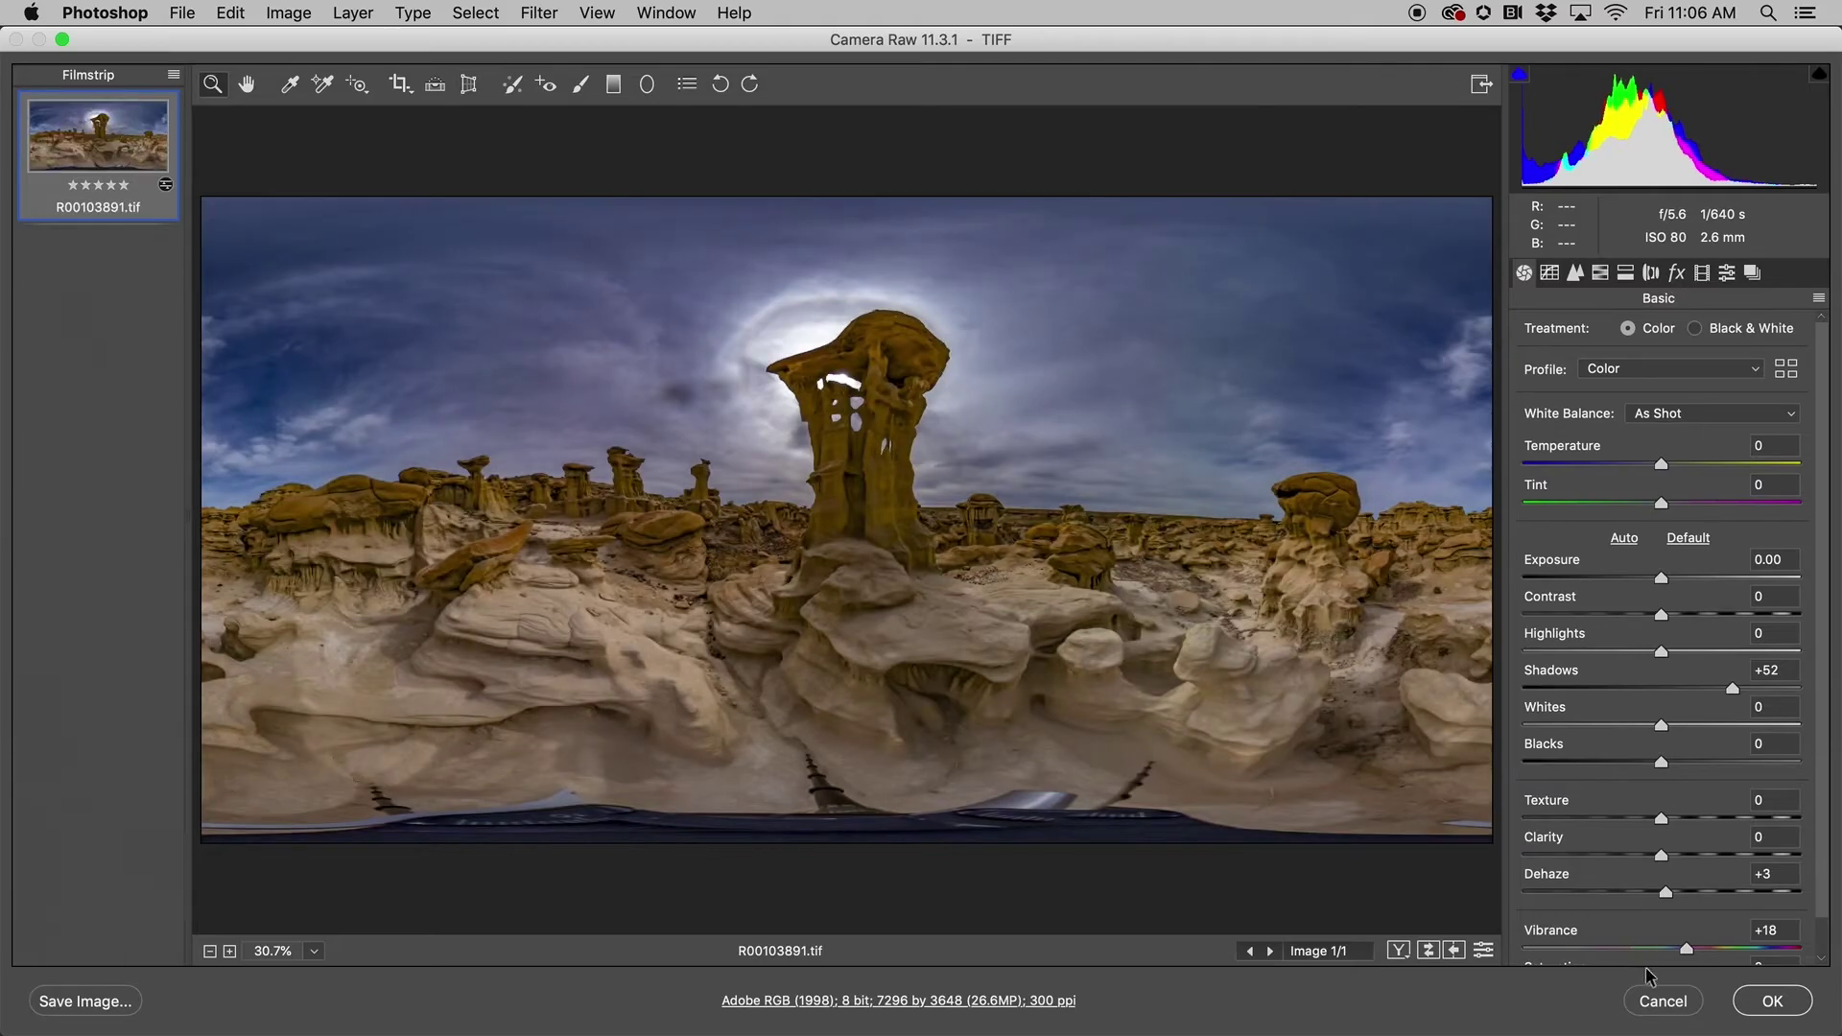
left_click(1669, 1004)
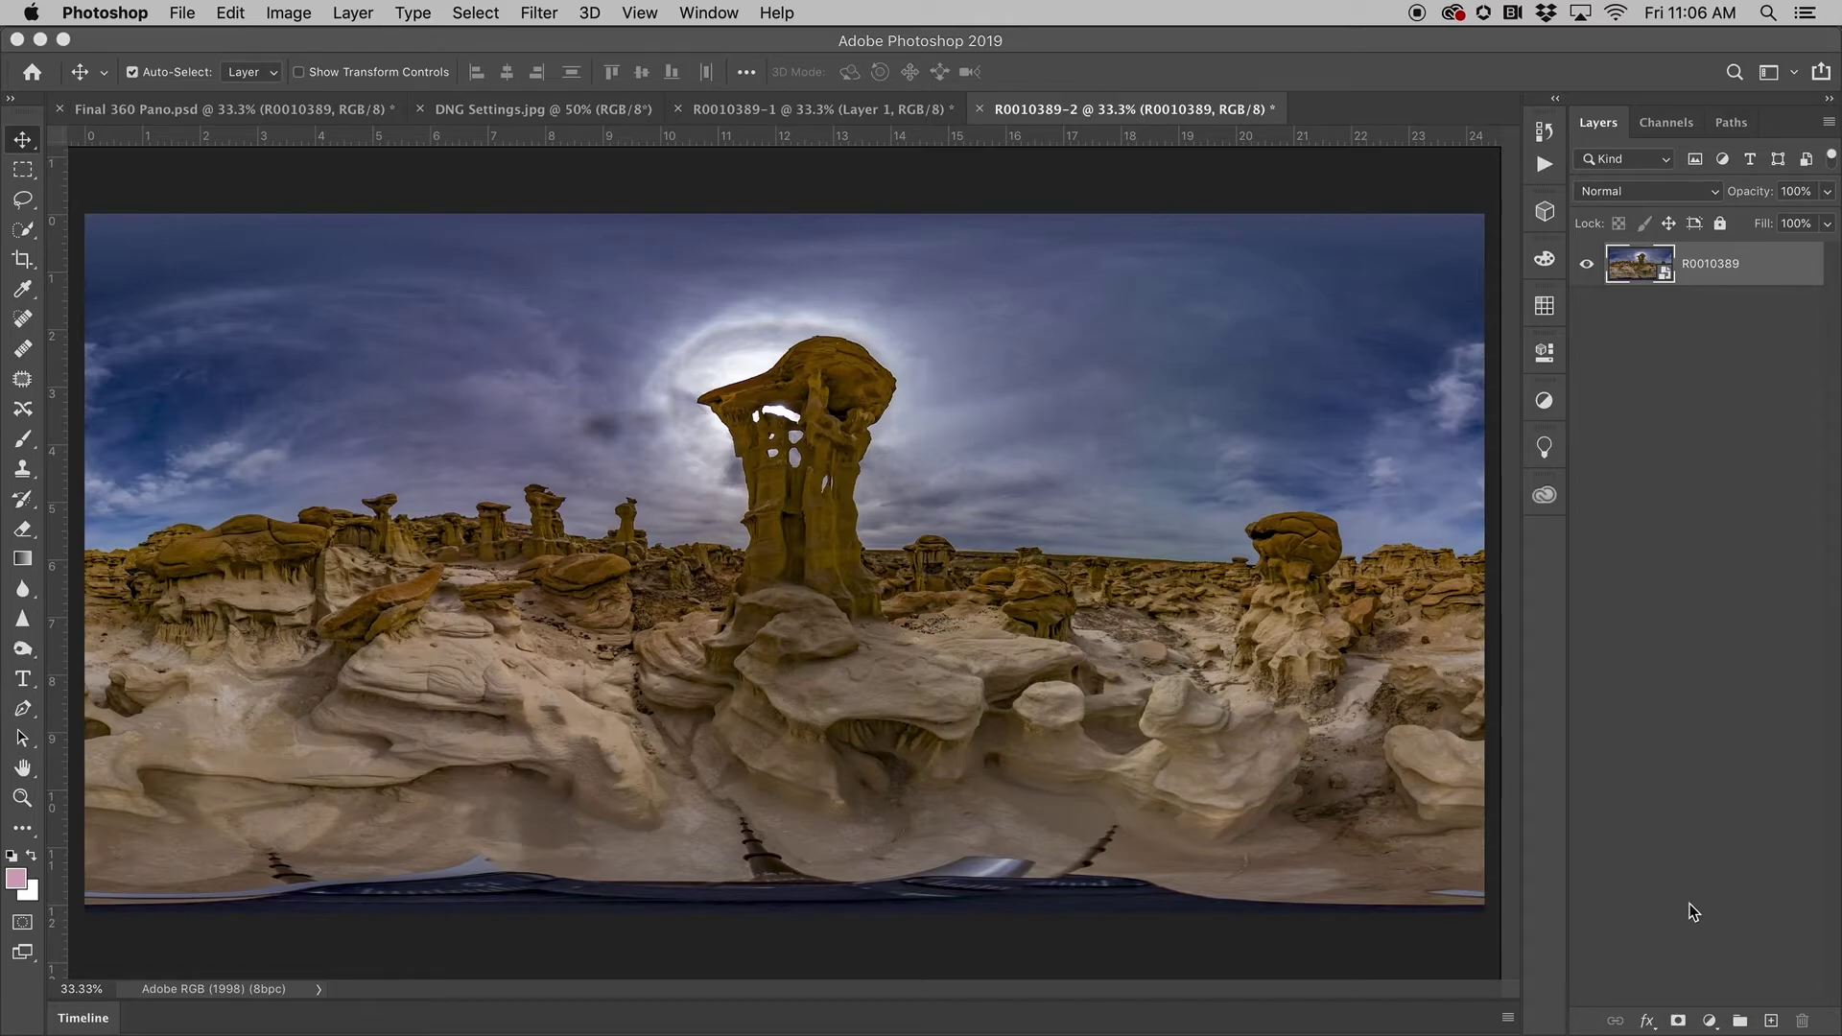
Add a Levels adjustment layer and pull the Red channel's white input in to 213.
left_click(1711, 1022)
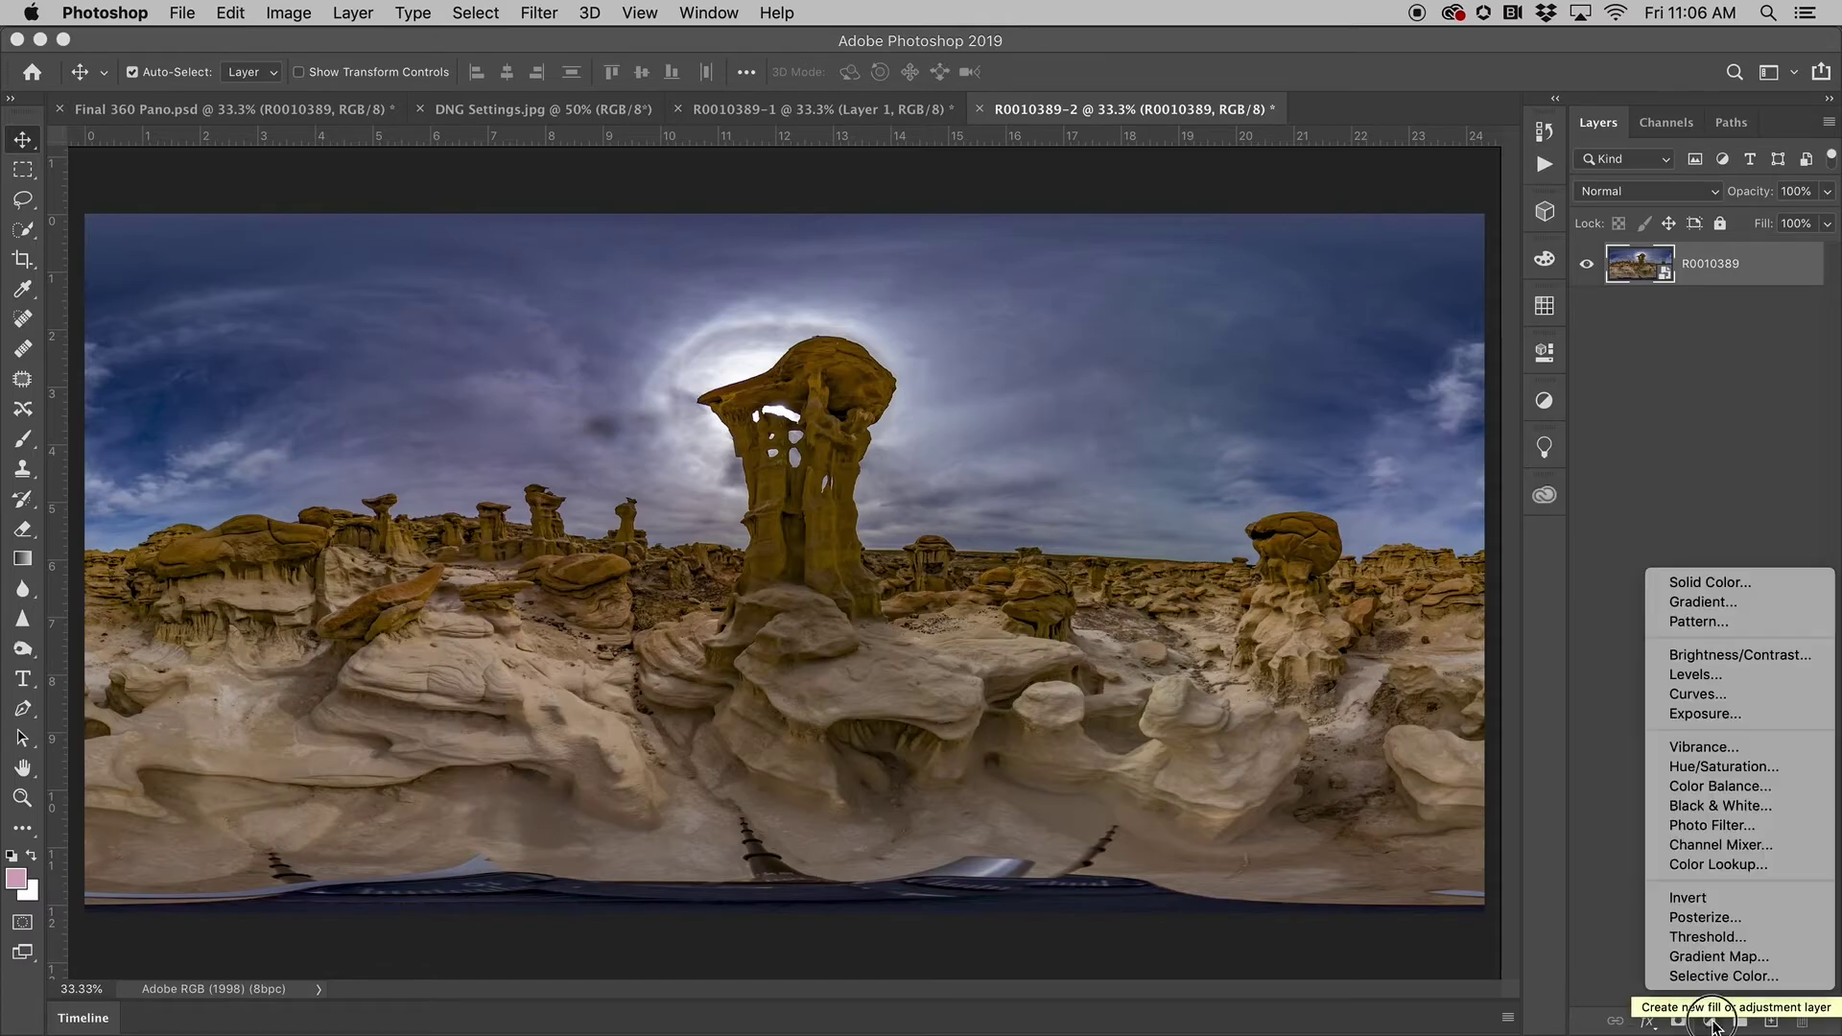
left_click(1746, 674)
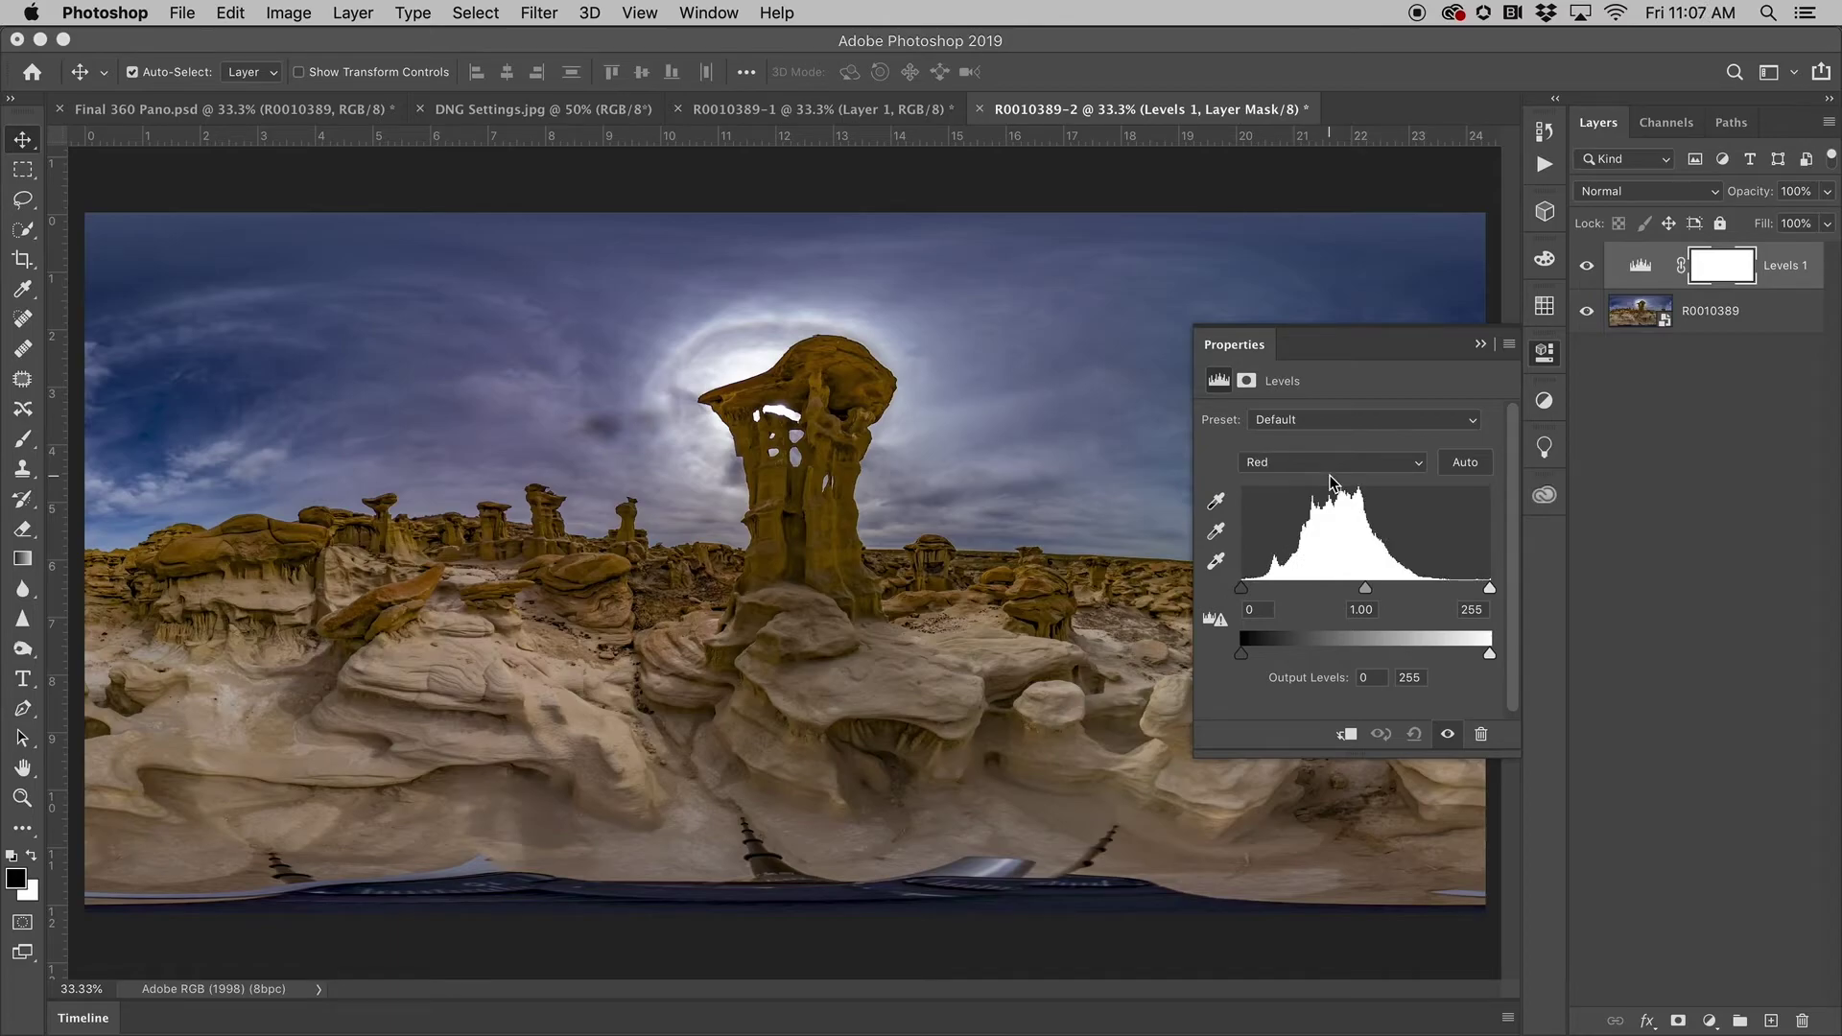
left_click(1336, 464)
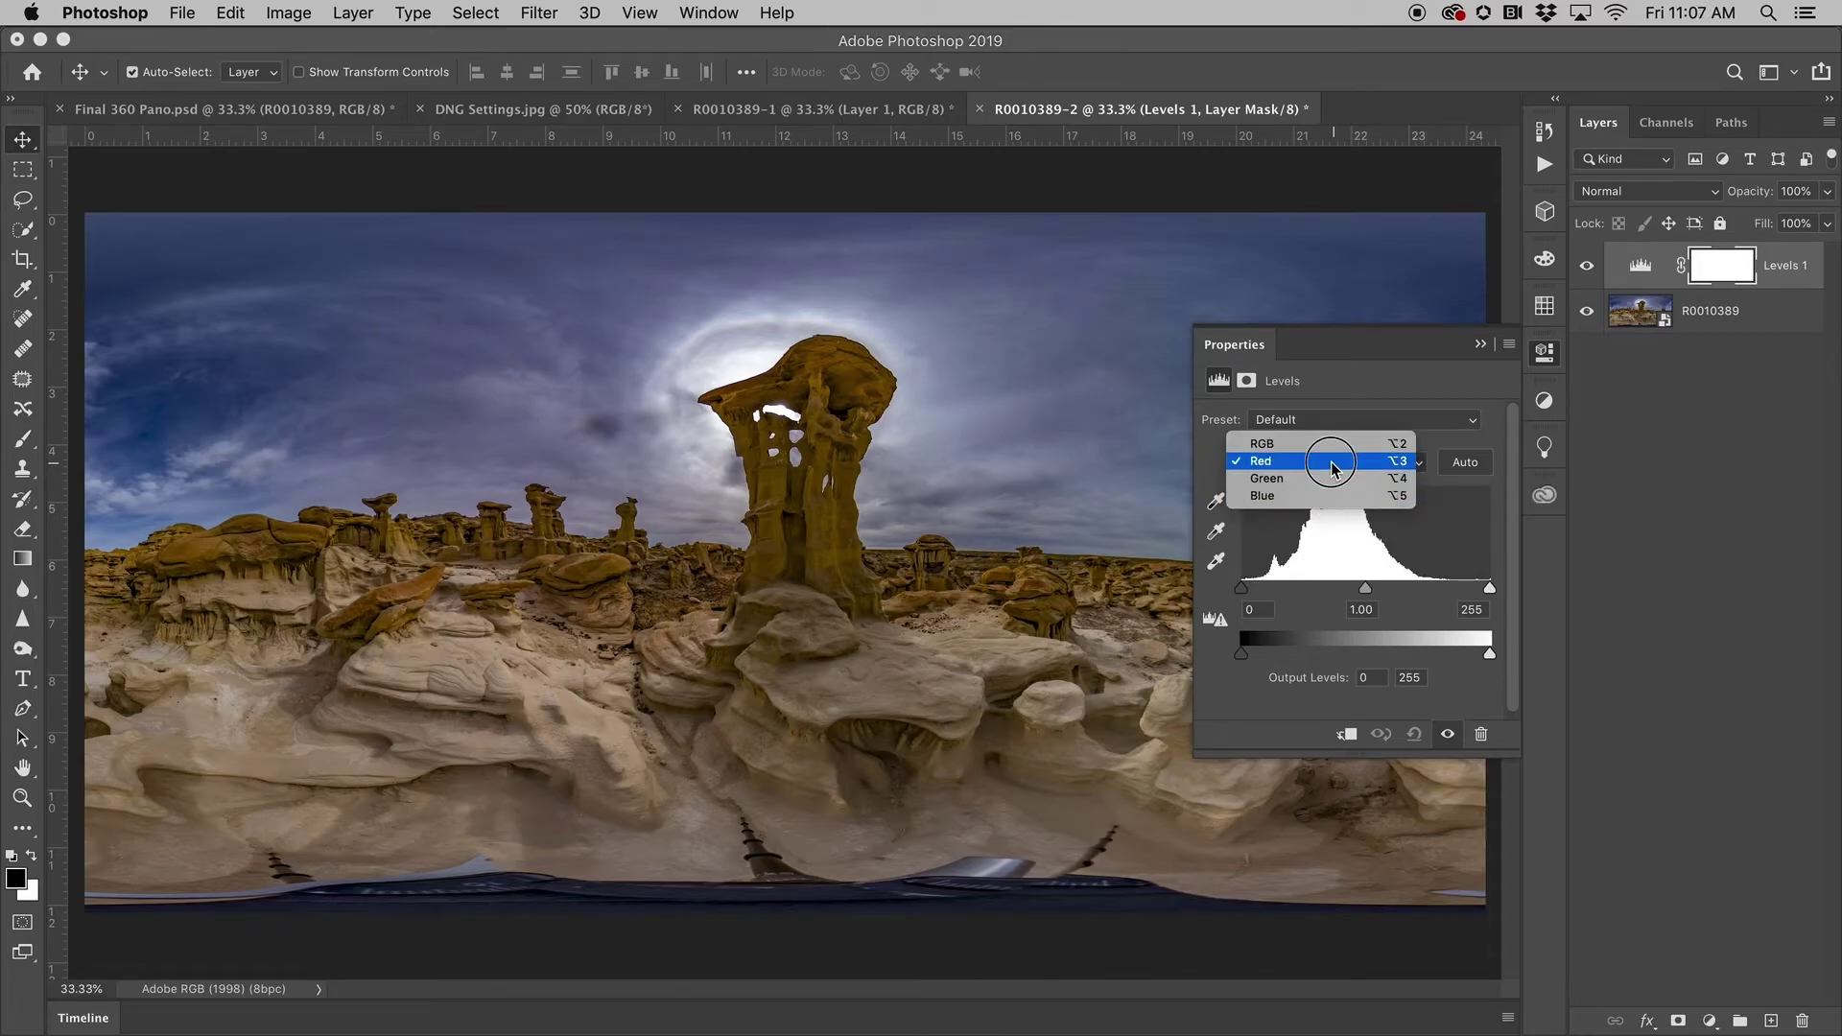
left_click(1332, 464)
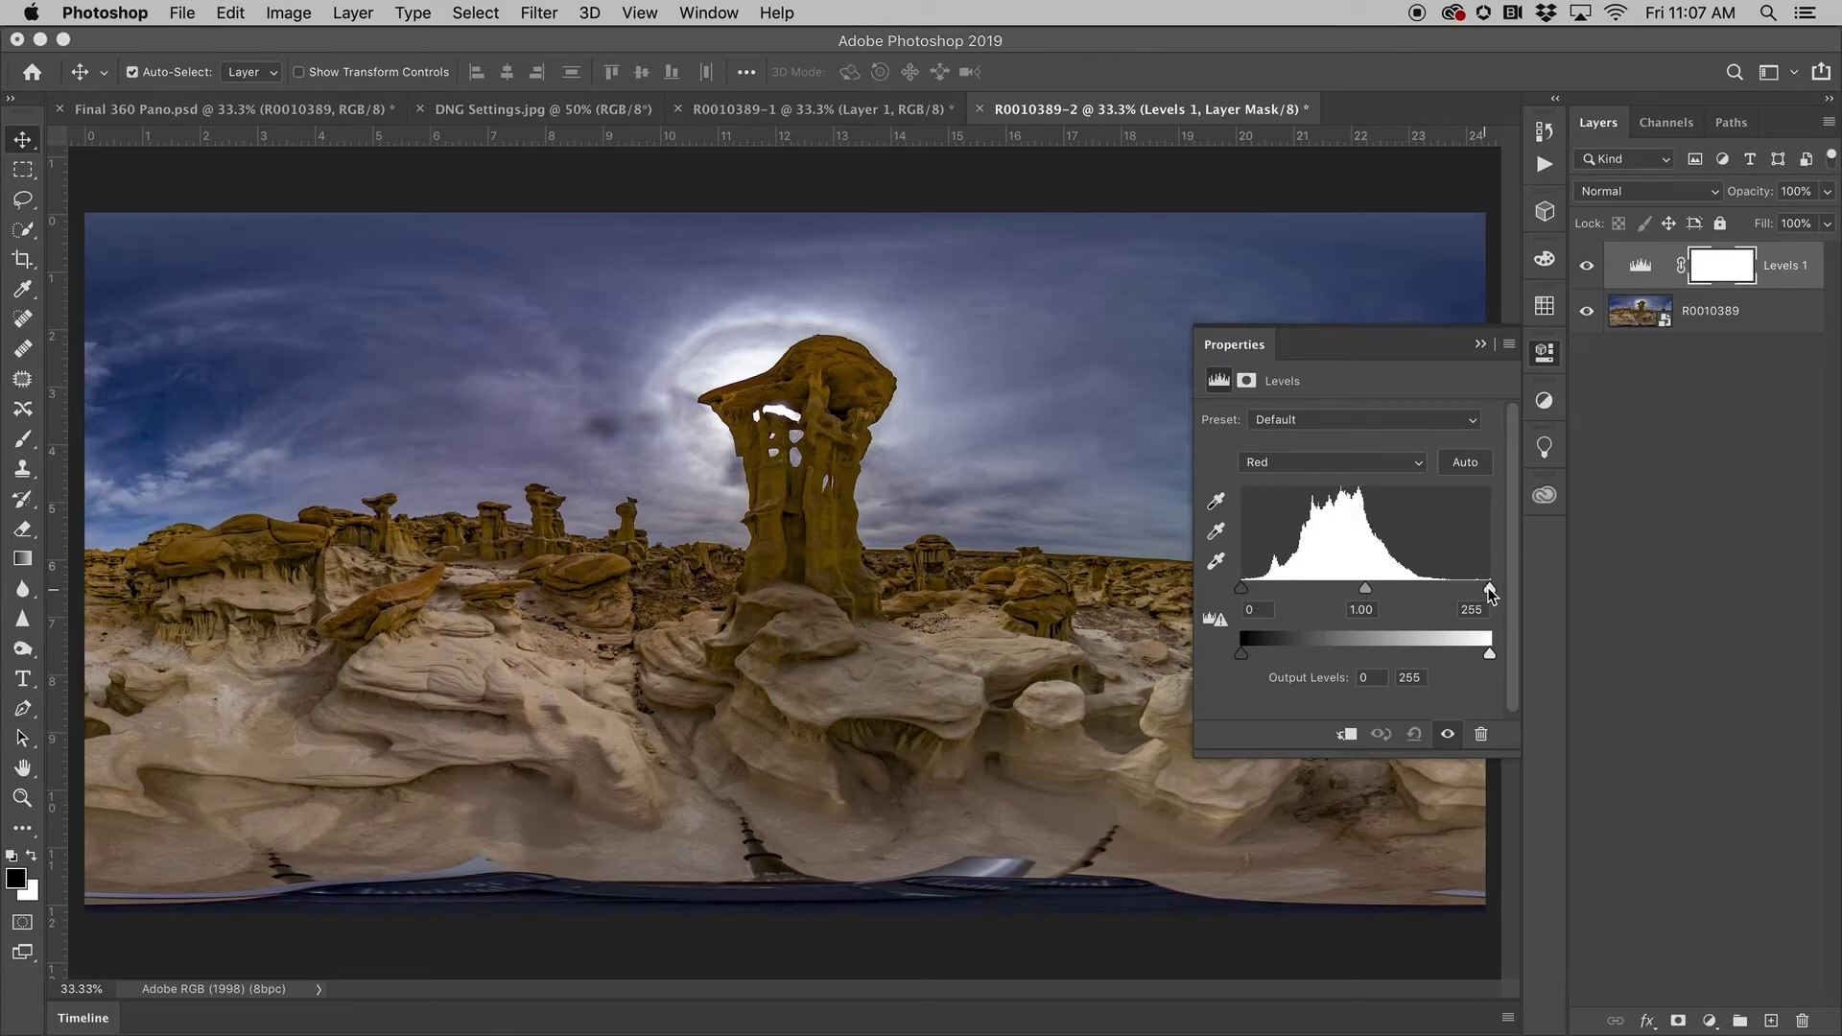
left_click_drag(1488, 589, 1449, 590)
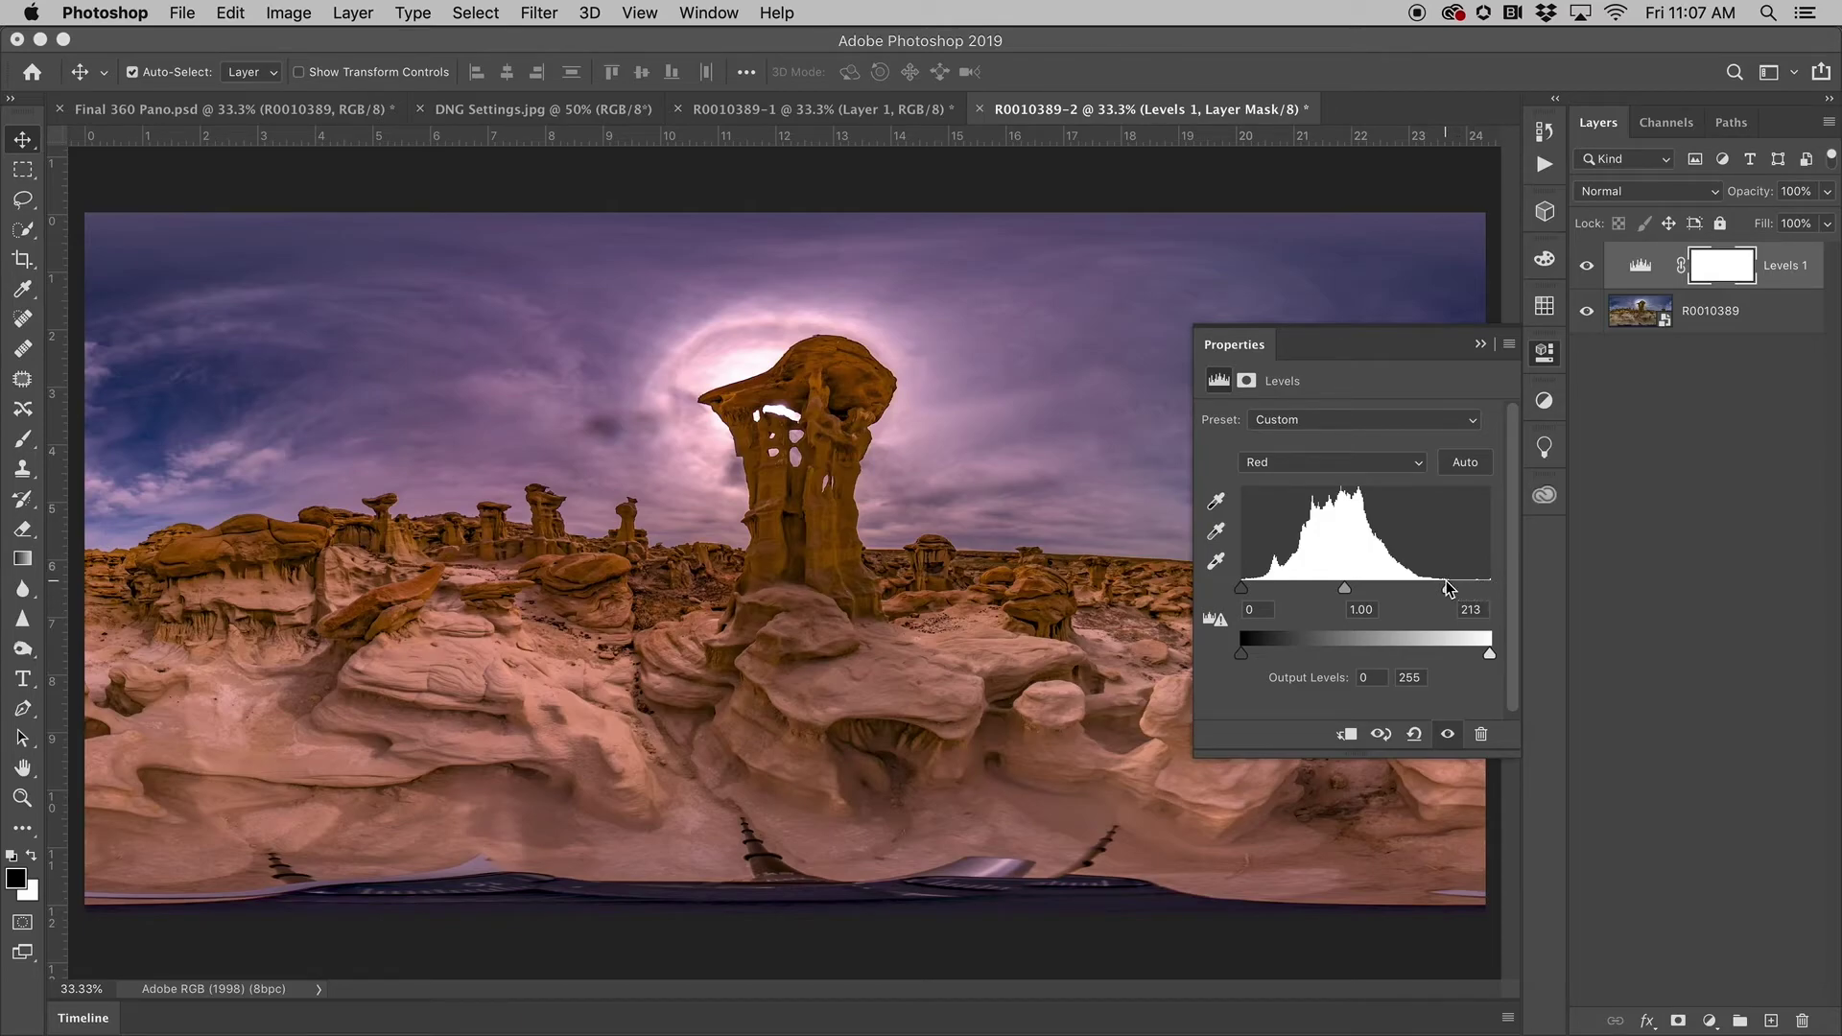
Pull the Green and Blue channels' white inputs in to 237 and 238.
left_click_drag(1285, 464, 1285, 480)
mouse_move(1489, 587)
left_mouse_down()
mouse_move(1457, 590)
mouse_move(1485, 587)
left_mouse_up()
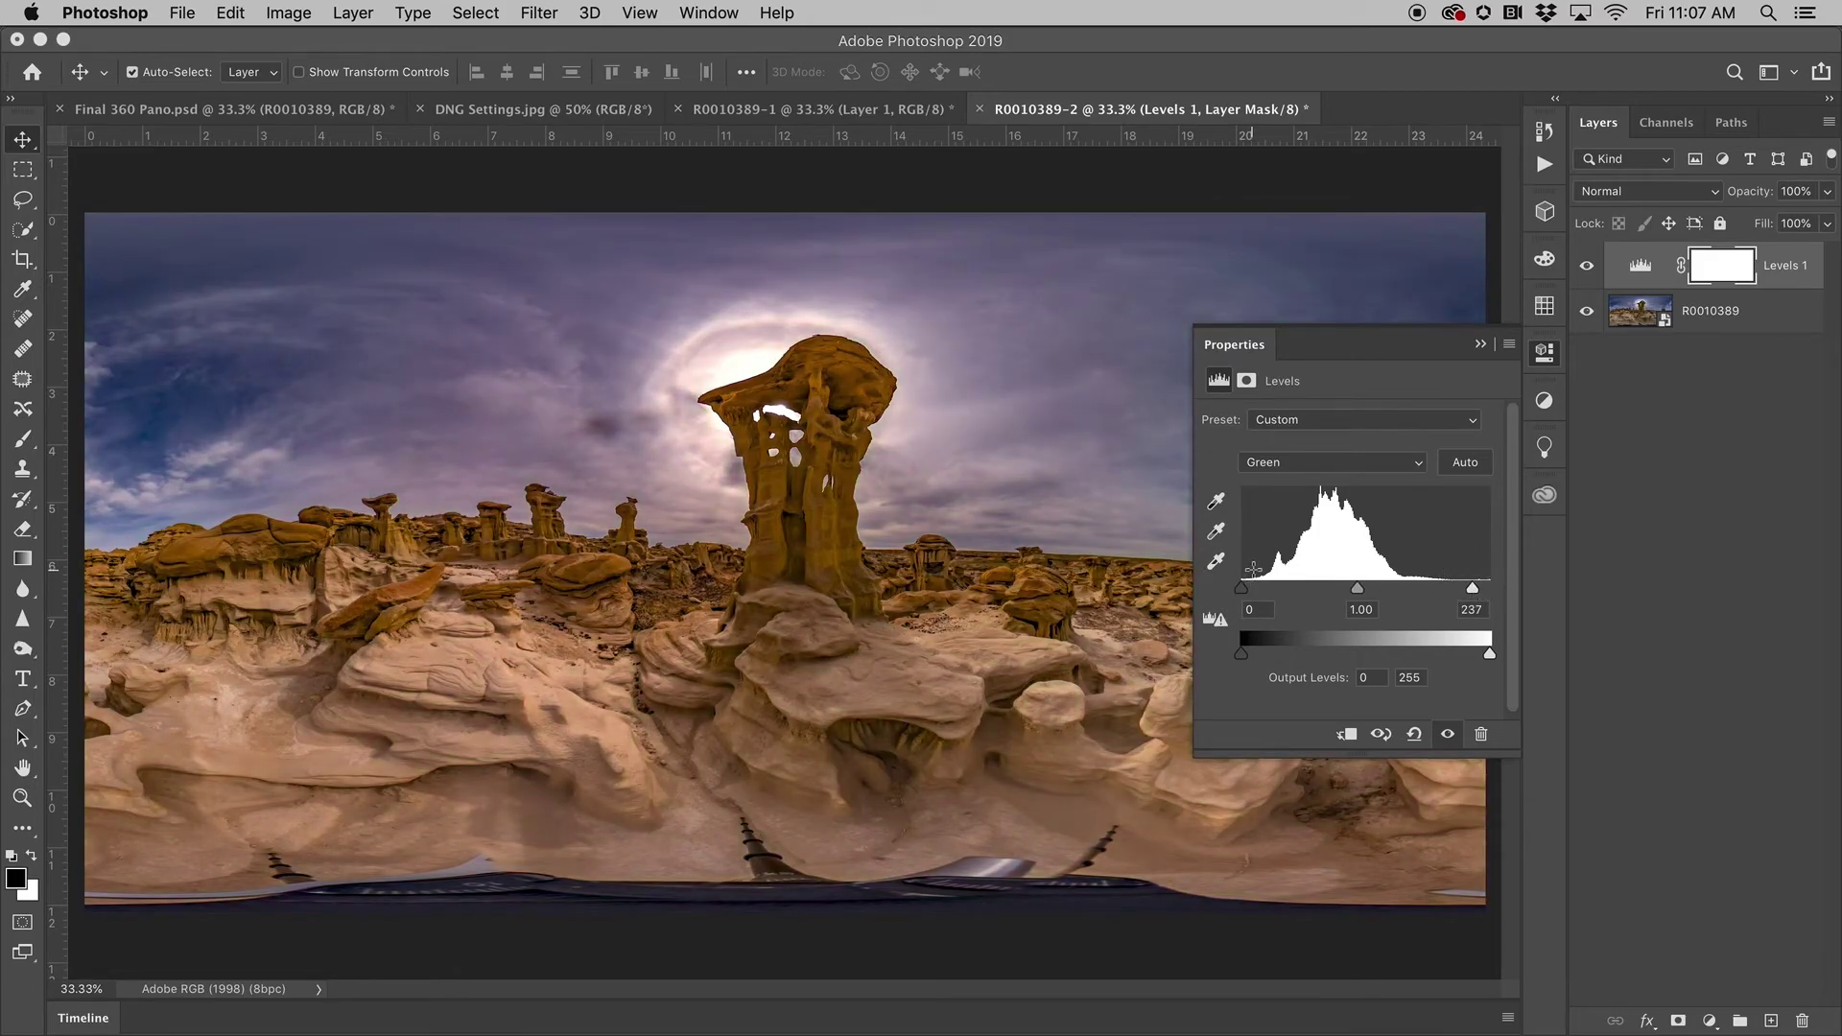
left_click(1312, 462)
left_click(1309, 483)
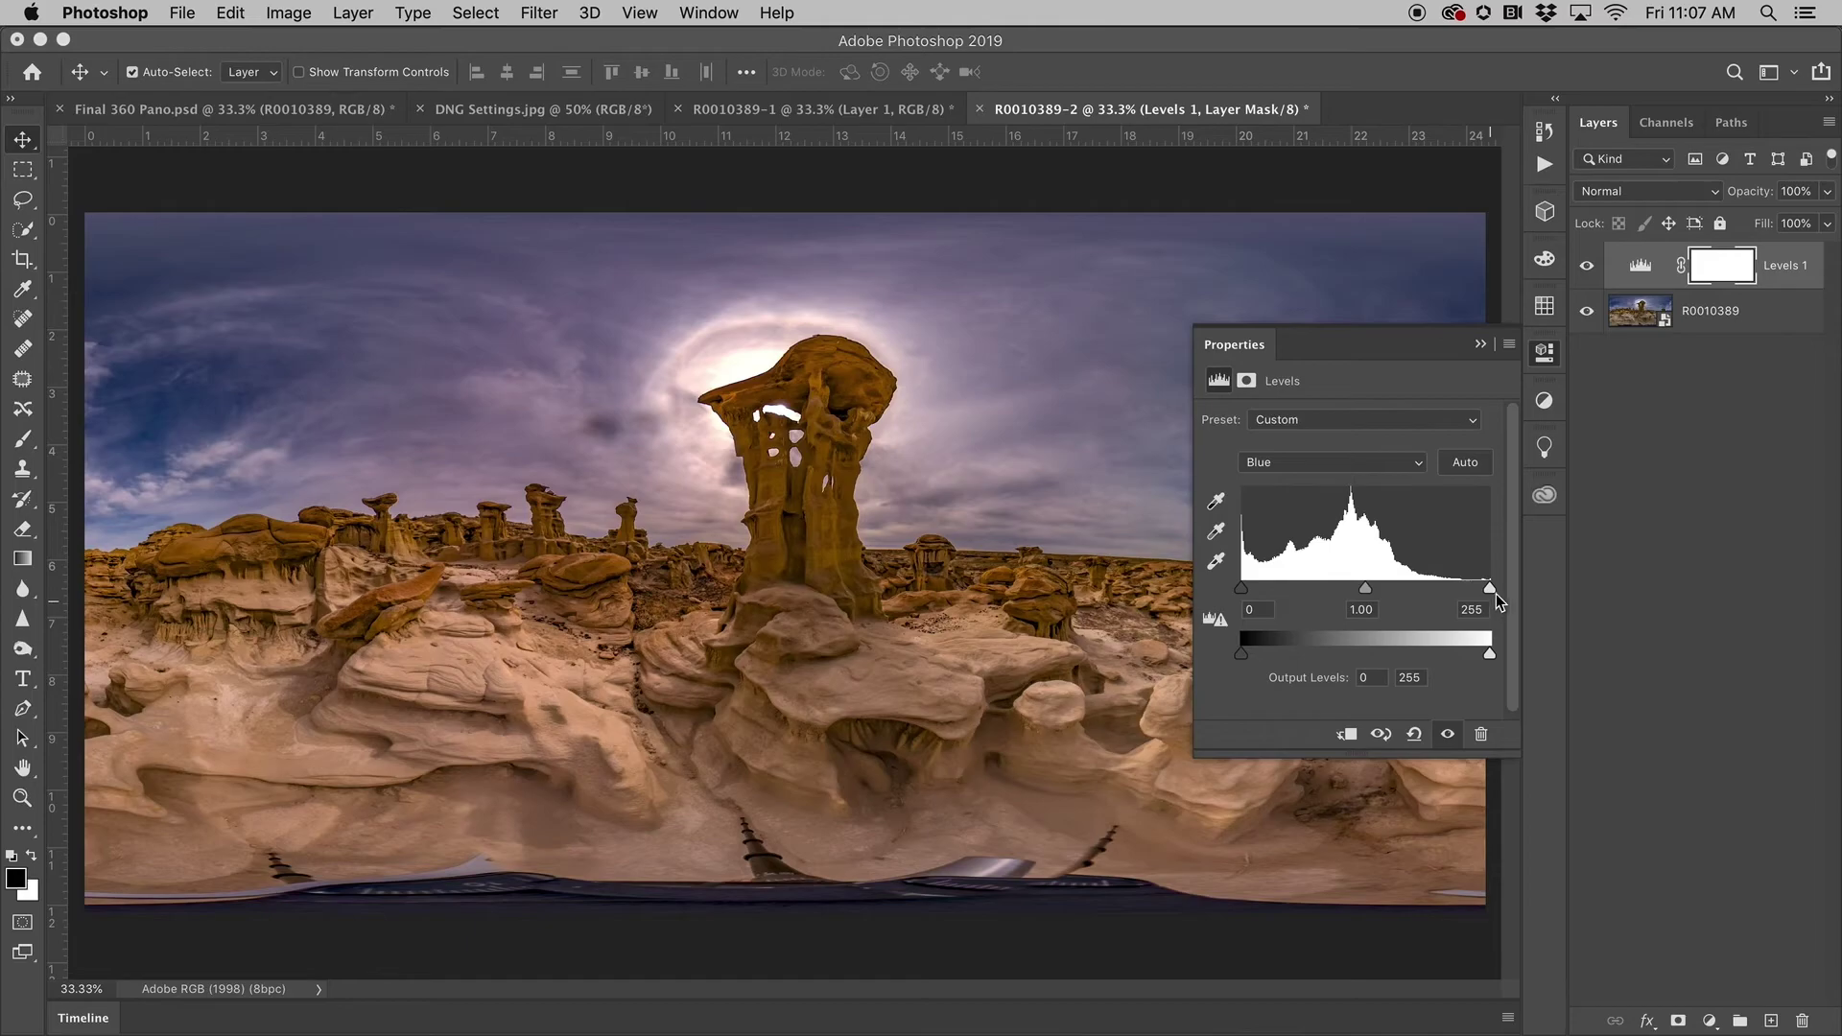
mouse_move(1489, 587)
left_mouse_down()
mouse_move(1435, 591)
mouse_move(1482, 594)
left_mouse_up()
mouse_move(1482, 592)
left_mouse_down()
mouse_move(1460, 593)
mouse_move(1475, 590)
left_mouse_up()
mouse_move(1243, 593)
left_mouse_down()
mouse_move(1258, 589)
mouse_move(1199, 590)
left_mouse_up()
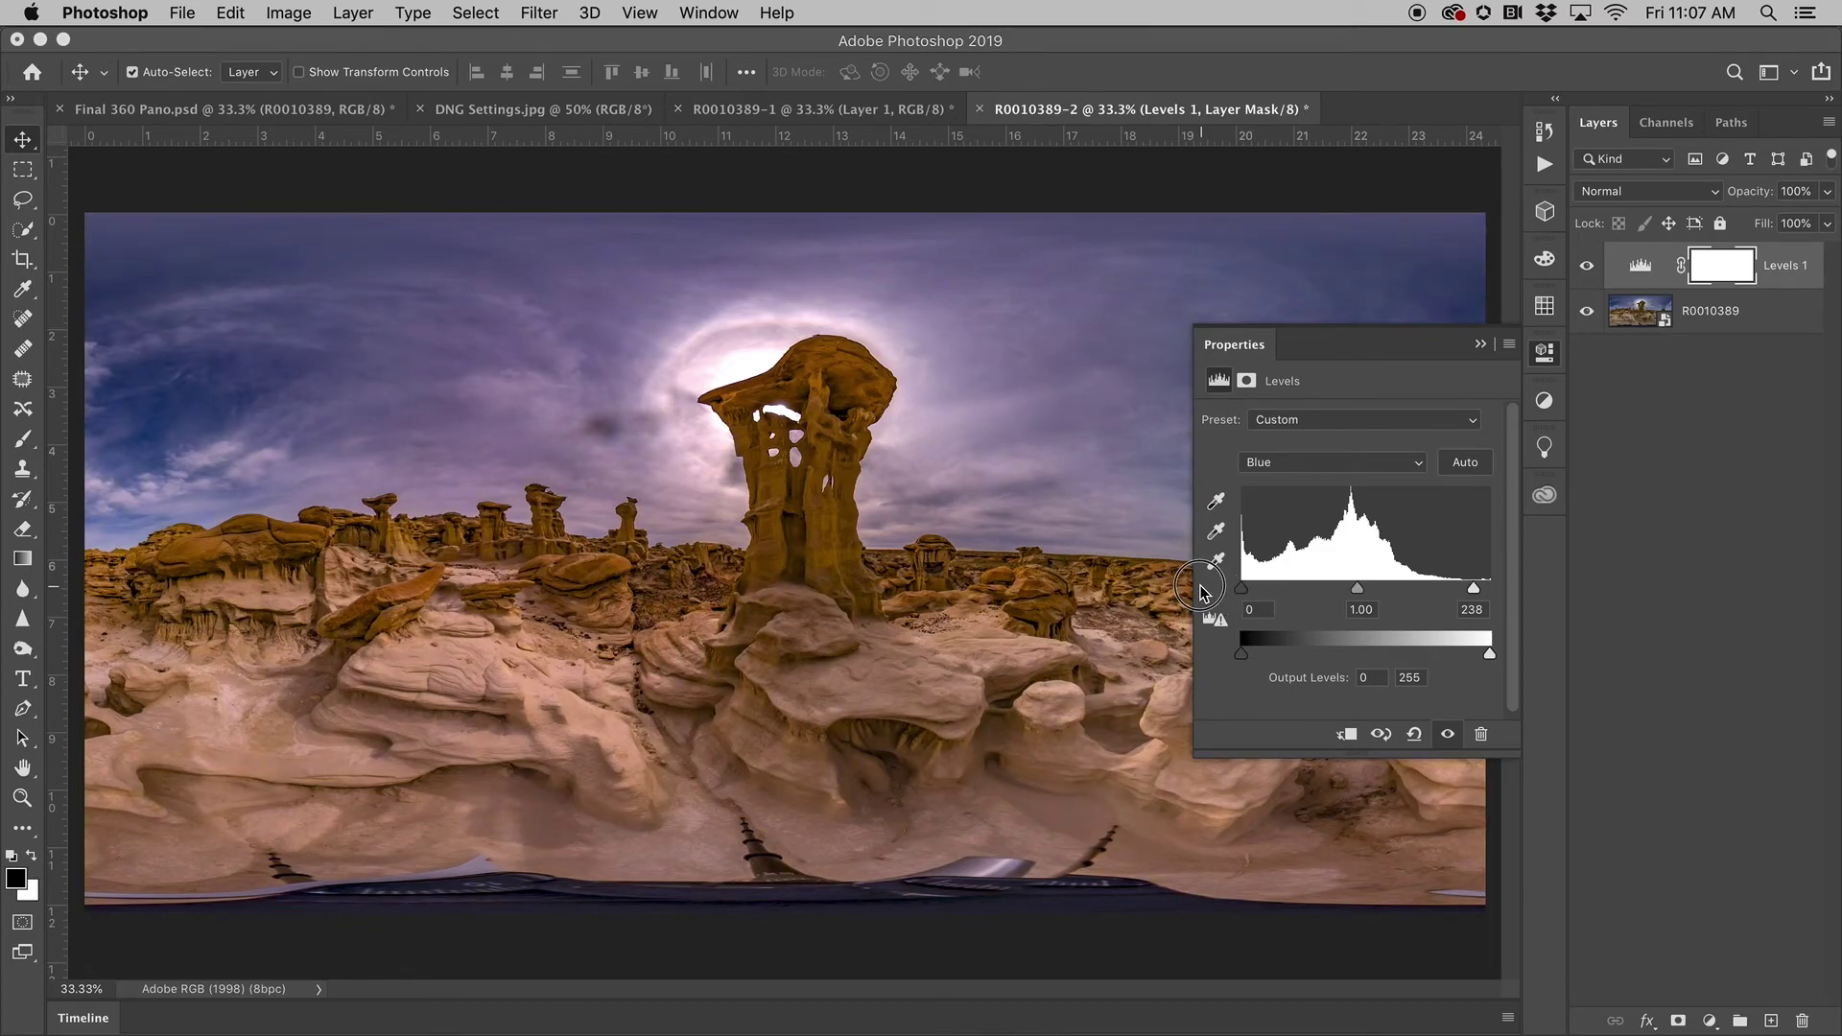
left_click(1271, 464)
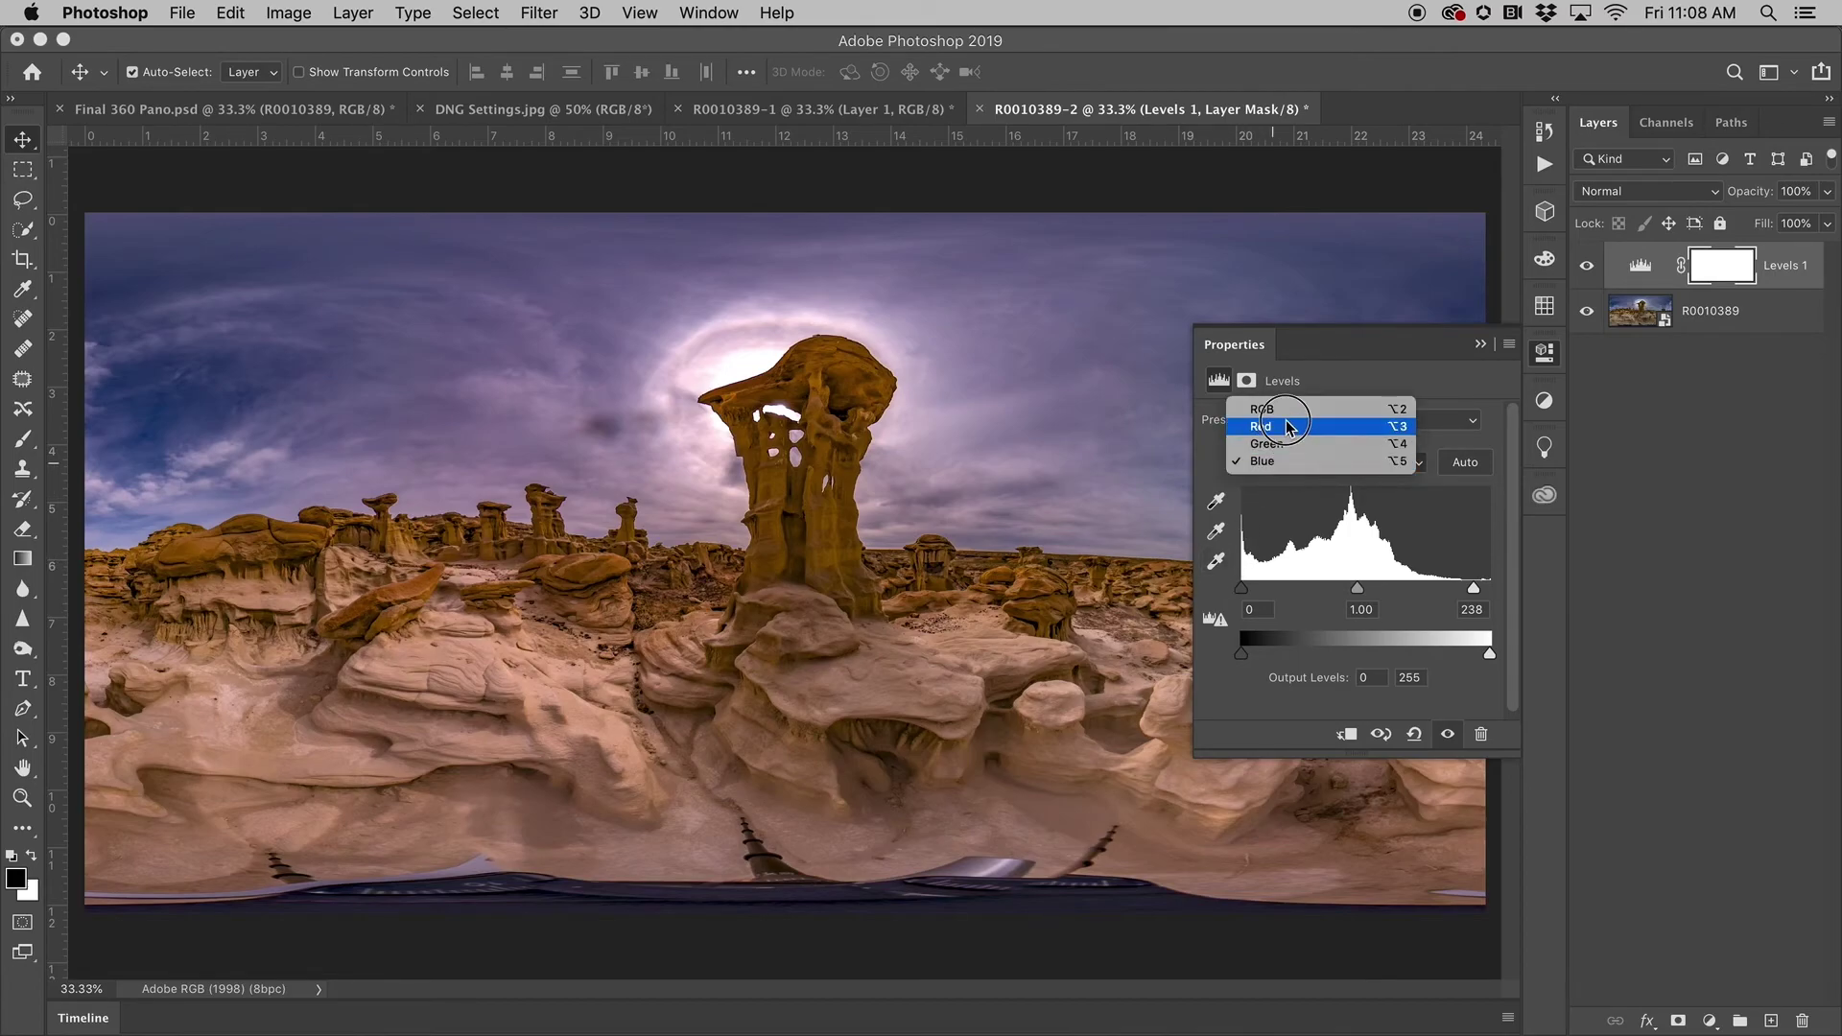
Ease the Red white input to 216 and lift the composite RGB midtone to 1.10.
left_click(1285, 425)
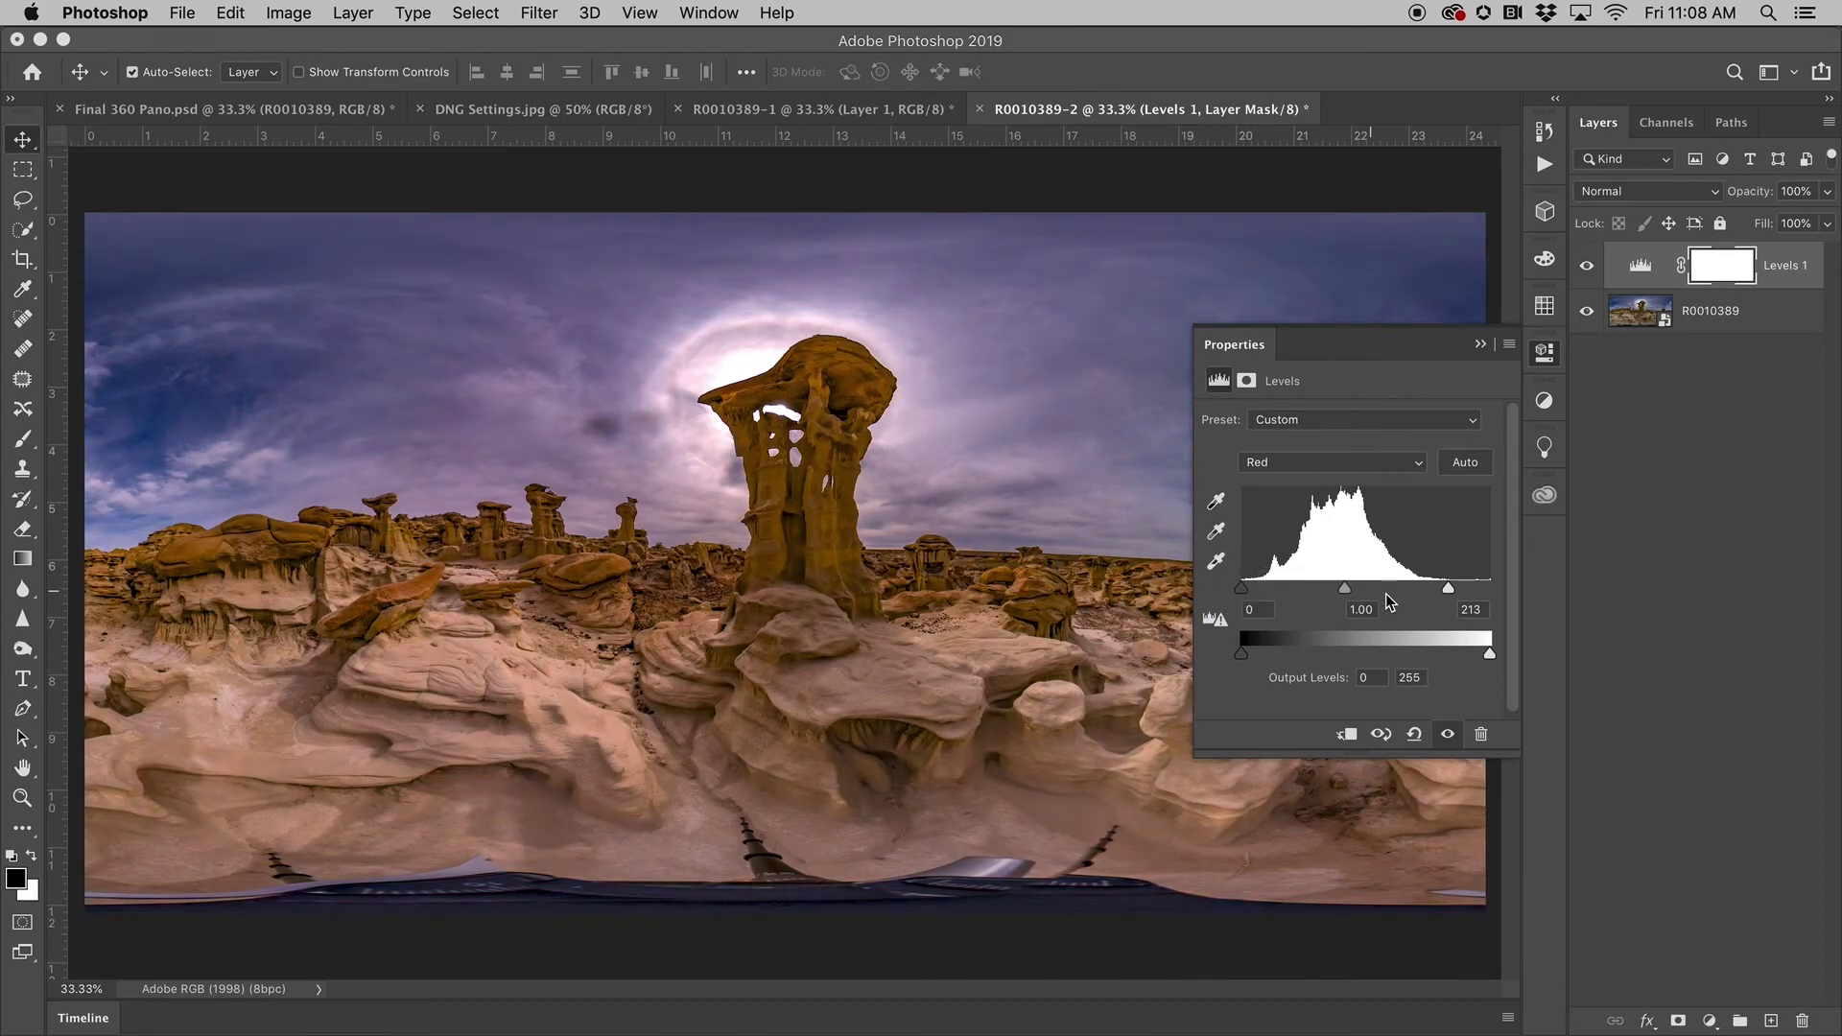
left_click_drag(1448, 587, 1454, 592)
left_click(1333, 462)
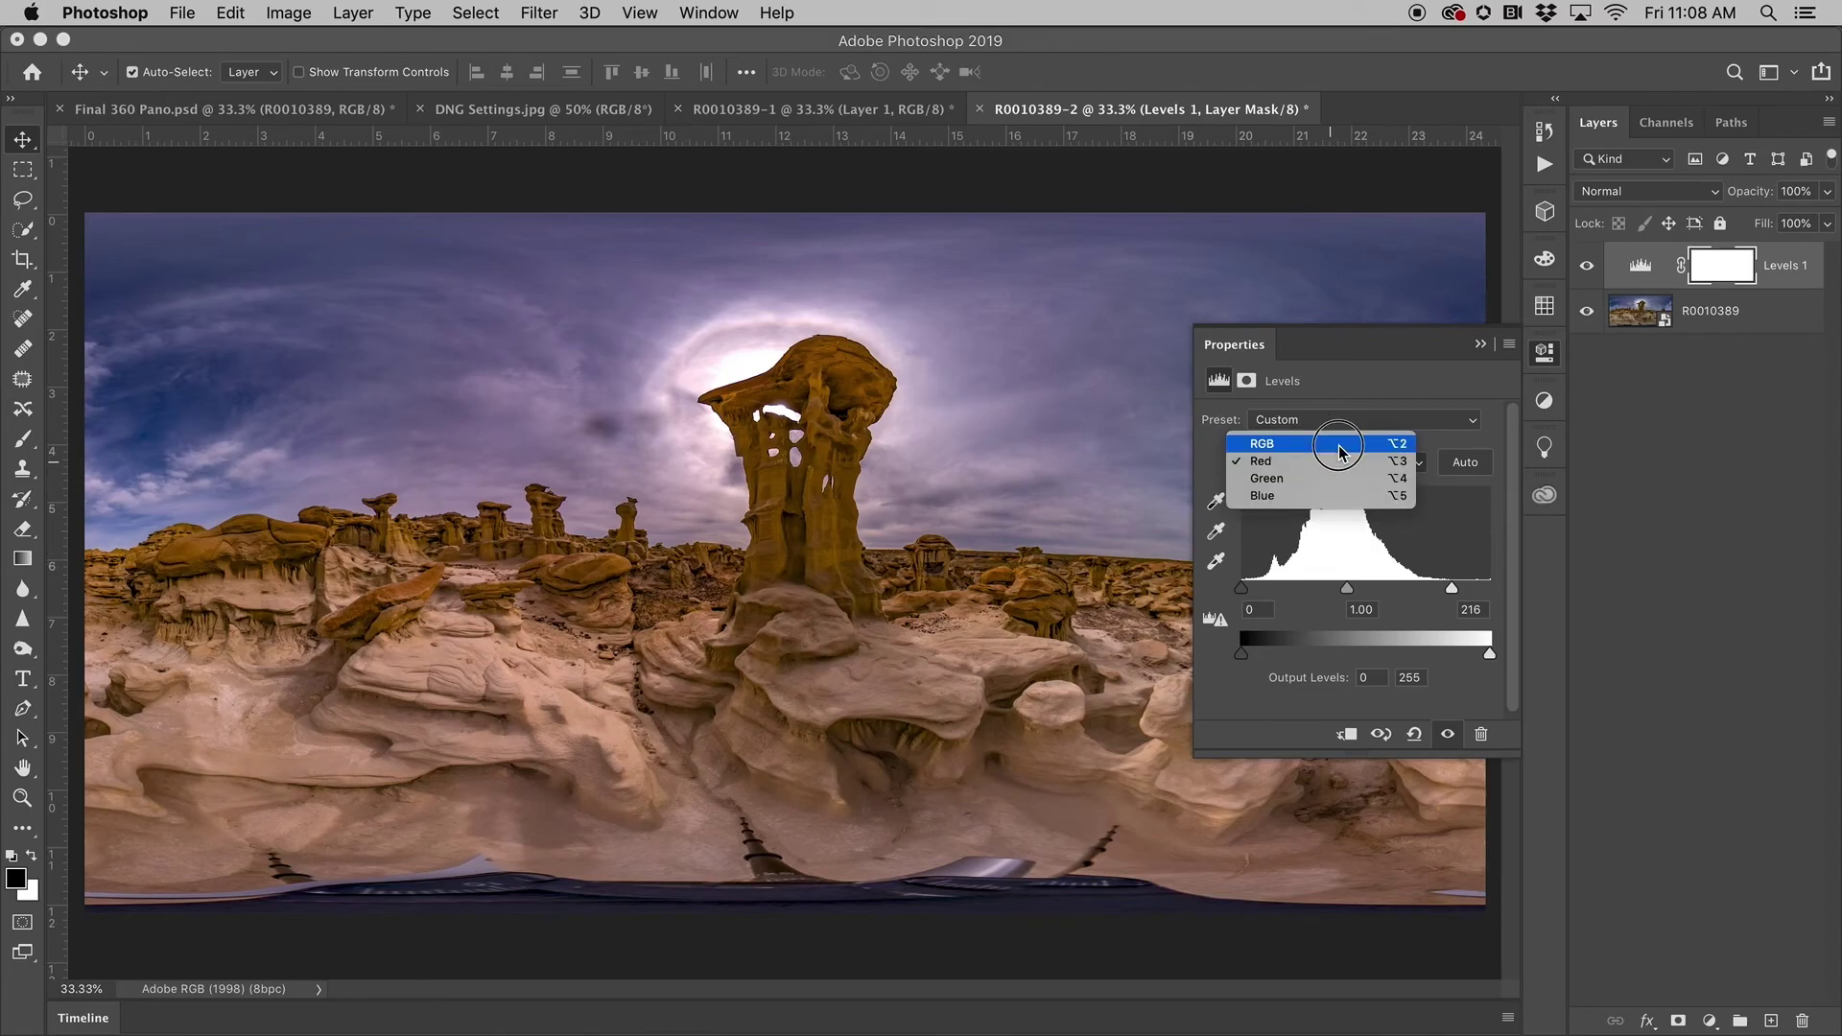
left_click(1339, 451)
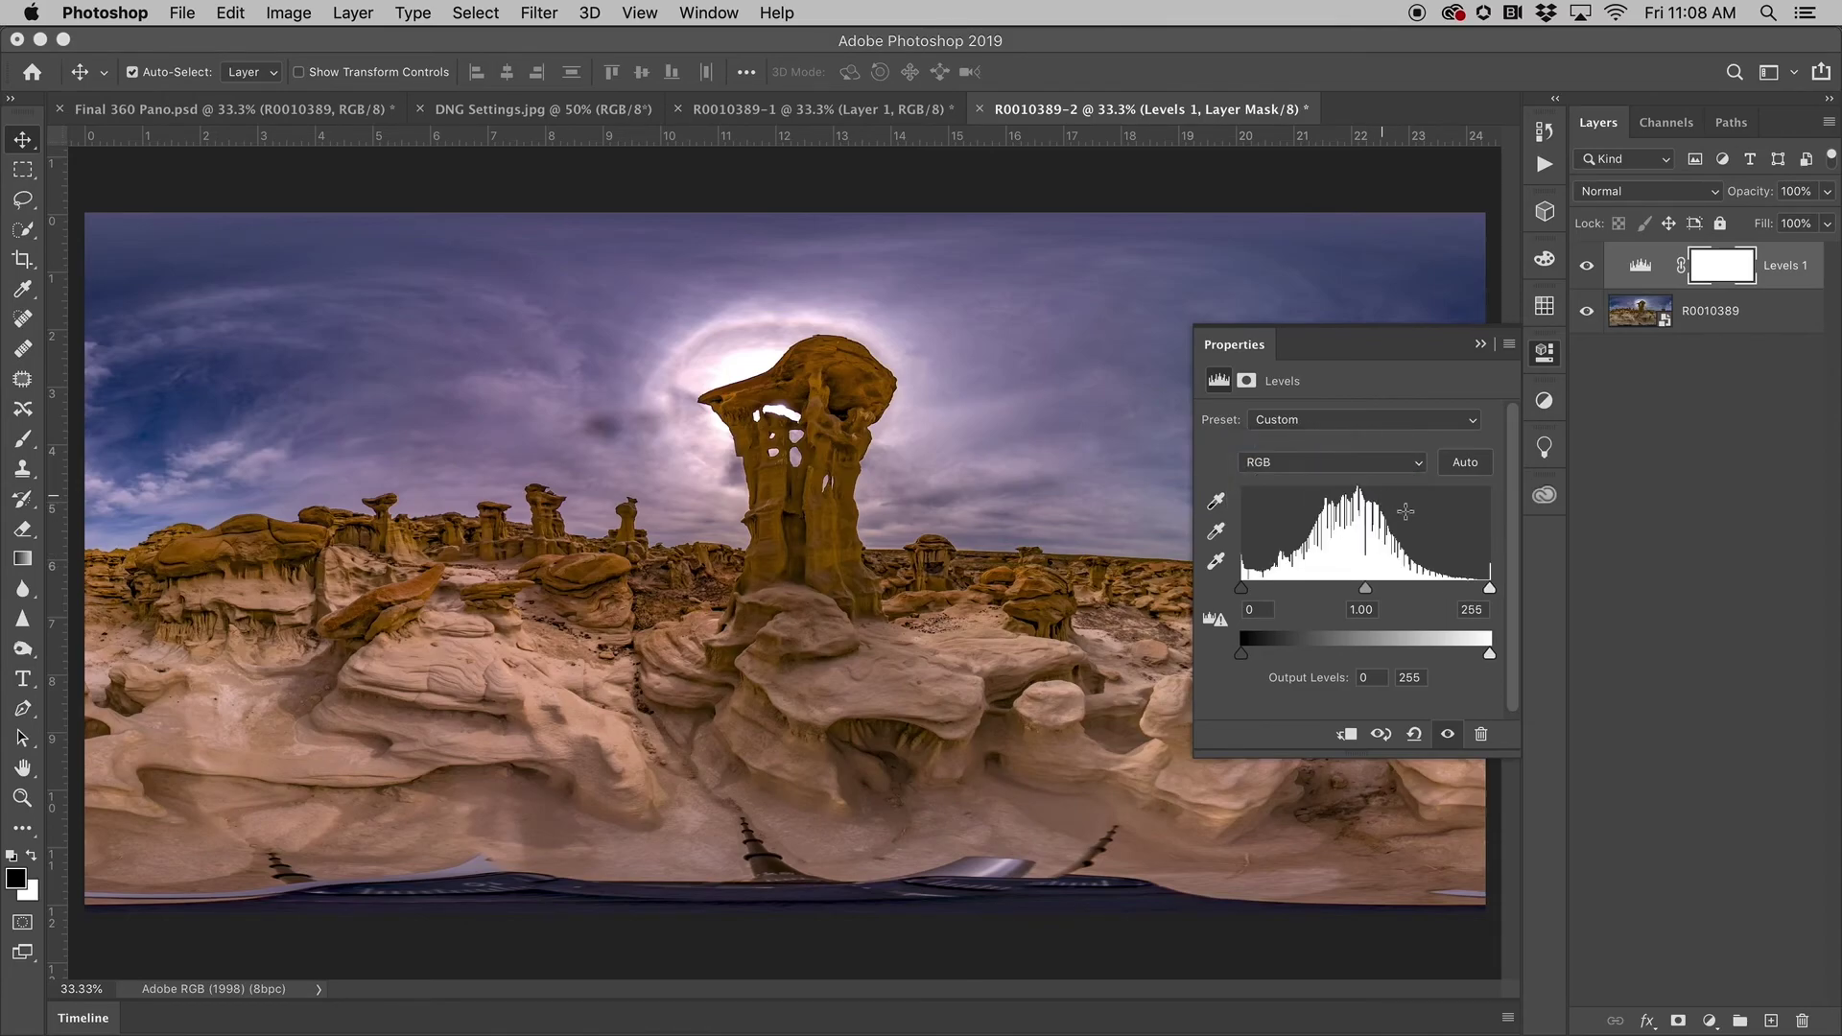
mouse_move(1486, 589)
left_mouse_down()
mouse_move(1468, 598)
mouse_move(1529, 596)
left_mouse_up()
left_click_drag(1364, 589, 1361, 595)
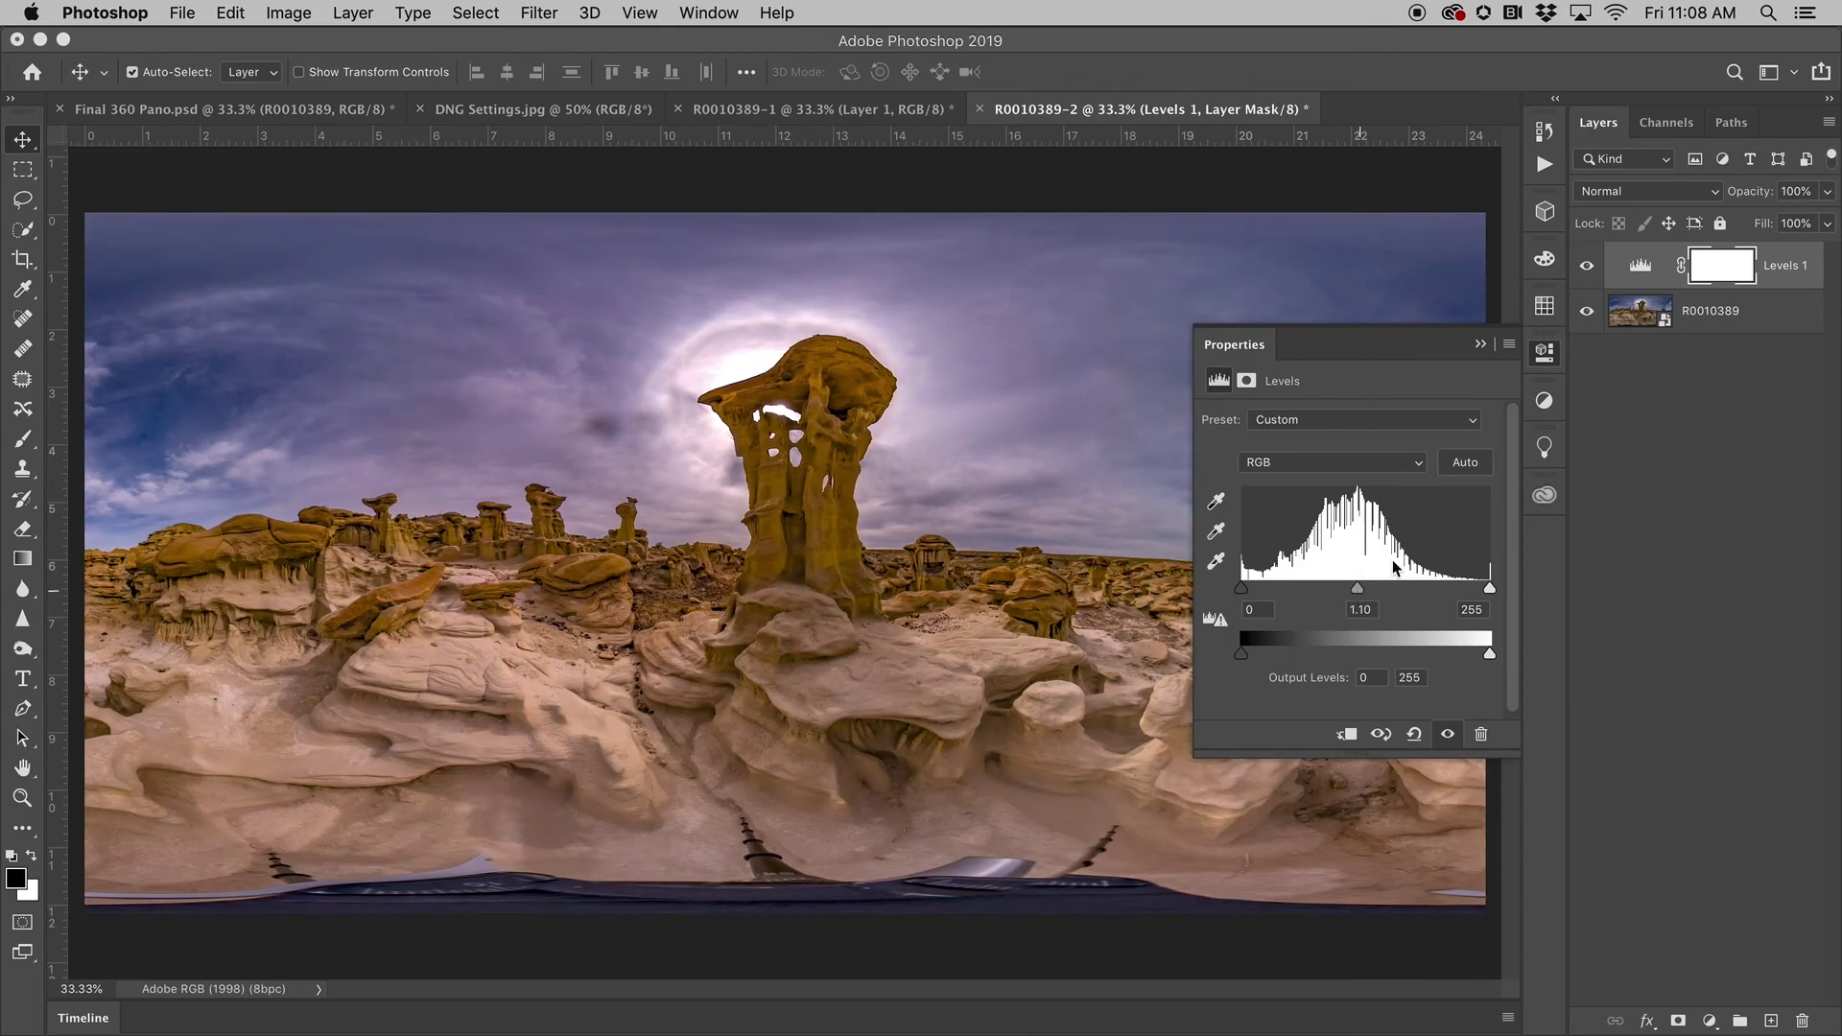
left_click(1480, 343)
left_click(1586, 265)
left_click(1587, 265)
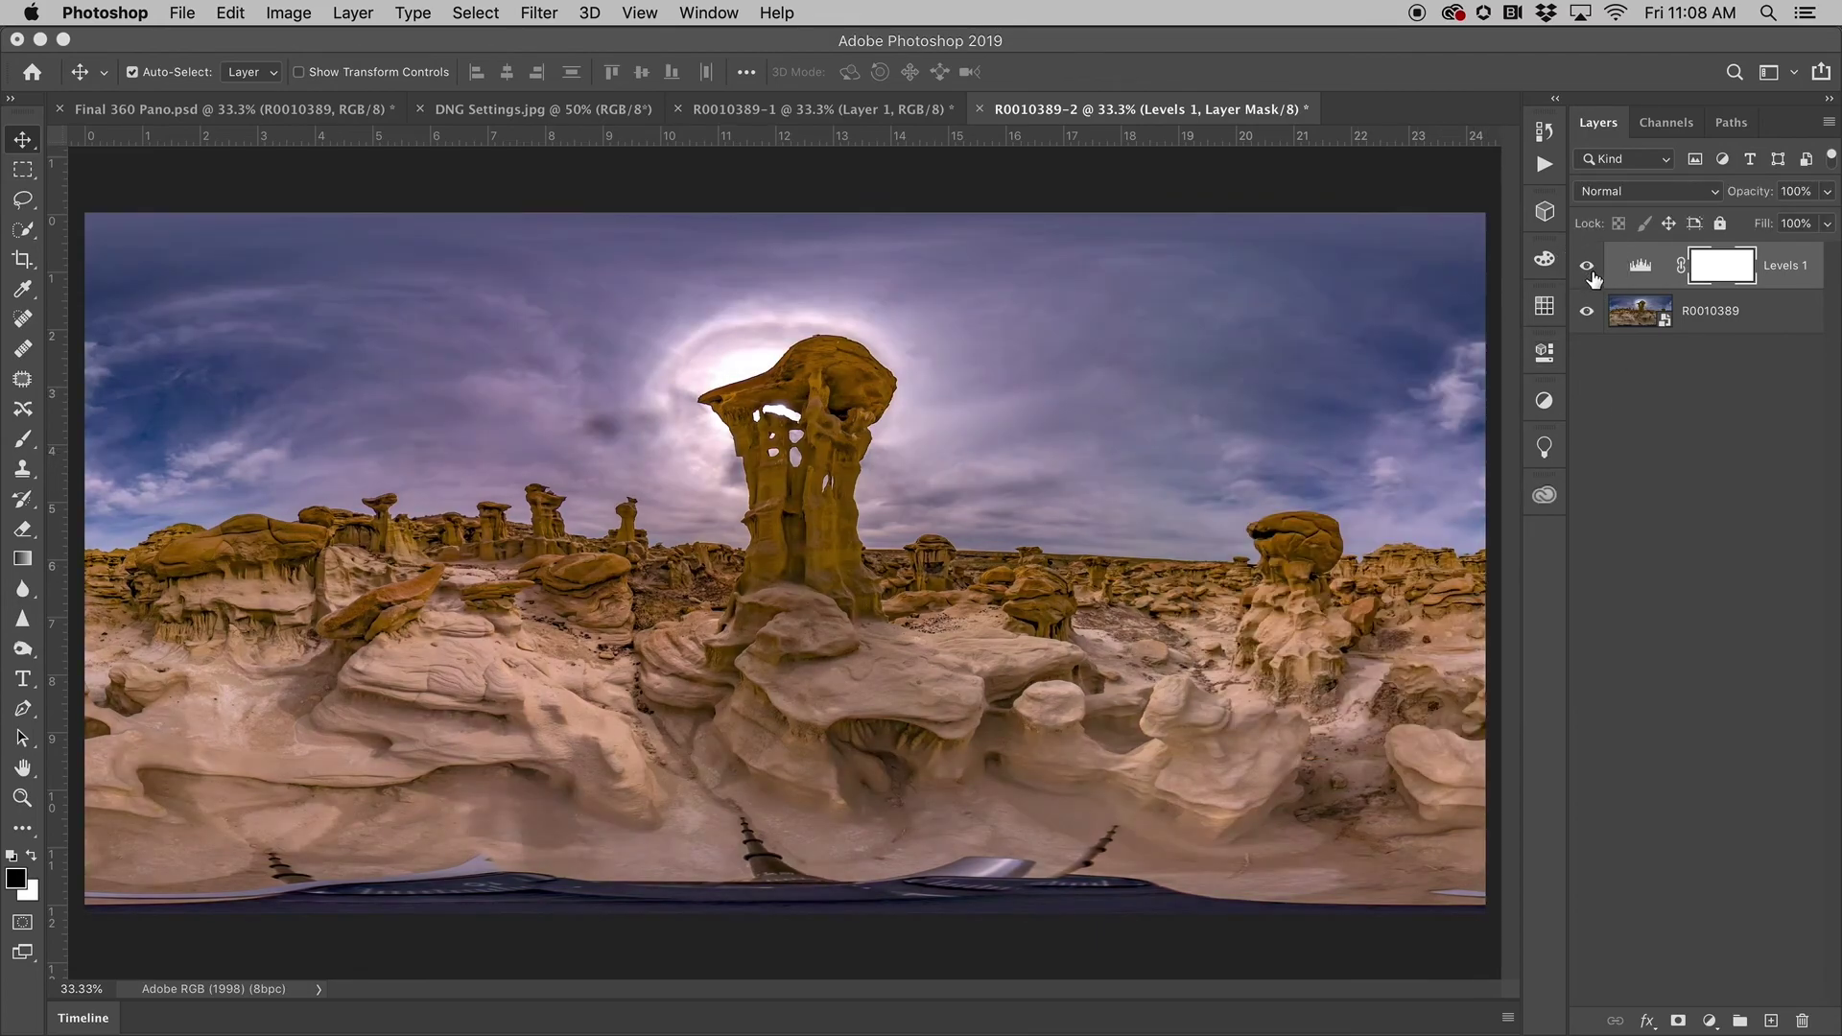
left_click(1587, 265)
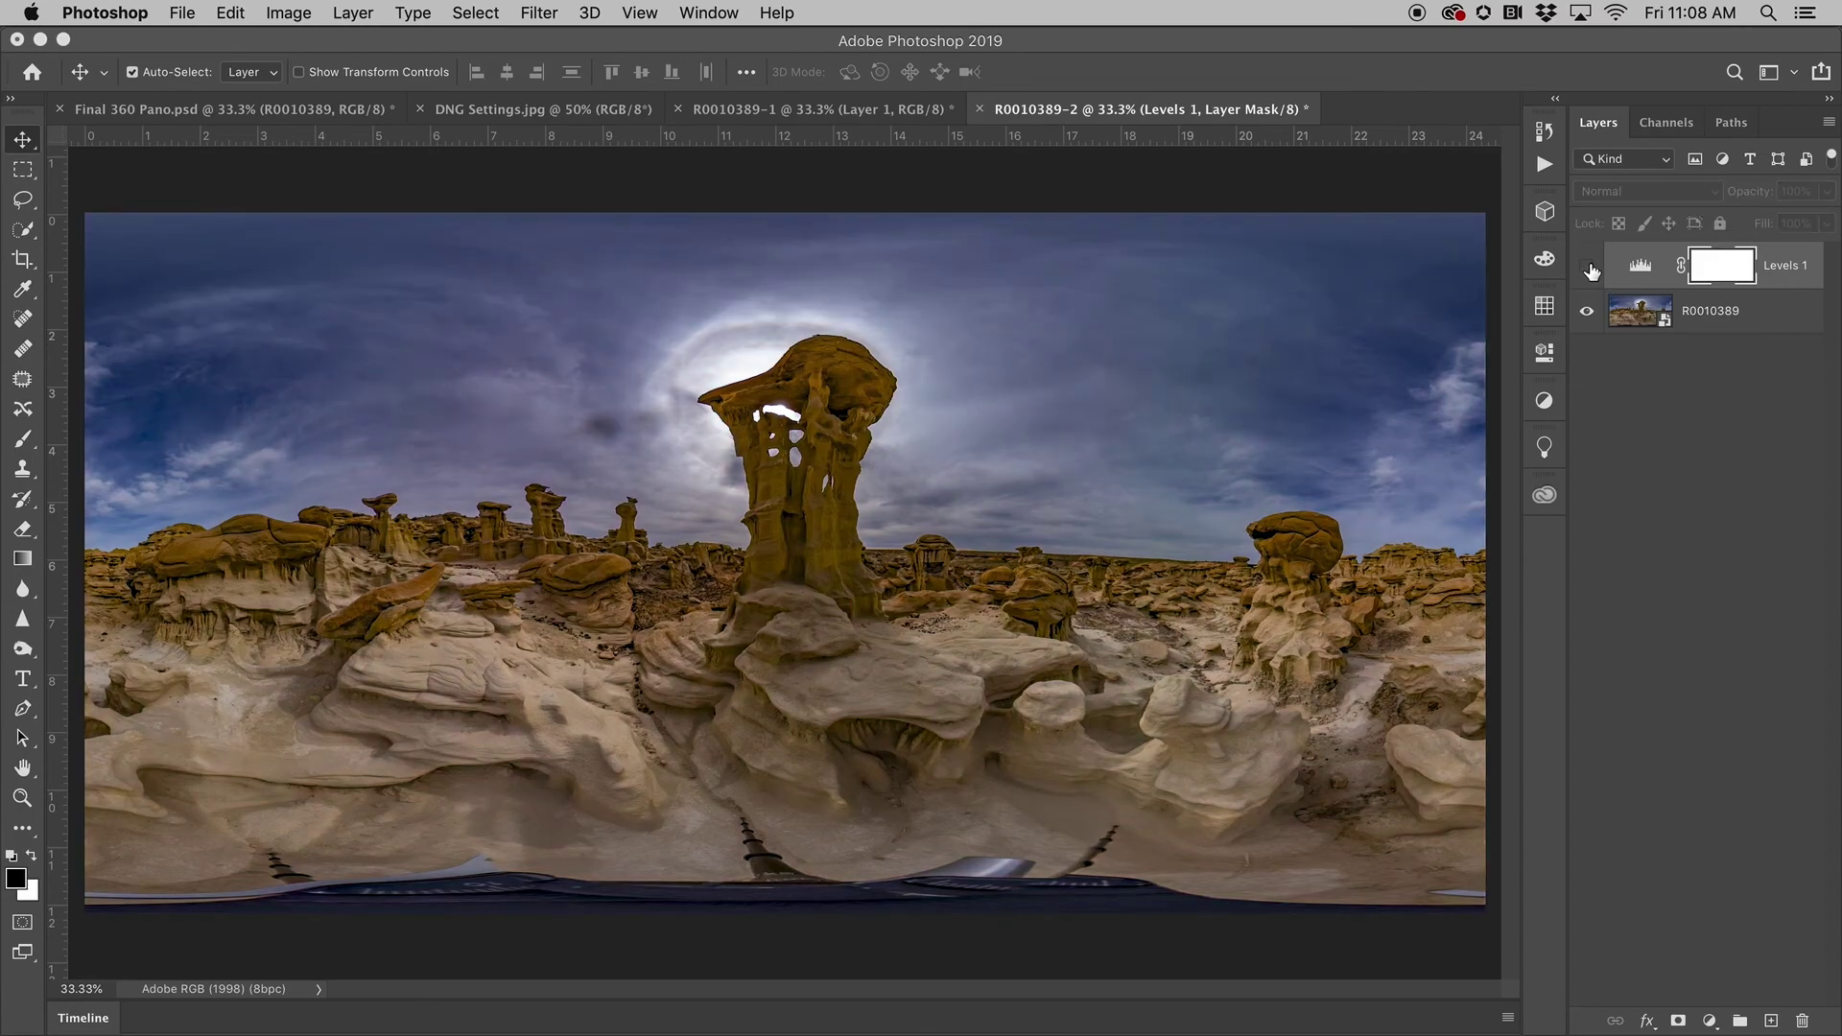
left_click(1588, 268)
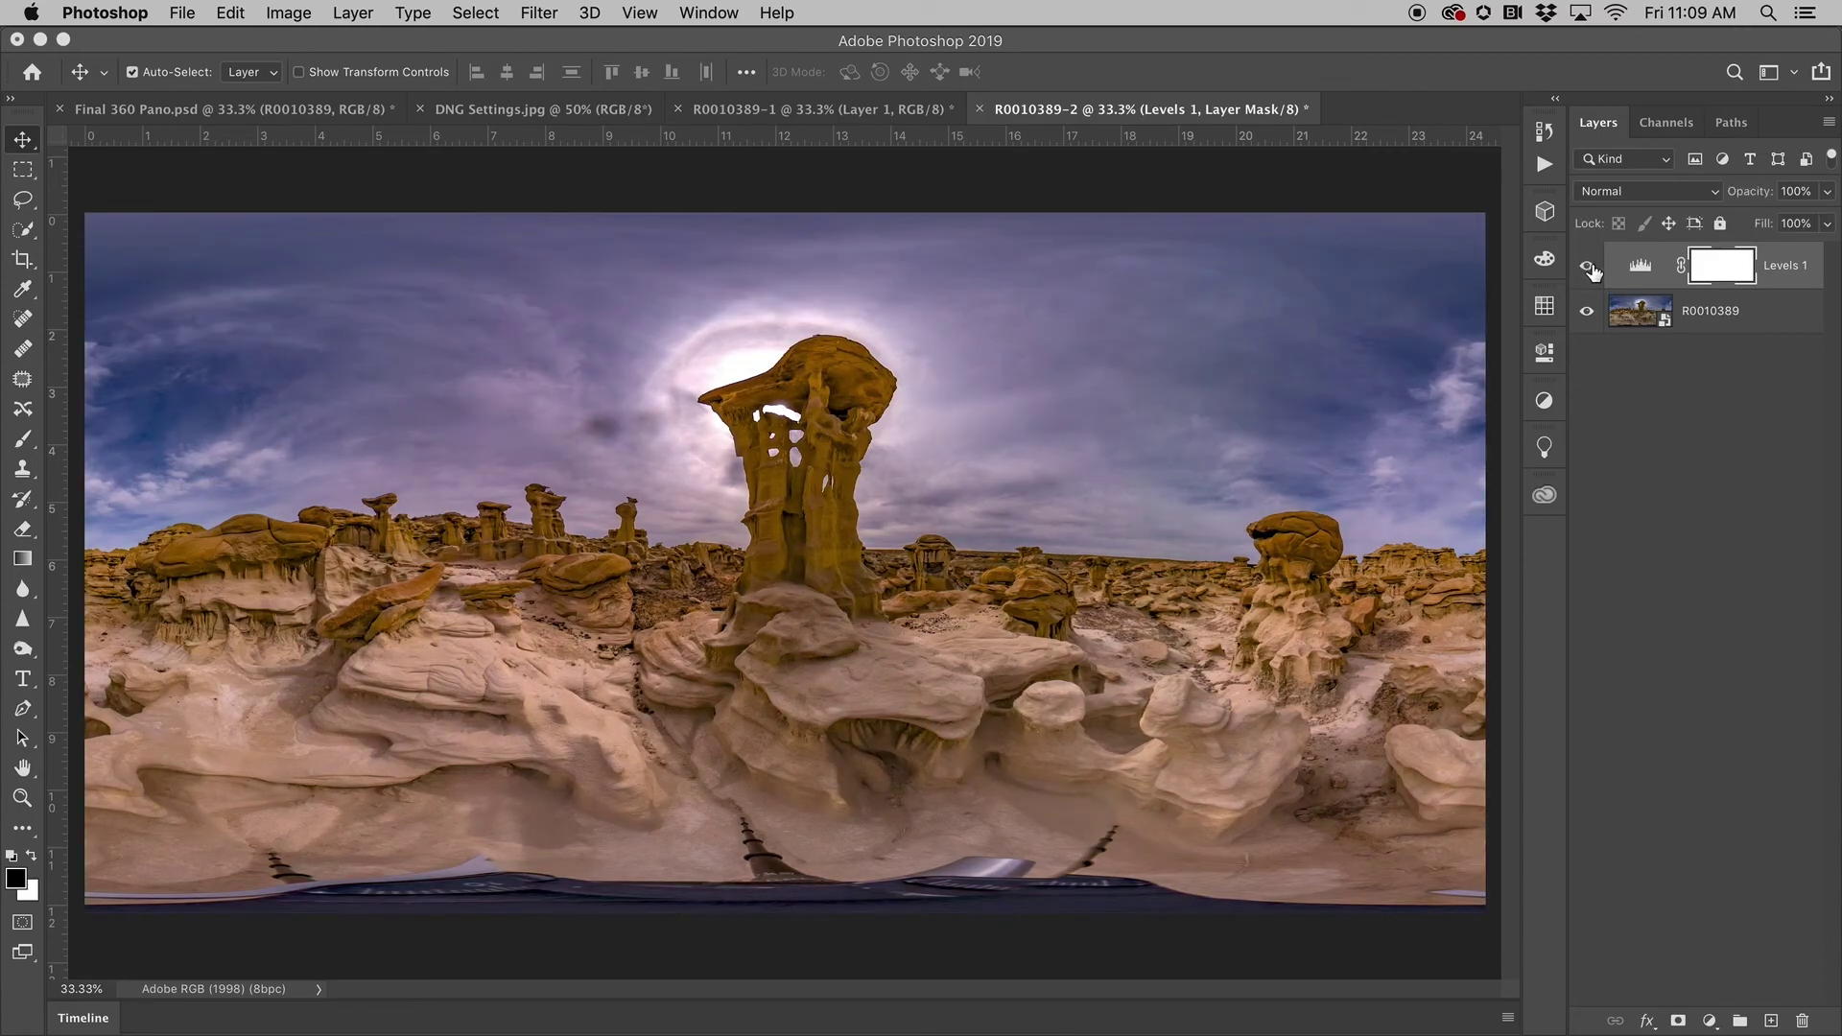